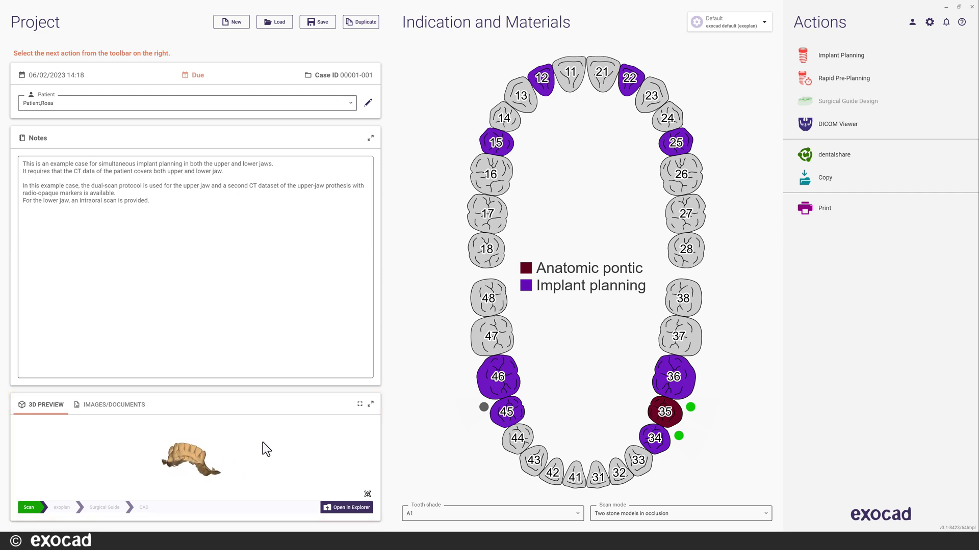
- Select the patient's CT series from the case's Patient DICOM folder and turn on incognito mode
click(134, 408)
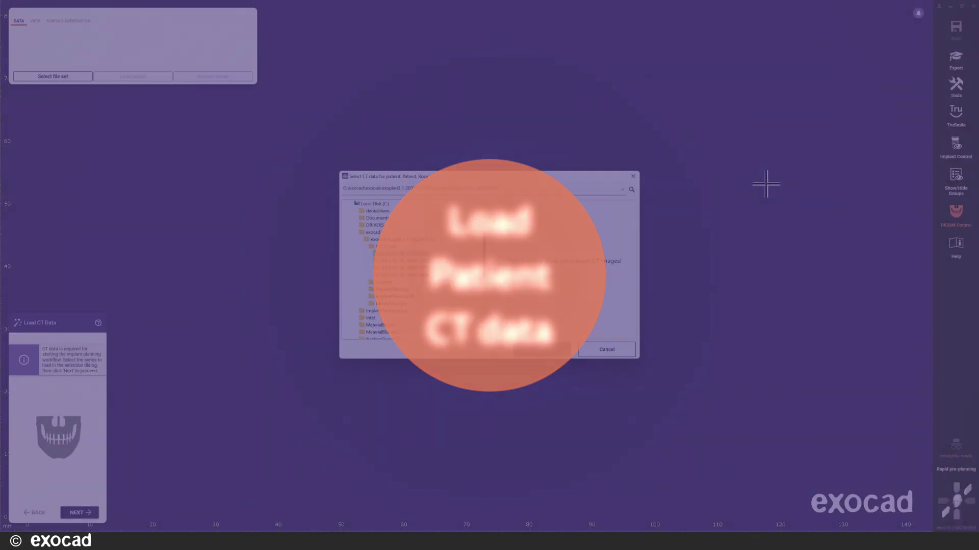
click(370, 254)
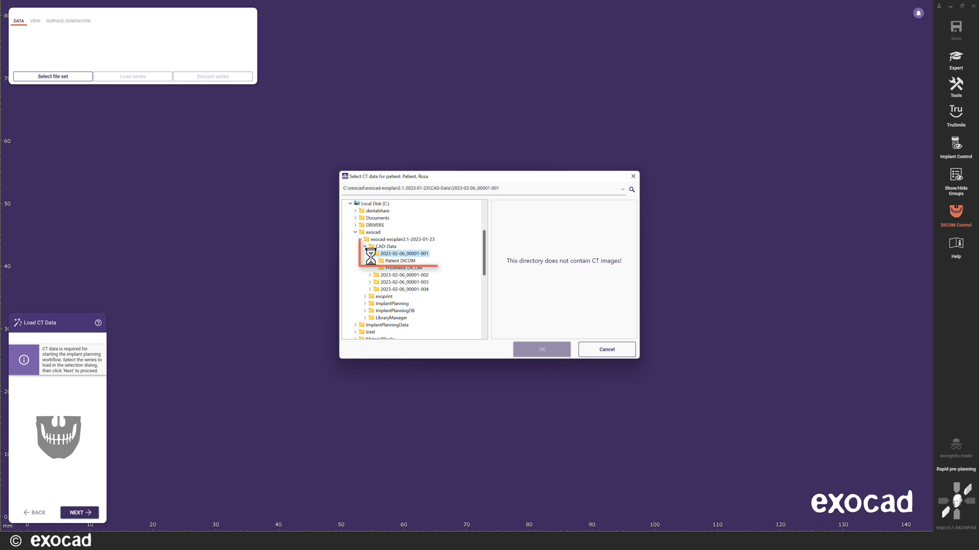
click(393, 261)
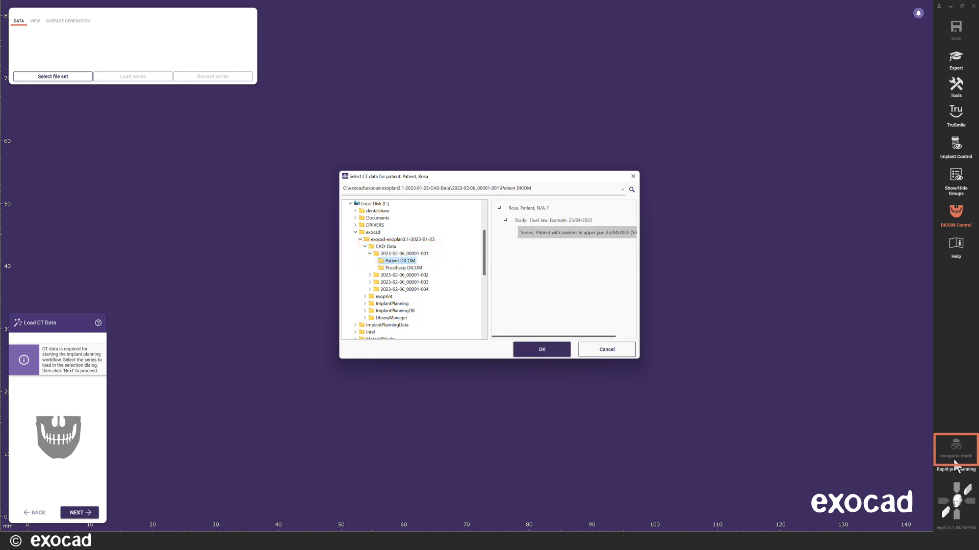
click(959, 446)
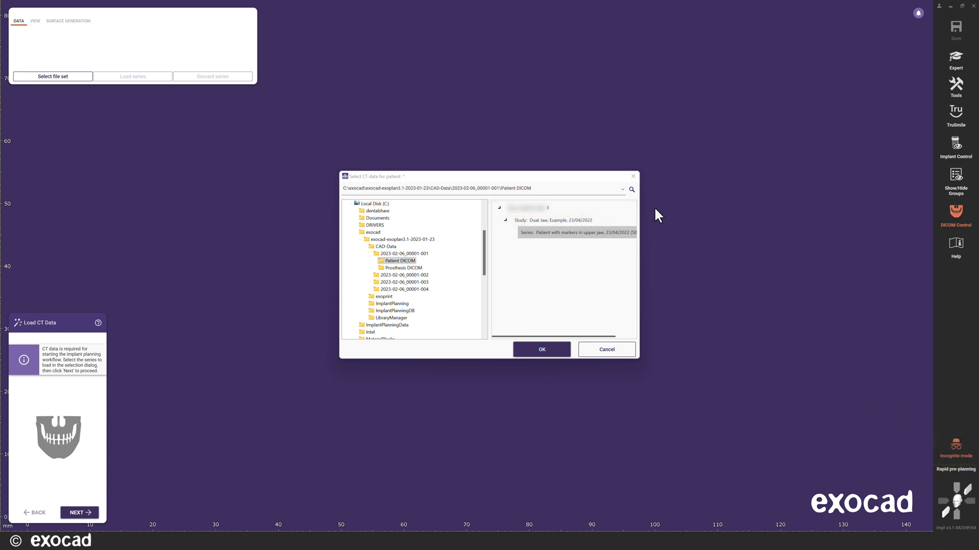
- Review the Activate incognito mode option in the program settings and leave the settings unchanged
click(955, 85)
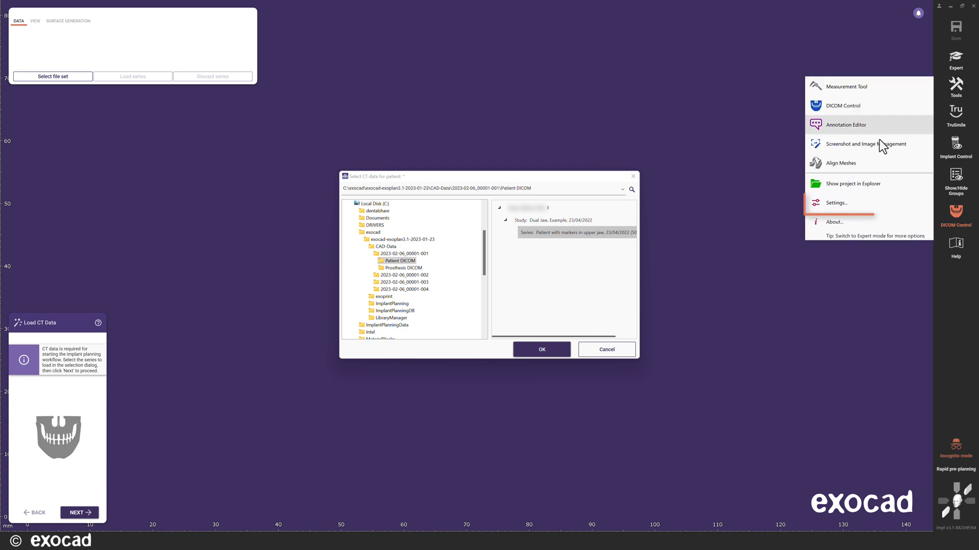
click(845, 198)
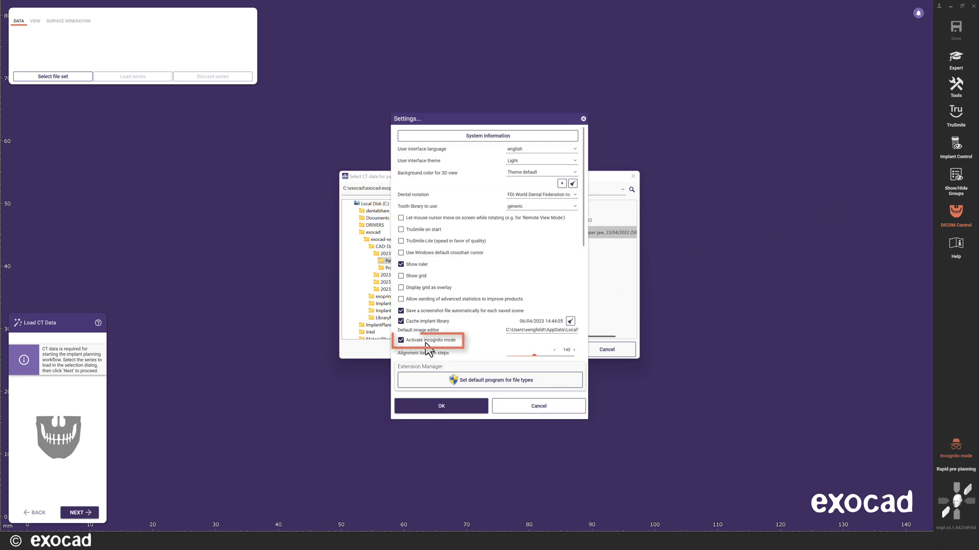
click(536, 407)
- Load the selected CT series and choose to plan implants for upper and lower jaw
click(551, 352)
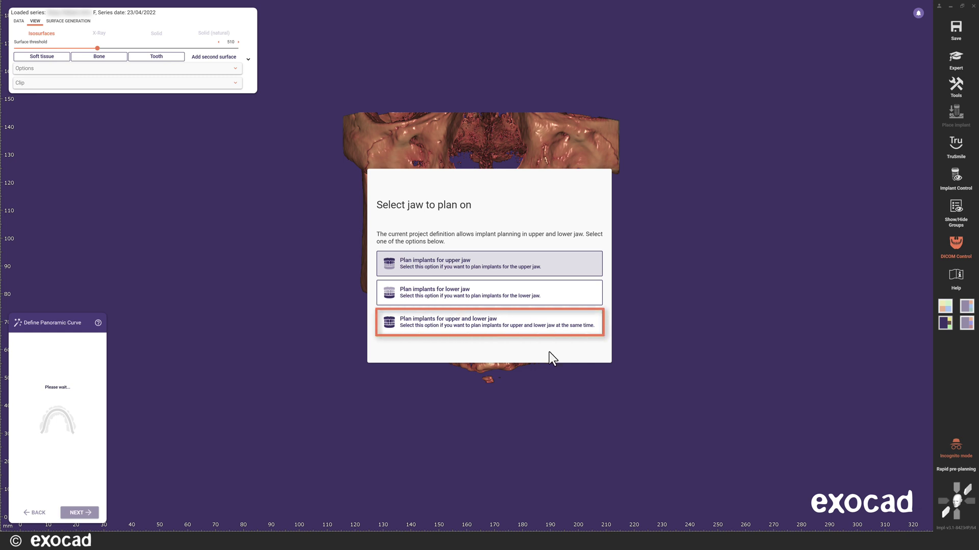
click(443, 331)
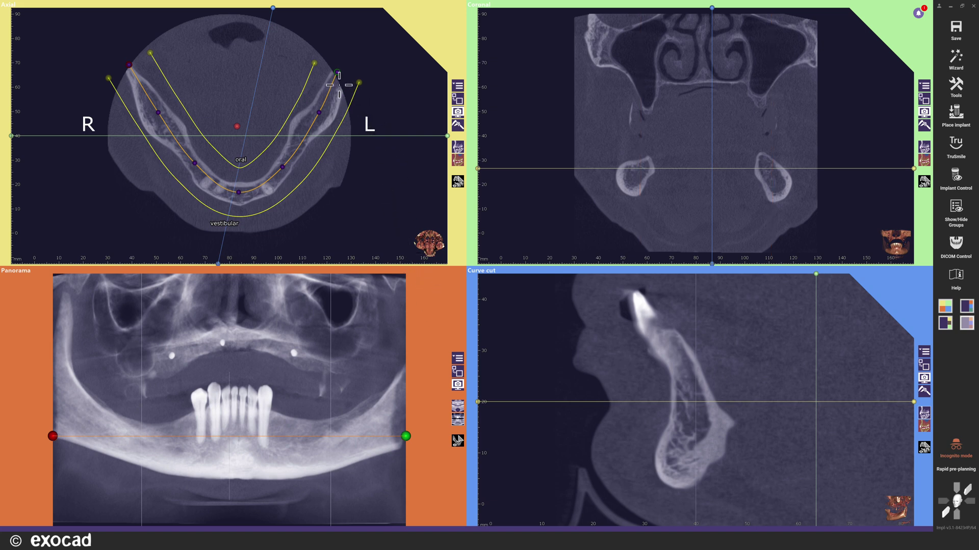
- Shift the panoramic curve's patient-left end point outward and a patient-right control point inward along the mandible
drag(336, 76, 345, 76)
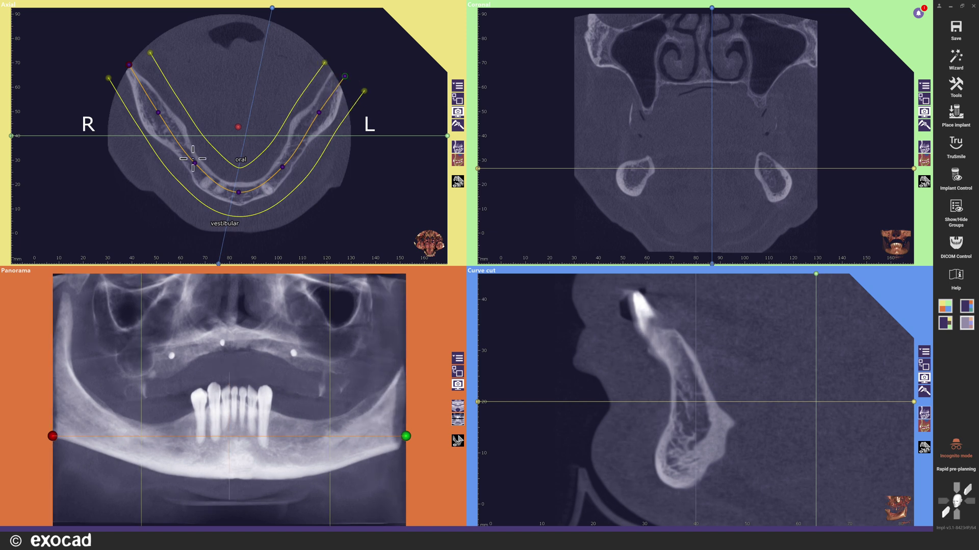
drag(196, 164, 203, 157)
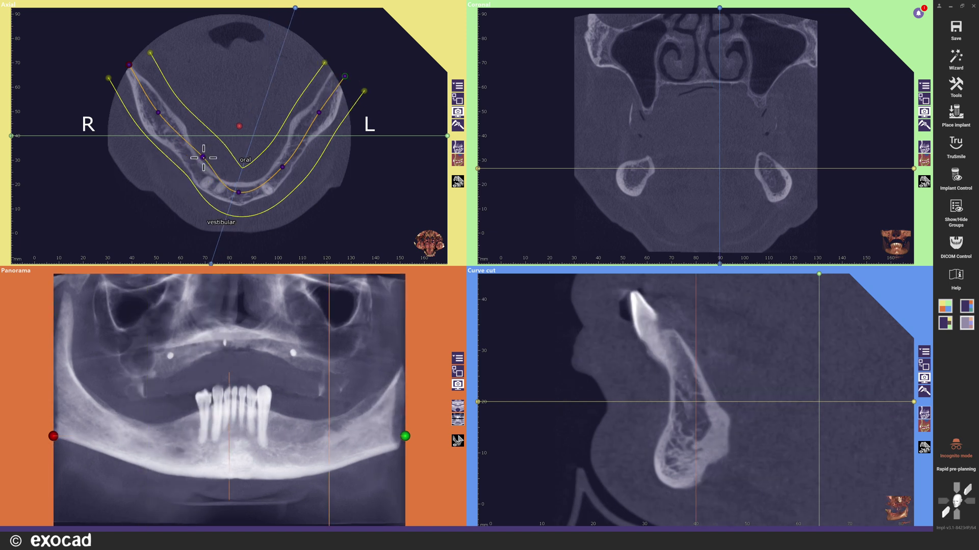
- Raise the axial plane slightly, run automatic curve detection on it, and extend the curve's patient-left end to the jaw's edge
drag(405, 436, 405, 427)
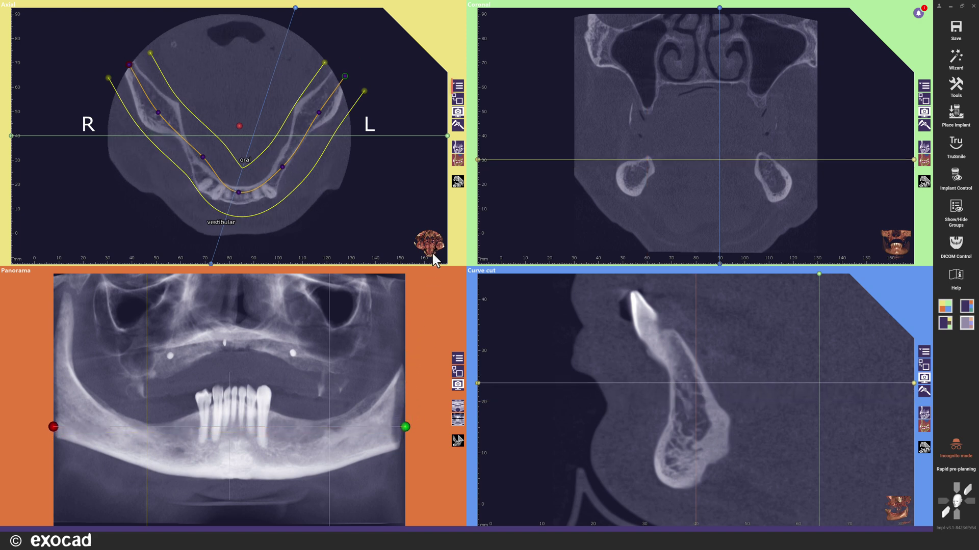
click(458, 86)
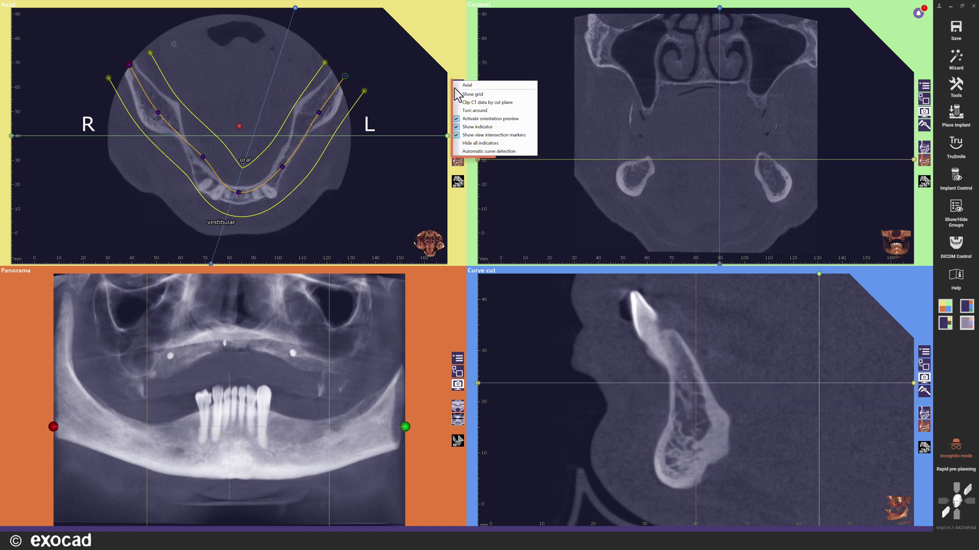
click(470, 150)
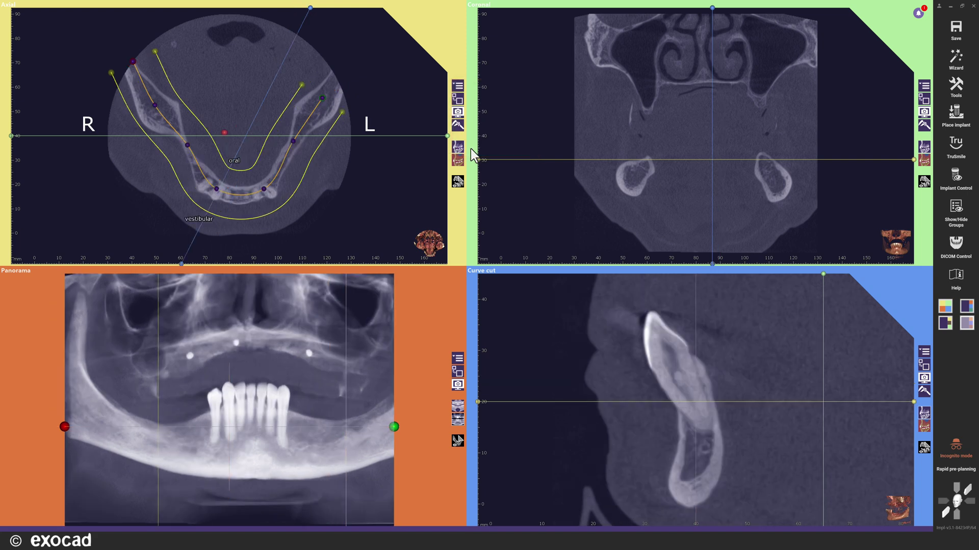
drag(323, 97, 344, 77)
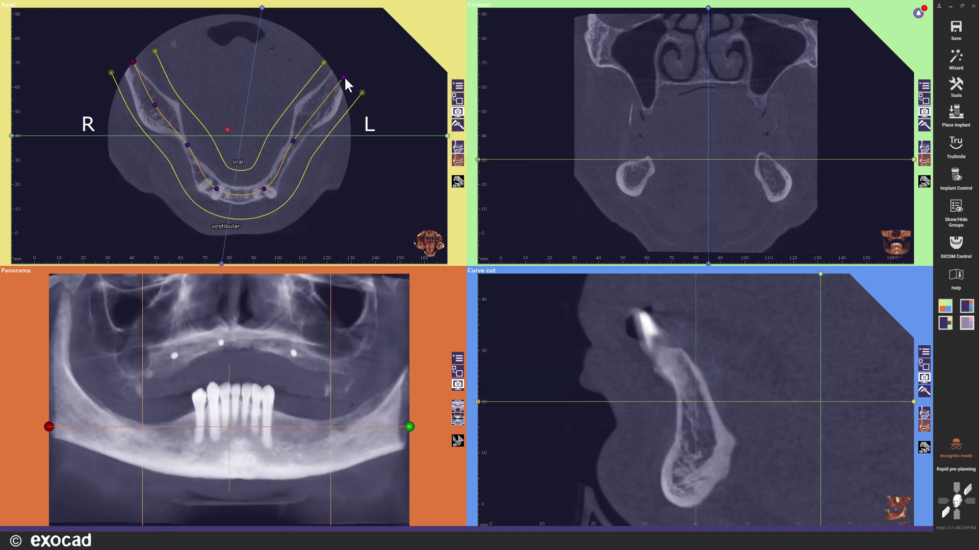
- Move the slice planes to the marker in the upper jaw and slightly widen the panoramic curve's range
drag(447, 136, 477, 93)
drag(704, 8, 664, 15)
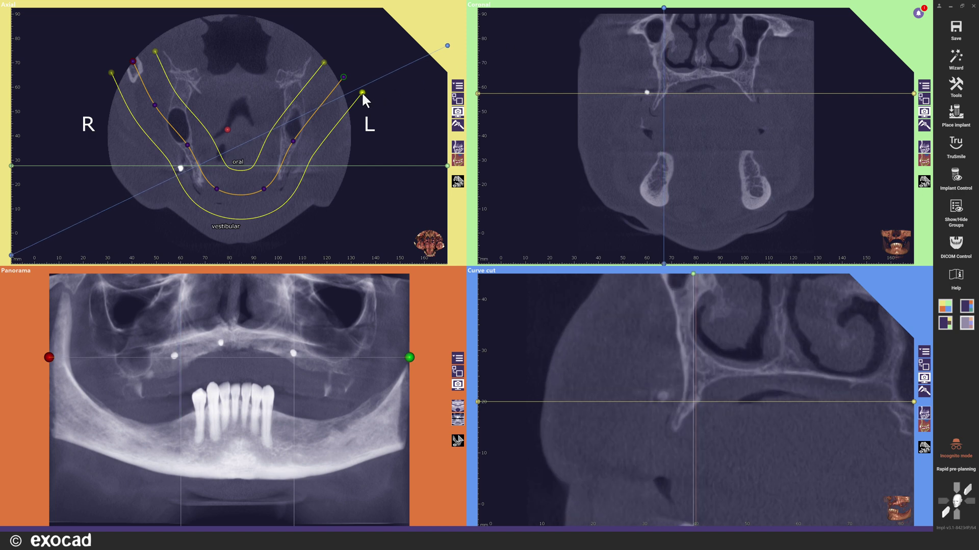
mouse_move(362, 92)
mouse_down()
mouse_move(378, 118)
mouse_move(361, 82)
mouse_move(366, 91)
mouse_up()
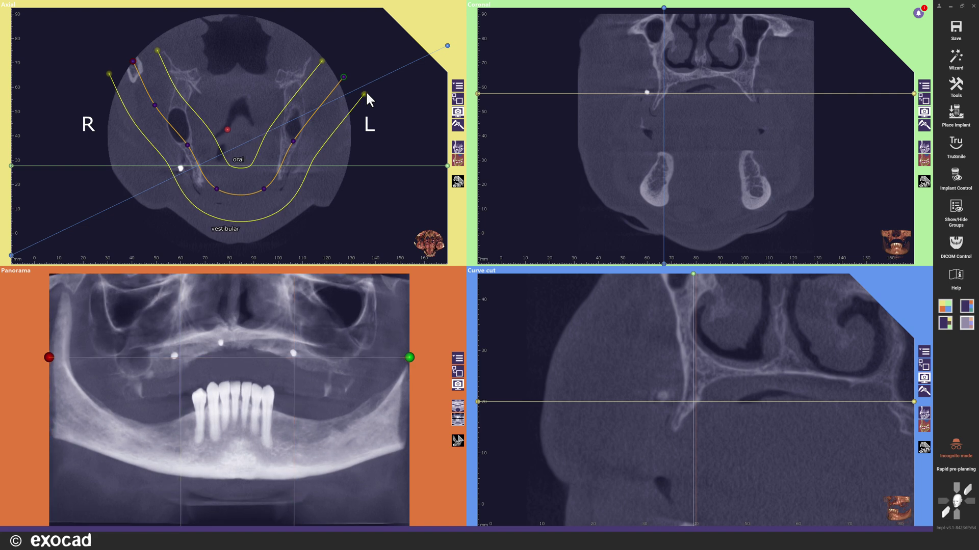
- Add the Sagittal and 3D views in Implant Control and use the Panorama arrangement
click(956, 182)
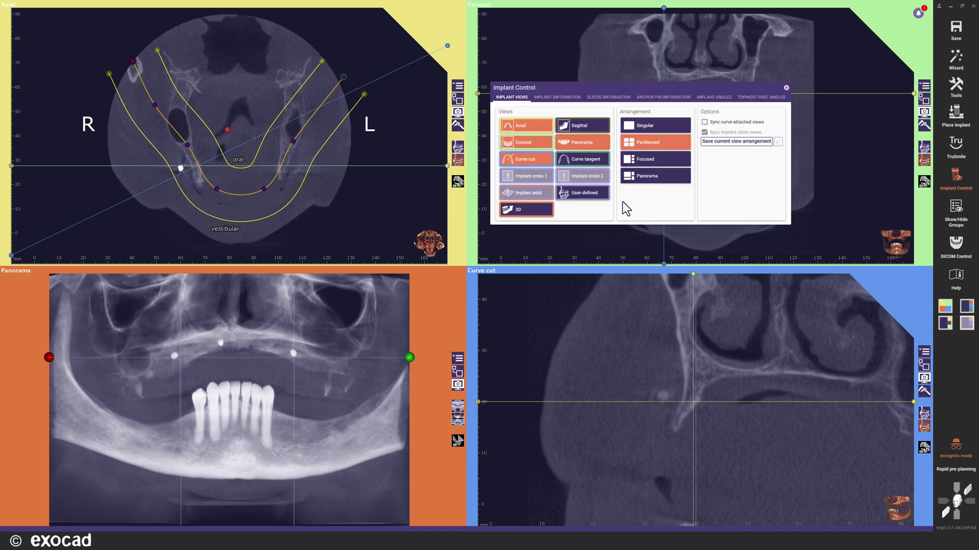
click(585, 132)
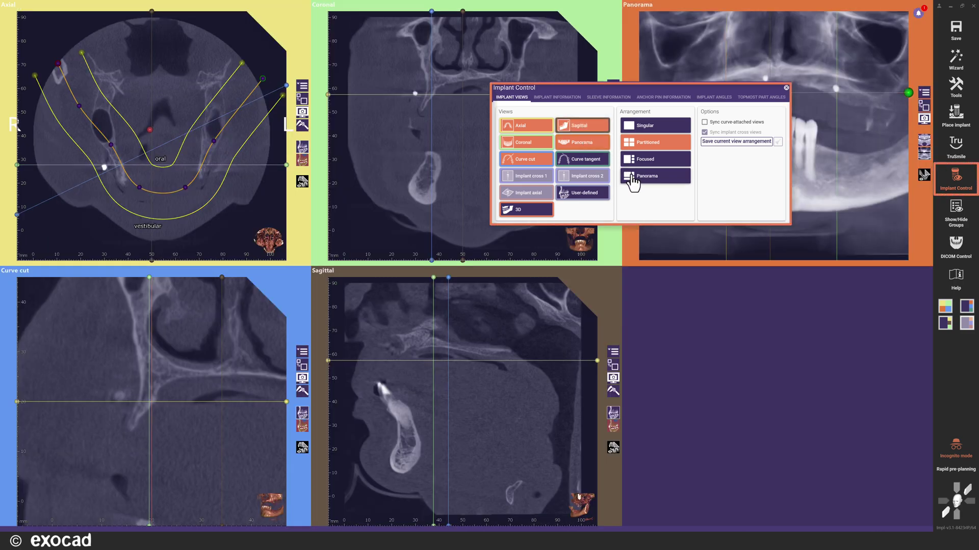
click(632, 177)
click(542, 217)
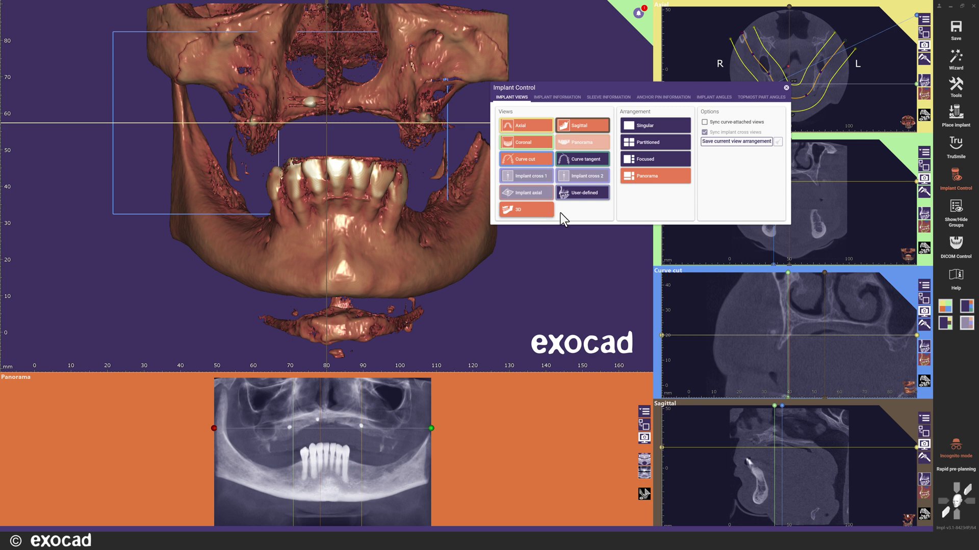
- Save the current view arrangement as the default, reset that saved default, and close Implant Control
click(732, 143)
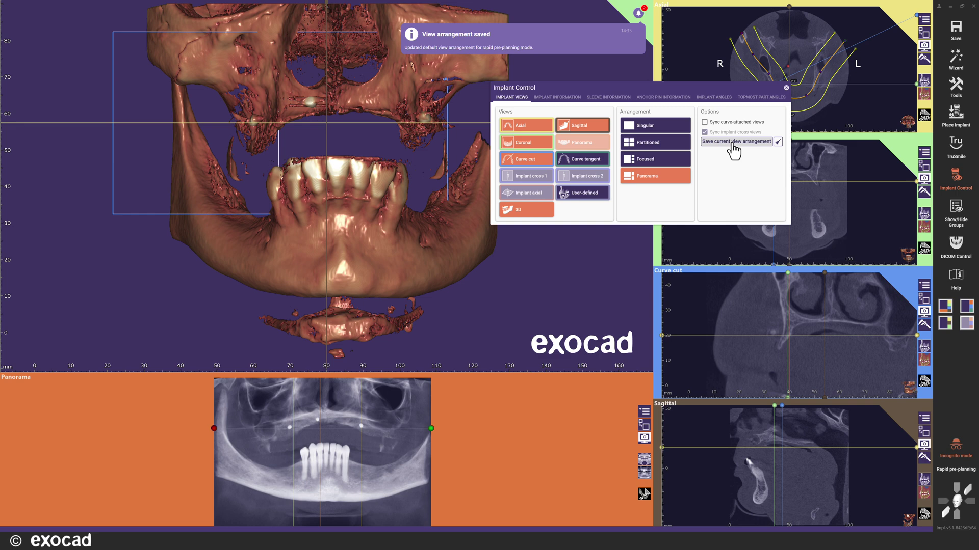
click(777, 143)
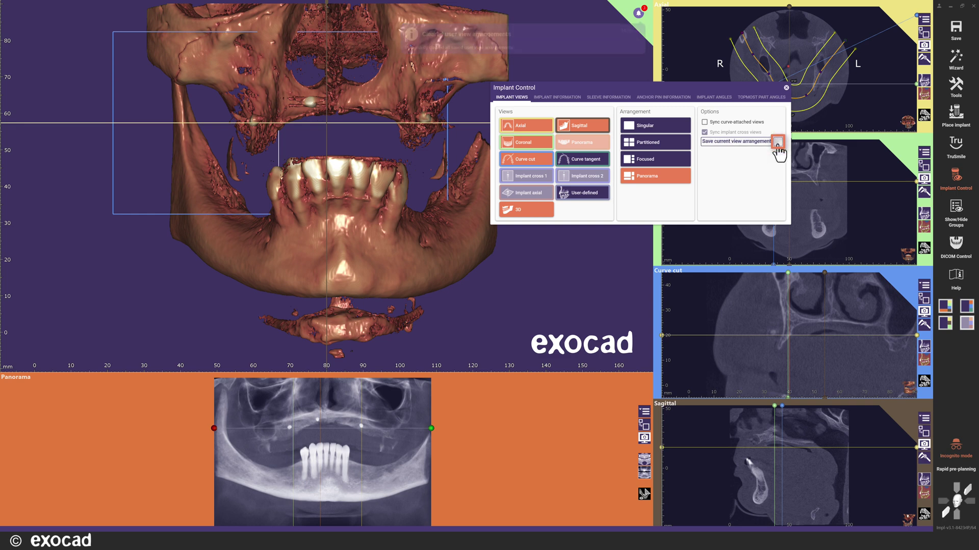
click(786, 88)
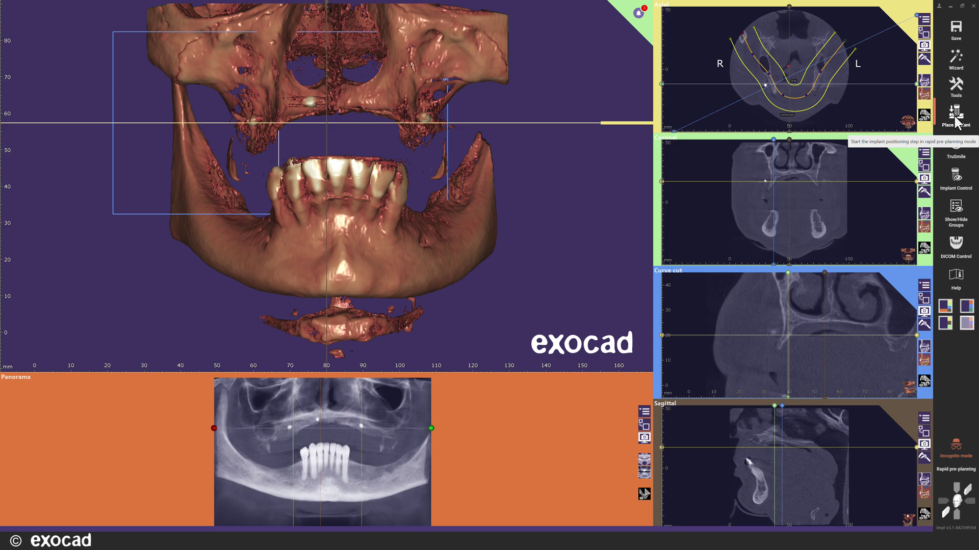
- Start implant positioning and select the exocad GmbH implant Ø 4.0 mm w/ marker, 10 mm long, for tooth 15
click(955, 118)
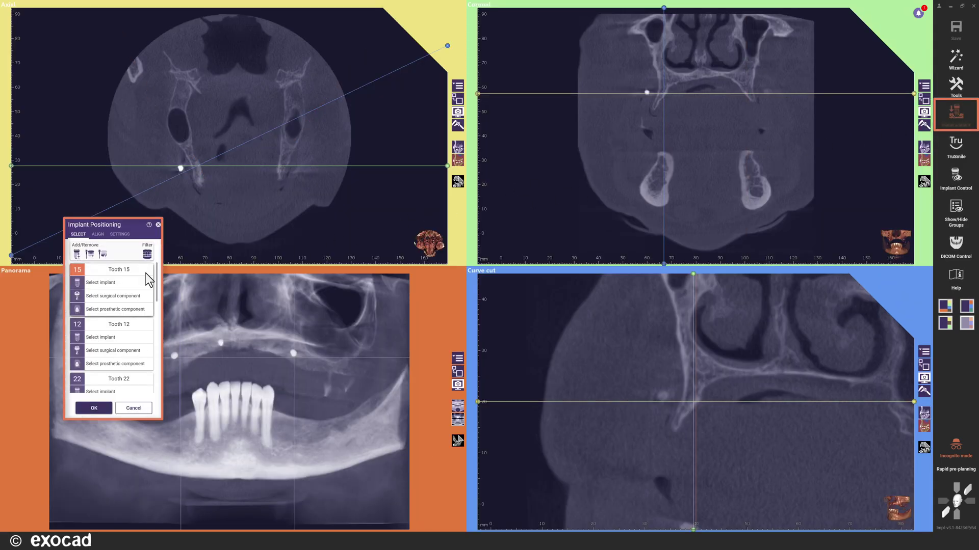
click(78, 285)
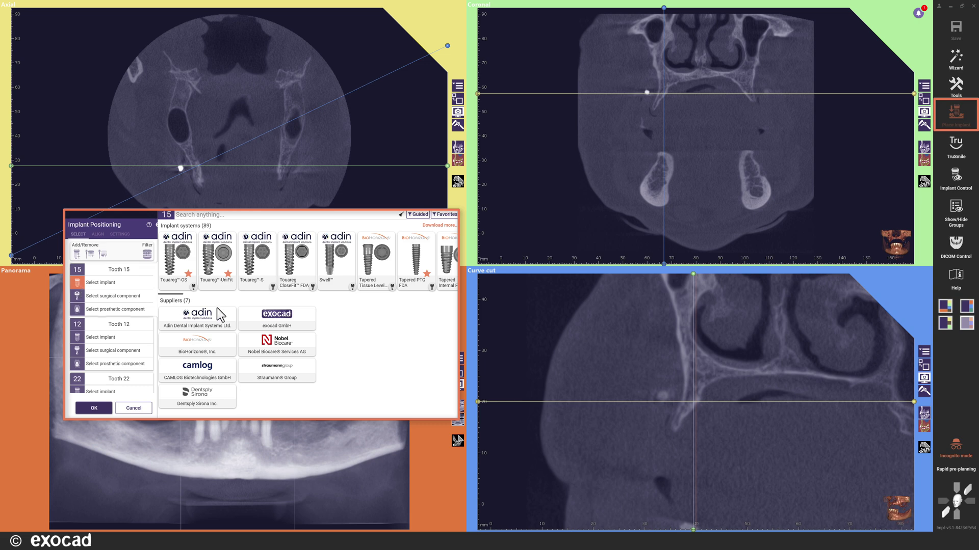
click(267, 317)
click(181, 275)
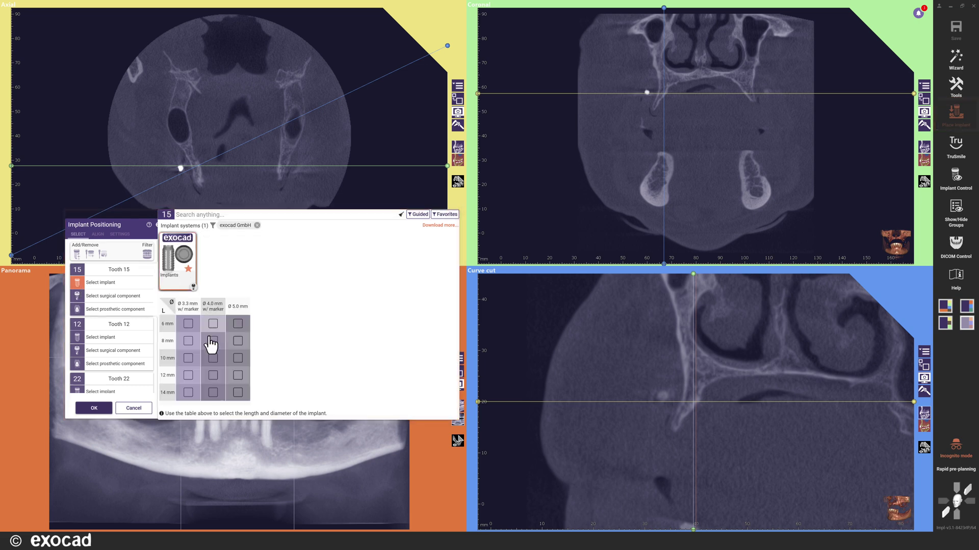
click(213, 358)
click(431, 413)
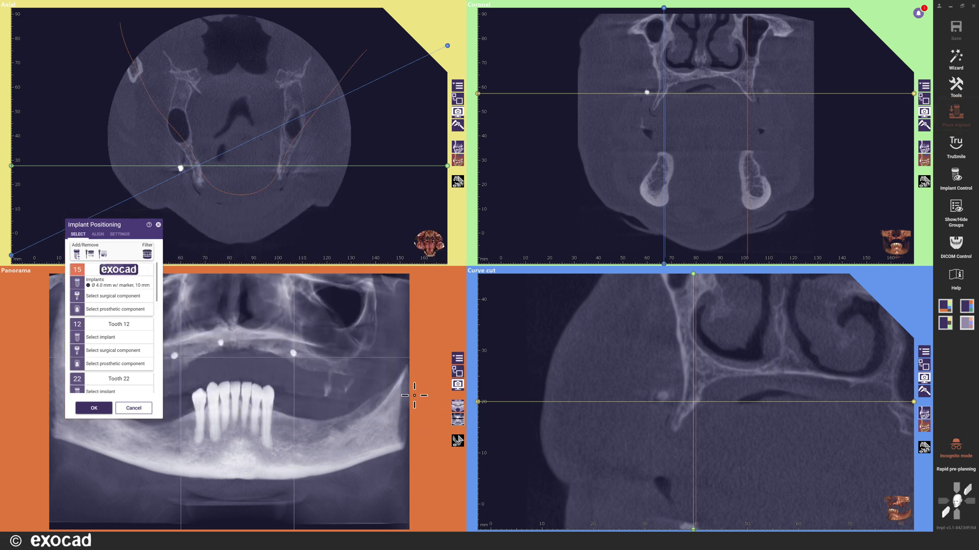
- Place the tooth 15 implant on the upper jaw ridge, lengthen it to 14 mm, and confirm the positioning
click(194, 164)
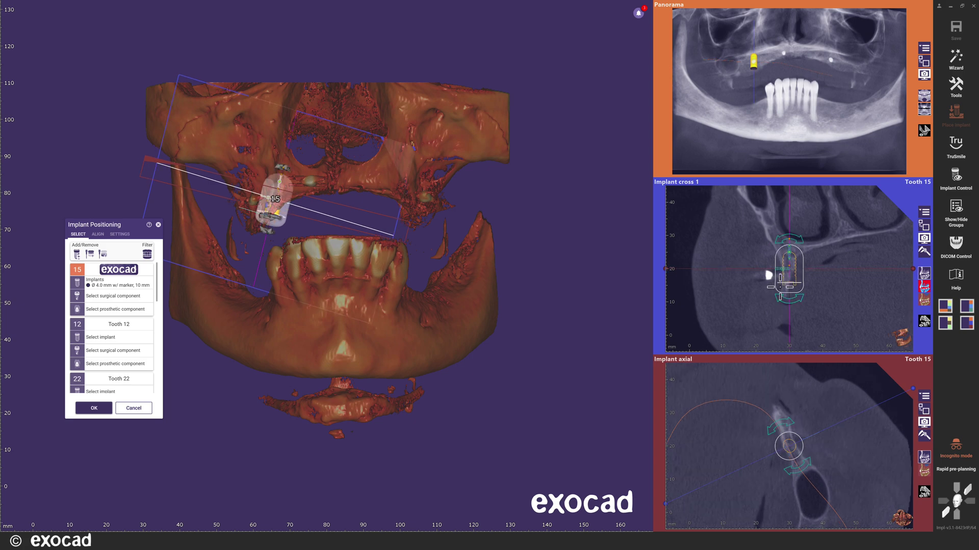
scroll(780, 254, up, 2)
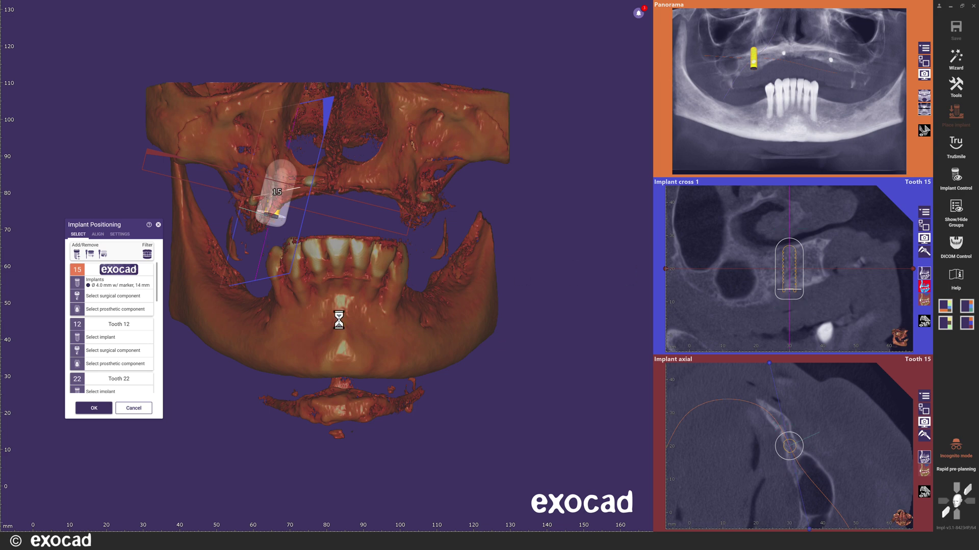
click(95, 409)
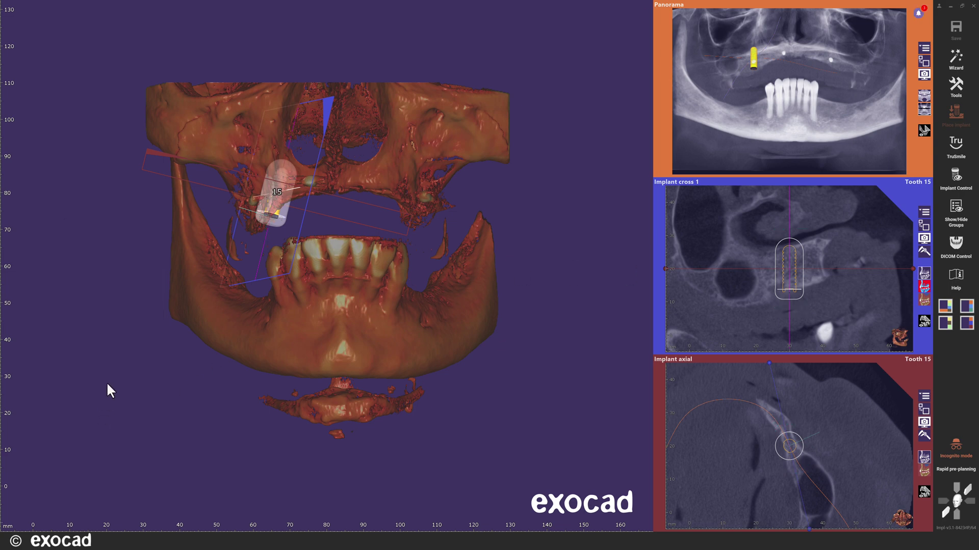
right_click(119, 340)
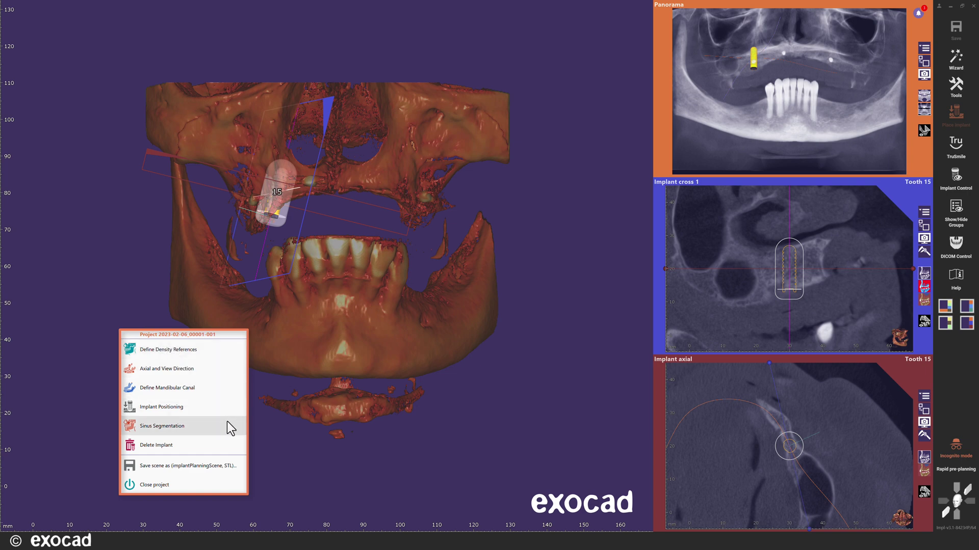
click(241, 442)
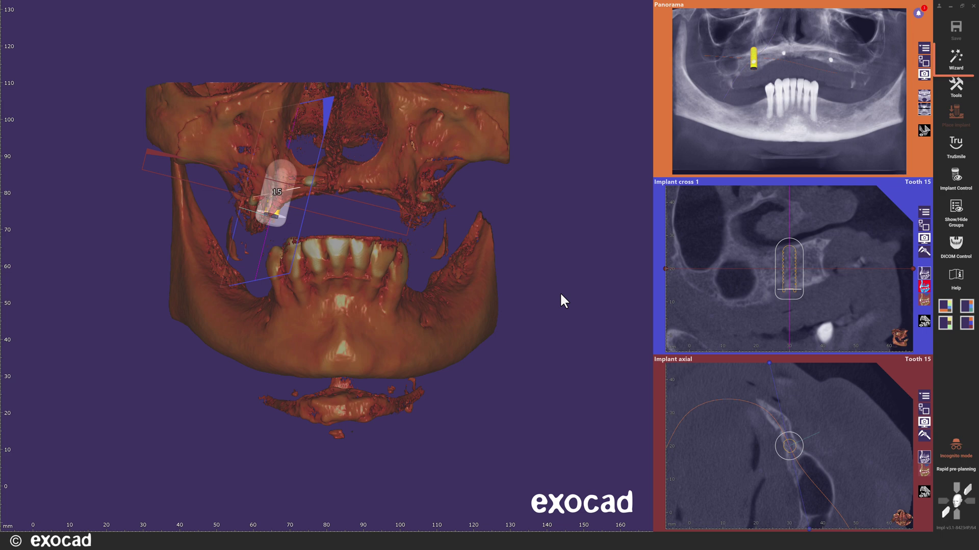
- Return to the wizard, choose Finalize planning as the next step, and continue
click(950, 67)
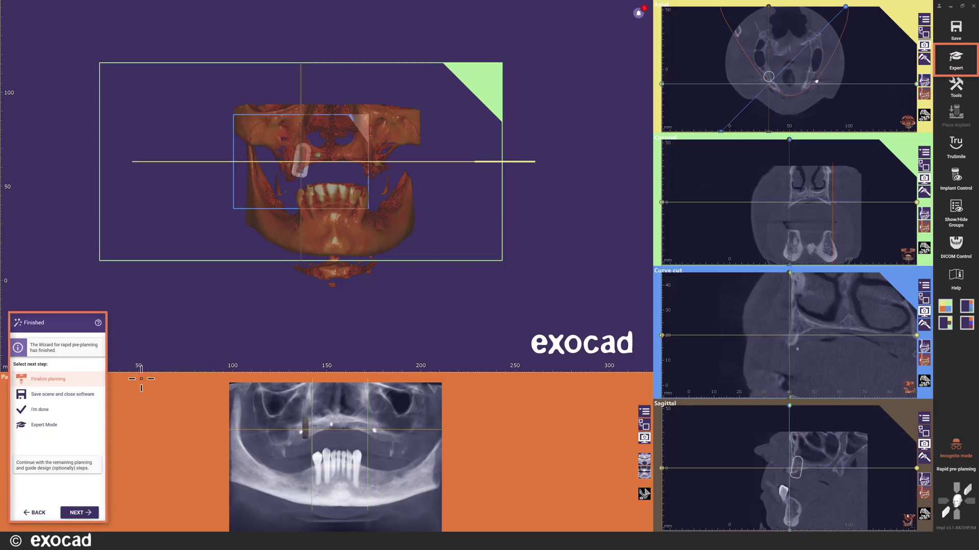
click(94, 397)
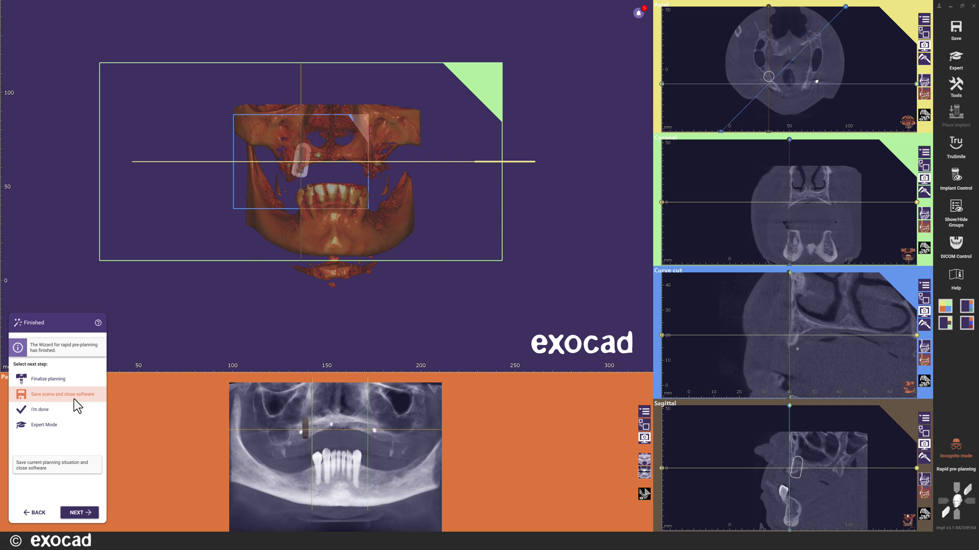
click(80, 382)
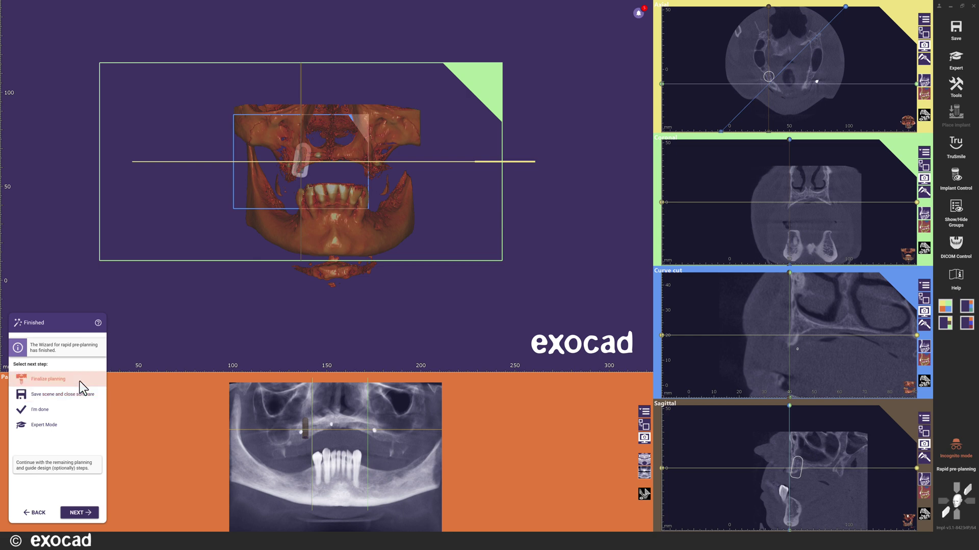
click(83, 513)
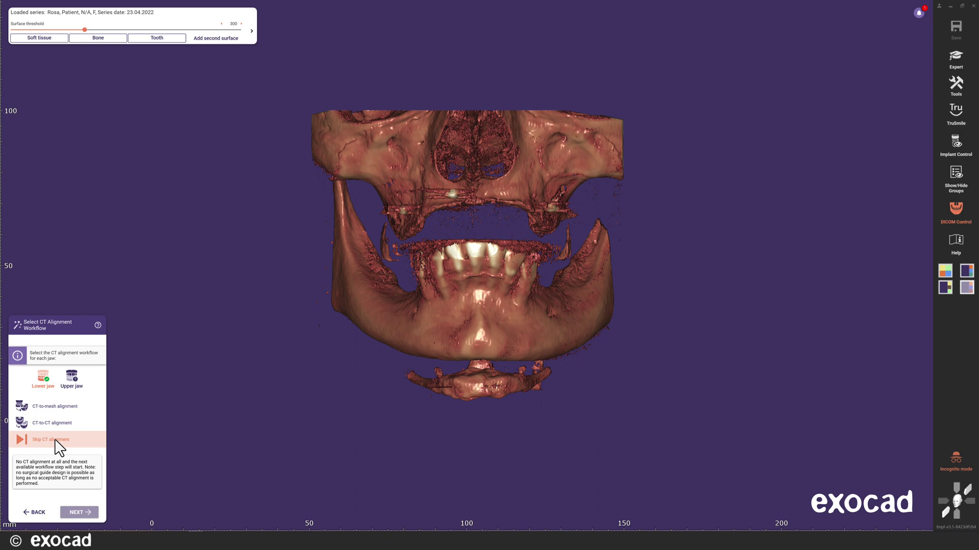
- Assign CT-to-mesh alignment to the lower jaw and CT-to-CT alignment to the upper jaw, and continue
click(61, 410)
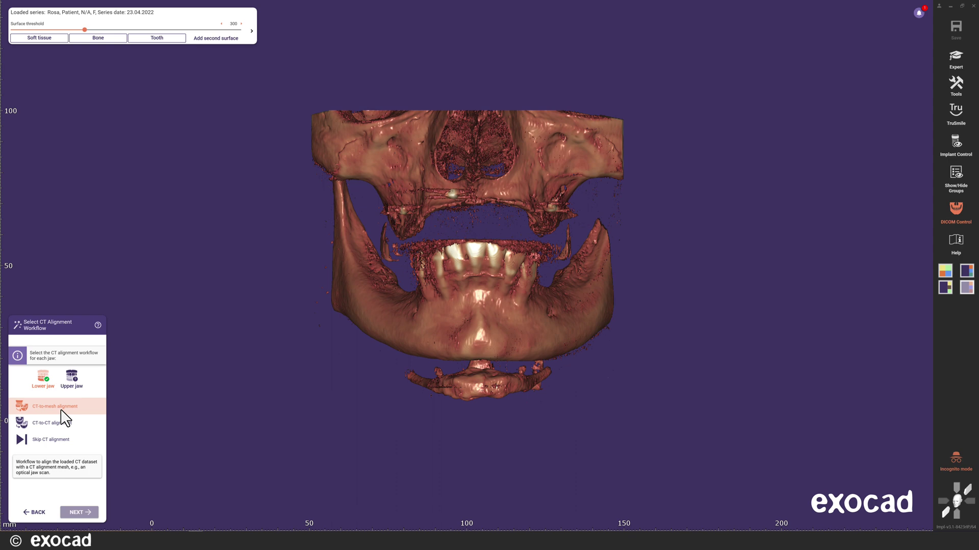
click(71, 385)
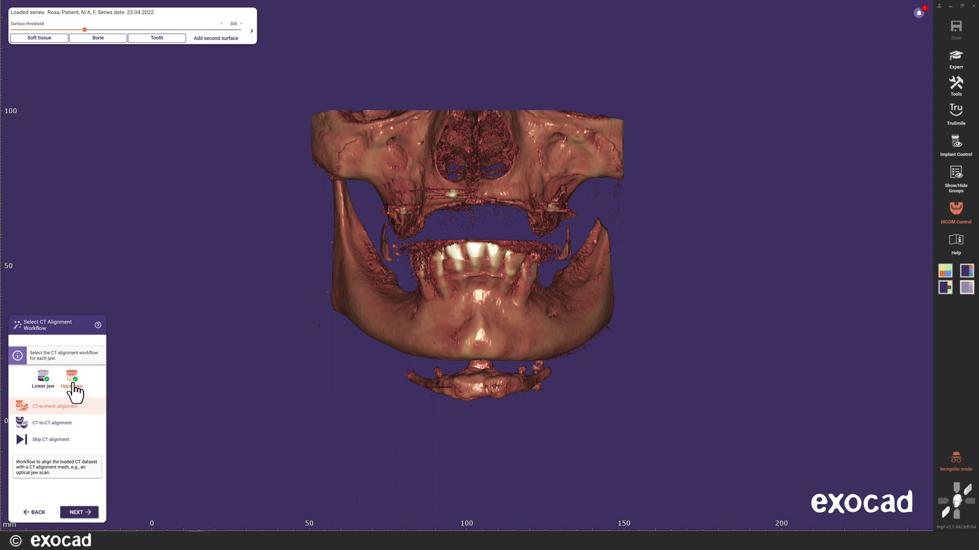
click(60, 429)
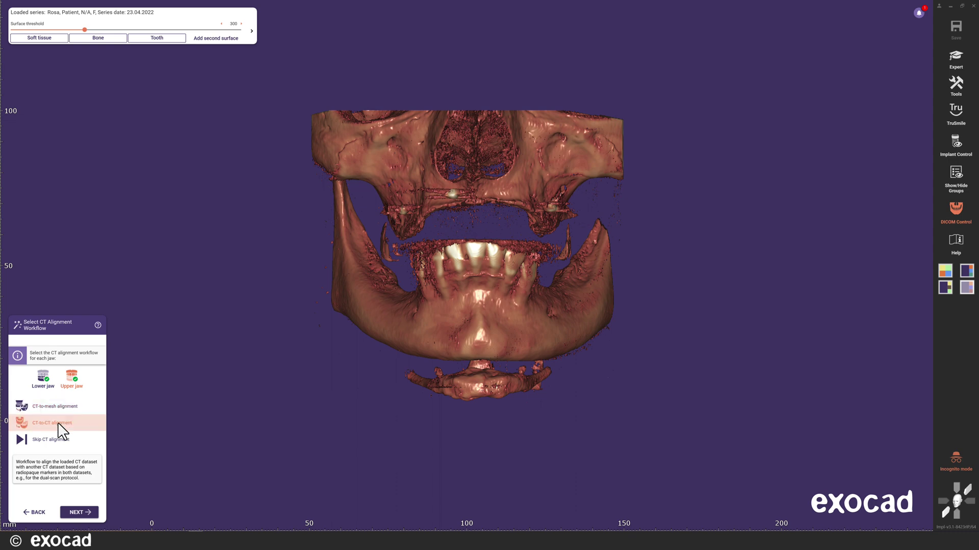
click(79, 512)
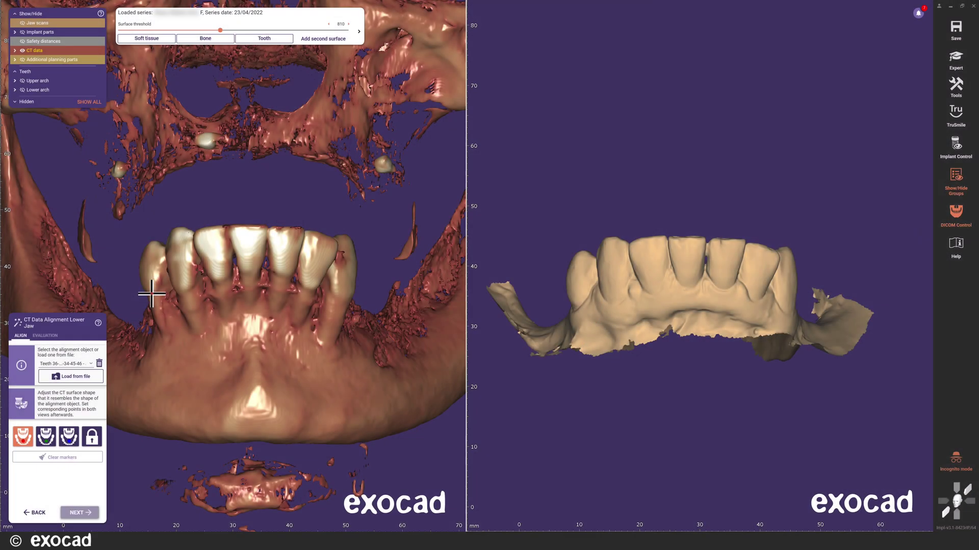
- Align the lower jaw CT with the jaw scan using three corresponding tooth points in each view, and continue with acceptable alignment
click(152, 294)
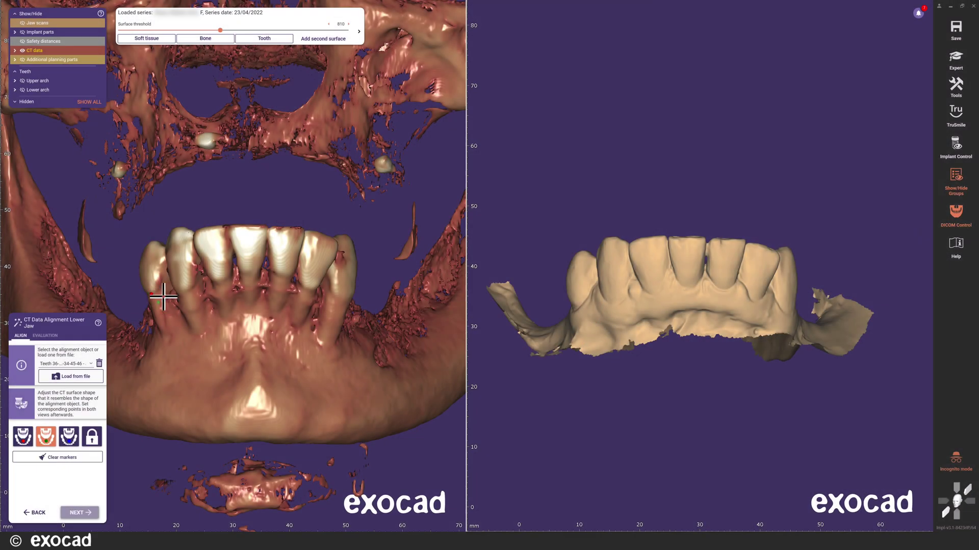
click(234, 227)
click(349, 297)
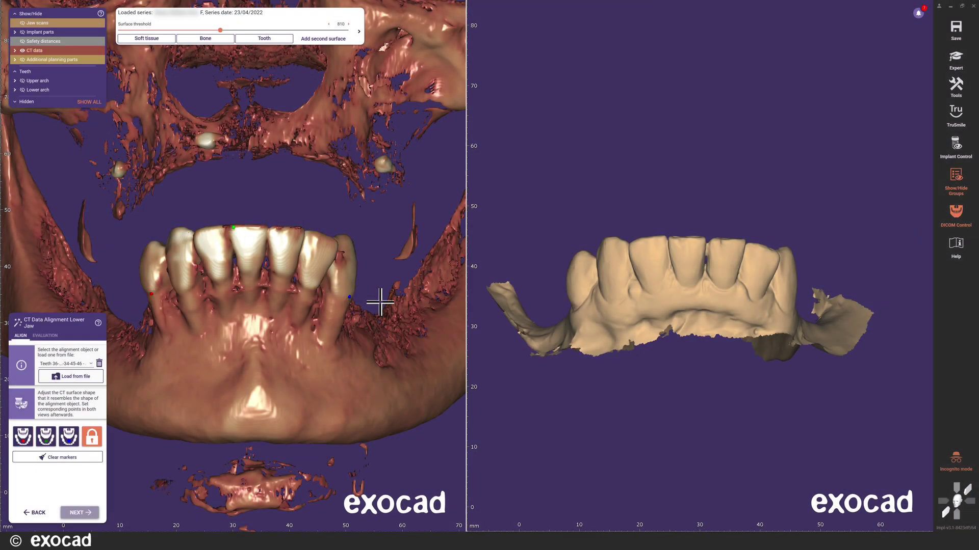
click(577, 308)
click(672, 241)
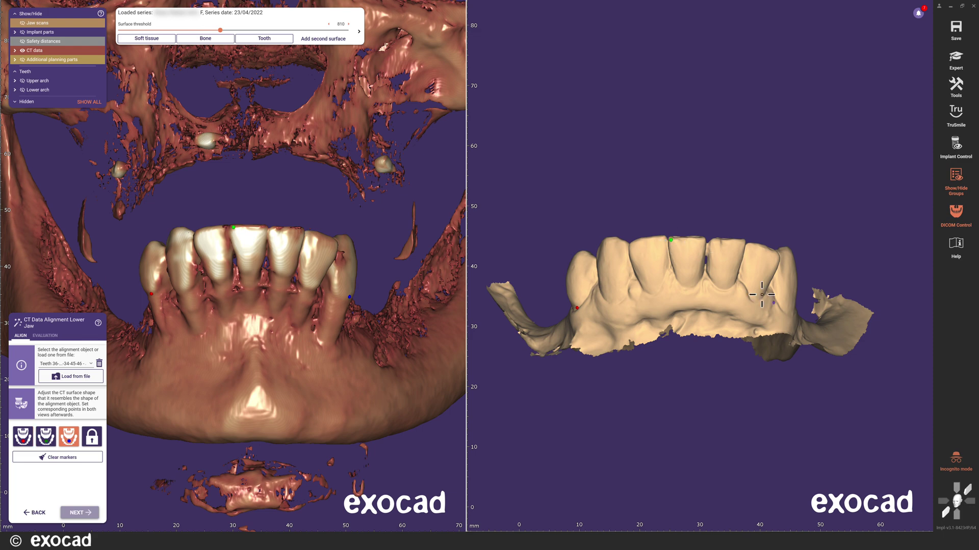
click(791, 316)
click(79, 513)
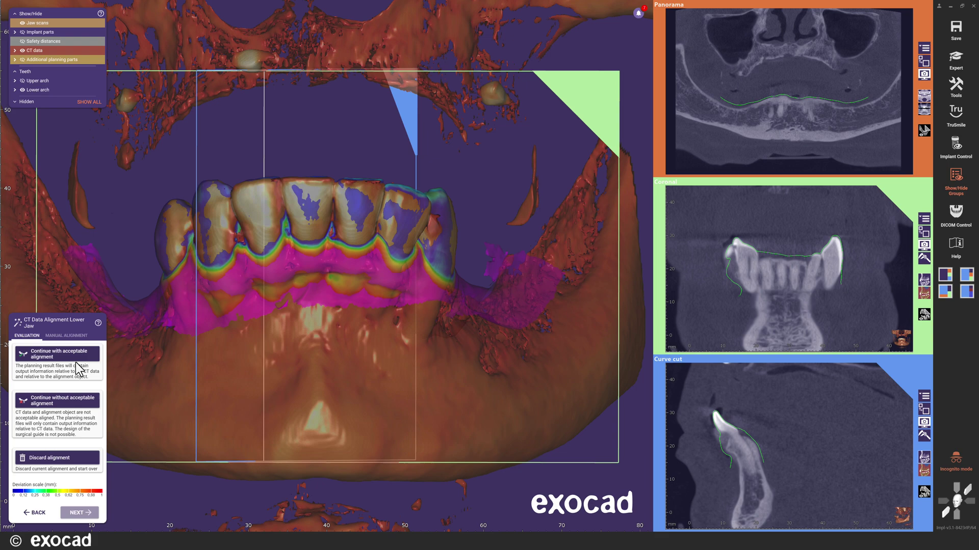
click(60, 362)
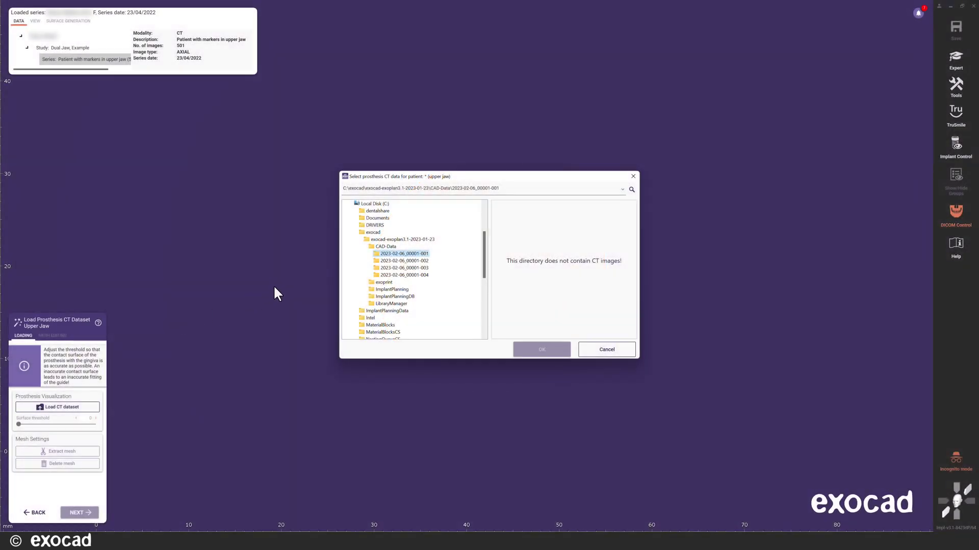
- Load the upper jaw prosthesis CT dataset from the Prosthesis DICOM folder inside 2023-02-06_00001-001
click(370, 254)
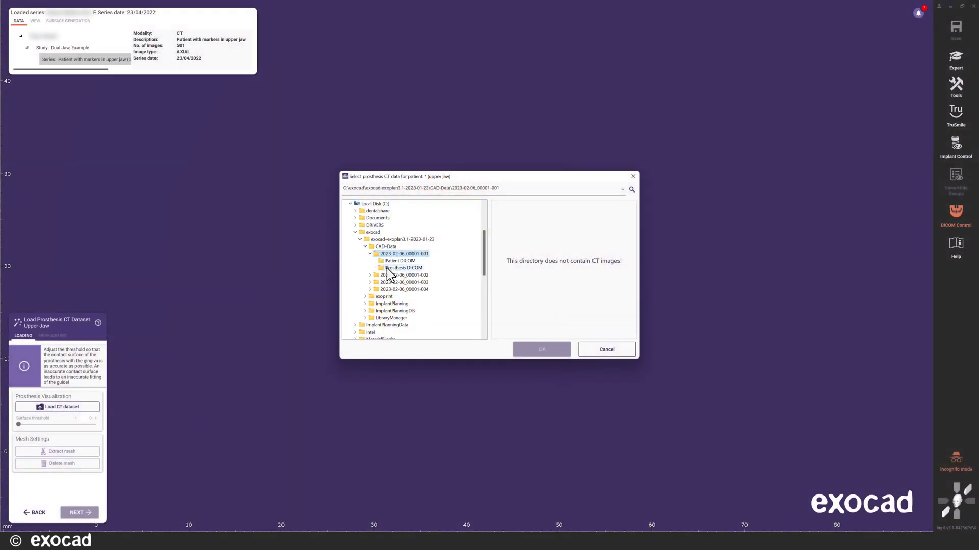
click(387, 268)
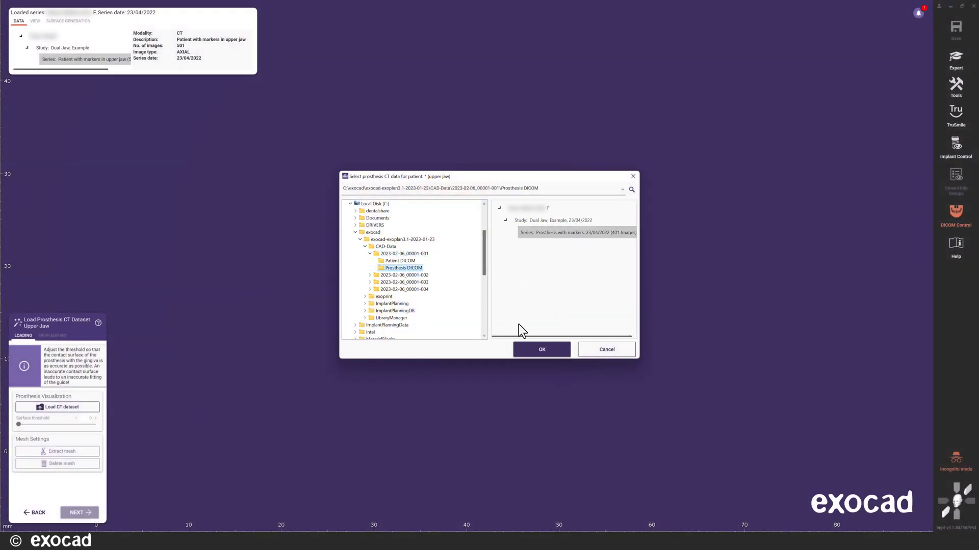
click(545, 357)
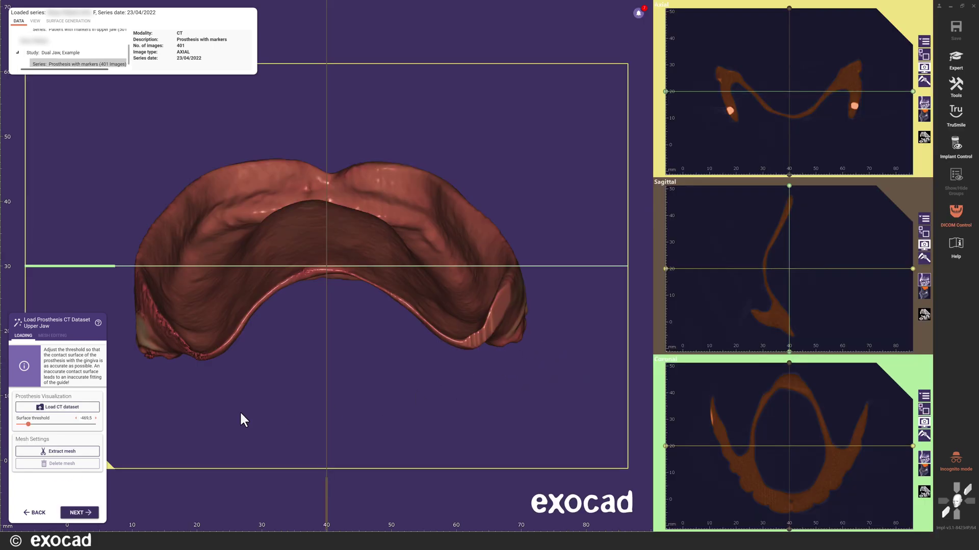
- Set the prosthesis surface threshold to -526, check the surface shape, and extract the mesh
drag(31, 425, 27, 427)
right_drag(184, 338, 184, 337)
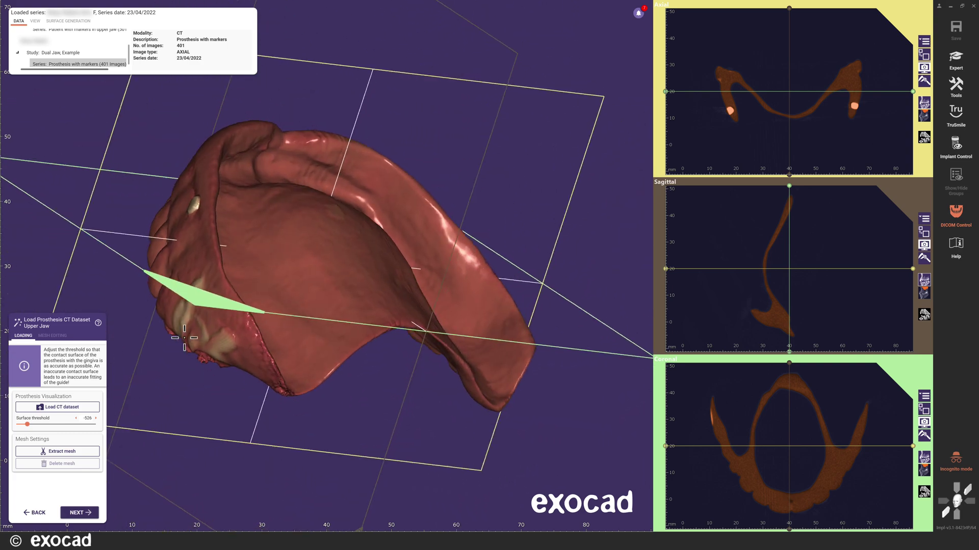
click(74, 452)
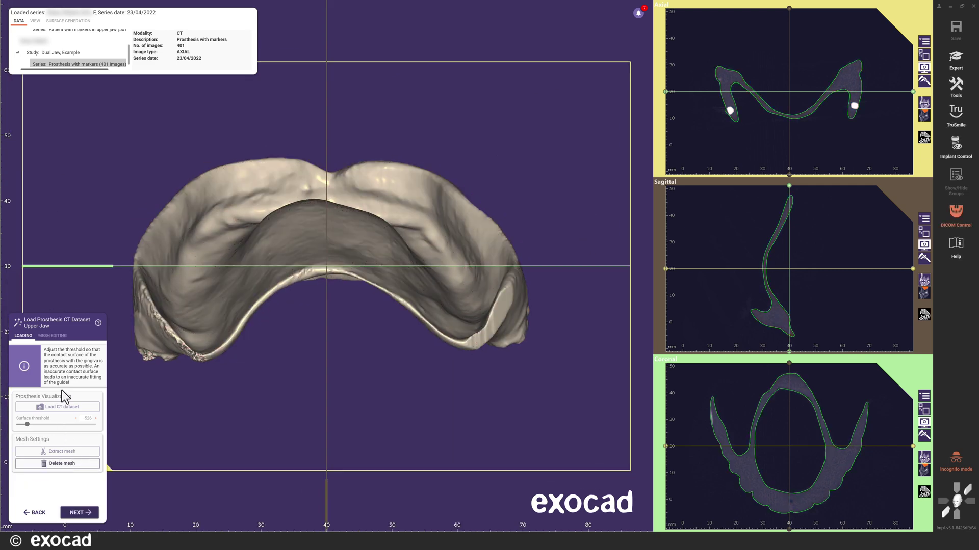
- Review the cropping options in mesh editing and choose free-form Smooth/Flatten for the prosthesis mesh
click(56, 338)
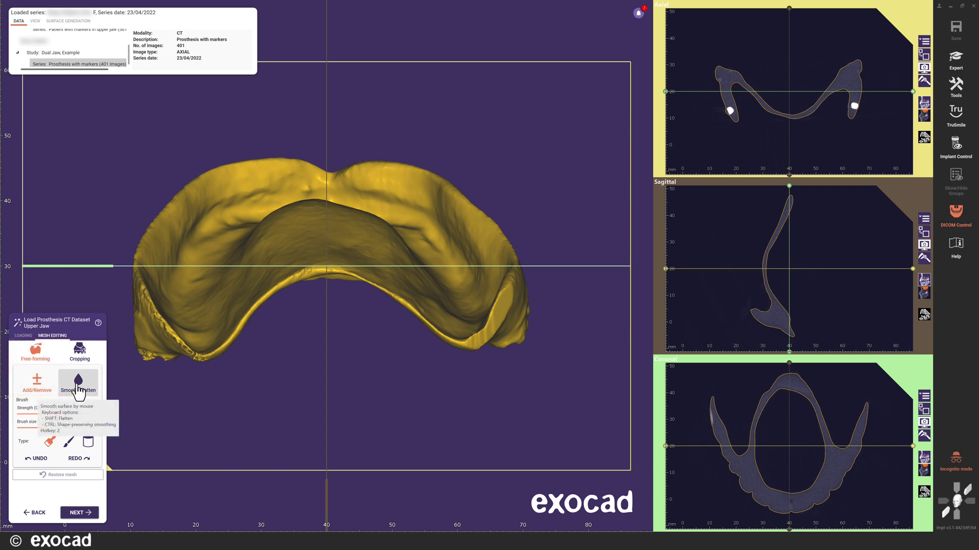
click(80, 357)
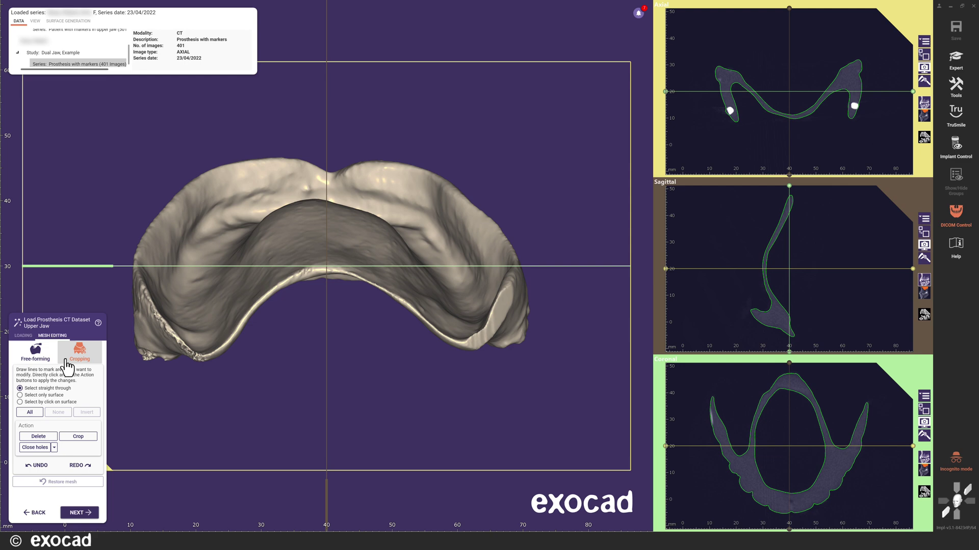
click(44, 361)
click(78, 383)
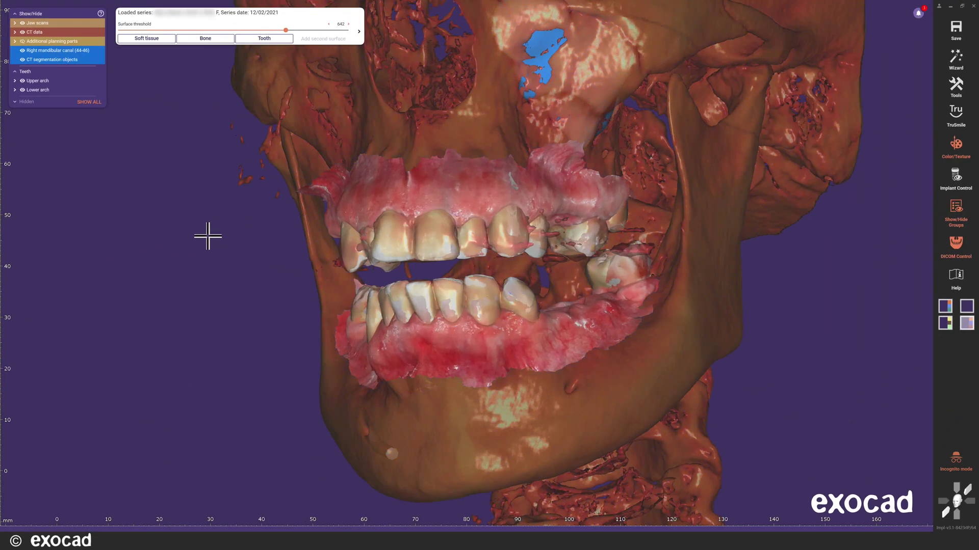
- Open the 3D Surface Editor in expert mode for project 2023-02-06_00001-002
right_click(208, 236)
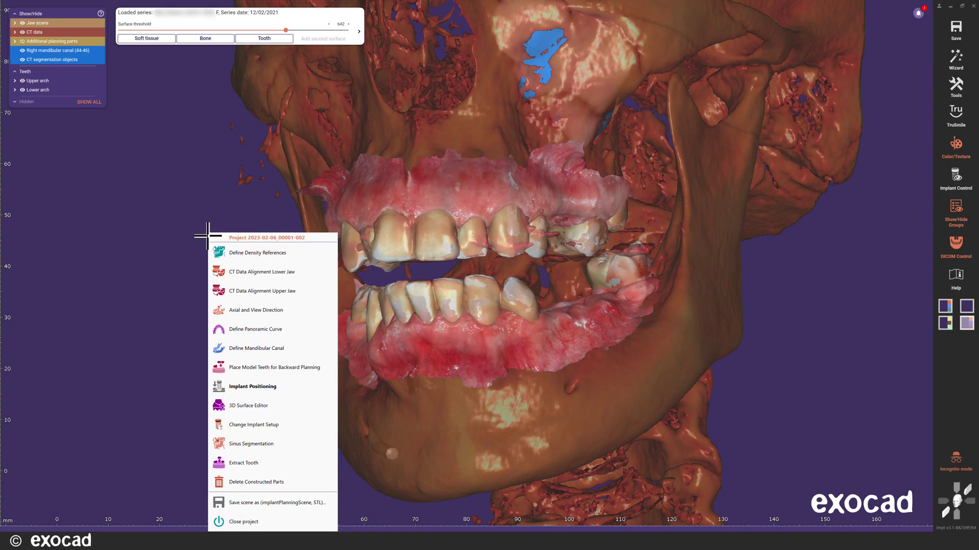
click(294, 408)
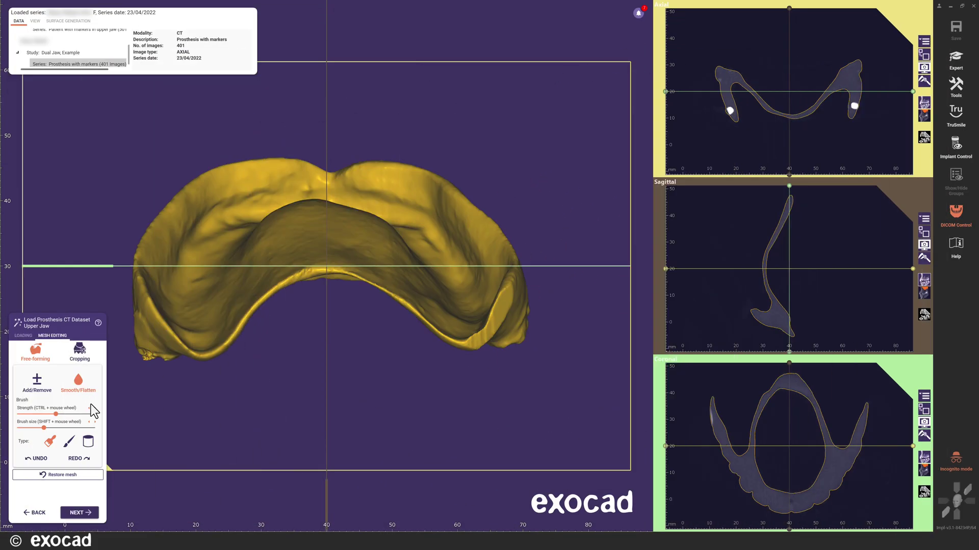
- Finish the prosthesis mesh editing and continue through marker detection with acceptable CT-to-CT alignment of the upper jaw
click(86, 513)
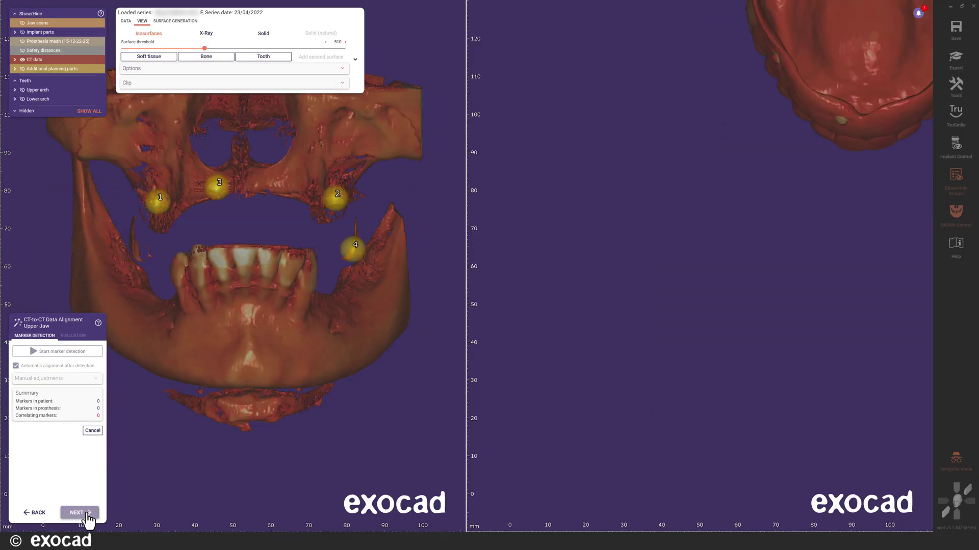
click(79, 513)
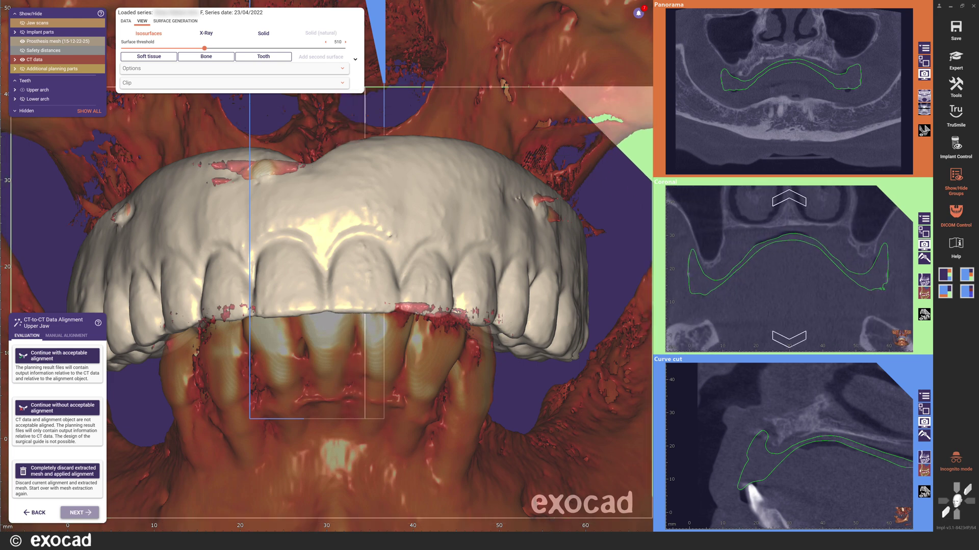
click(54, 357)
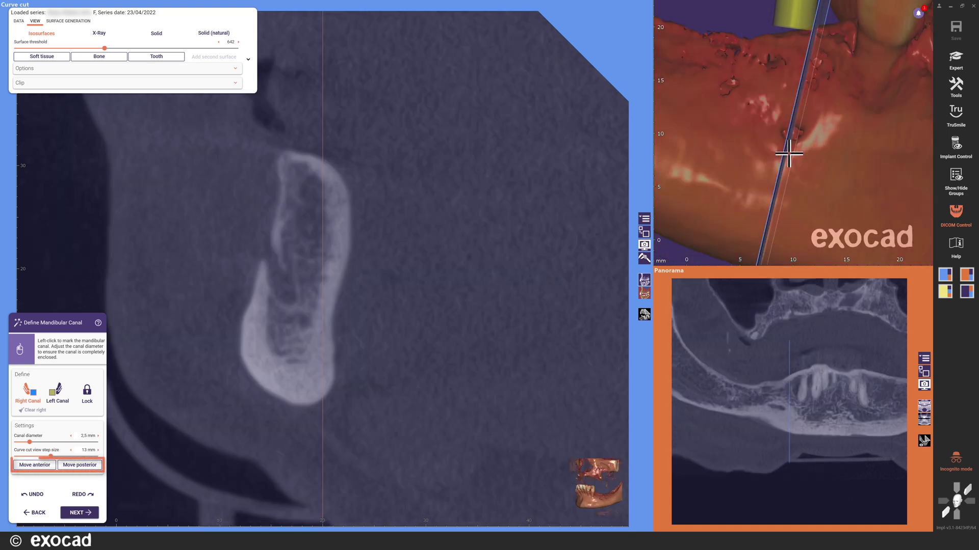
- Mark the right mandibular canal with two anterior points and one posterior point, using a curve cut view step size of 23.5 mm
click(271, 263)
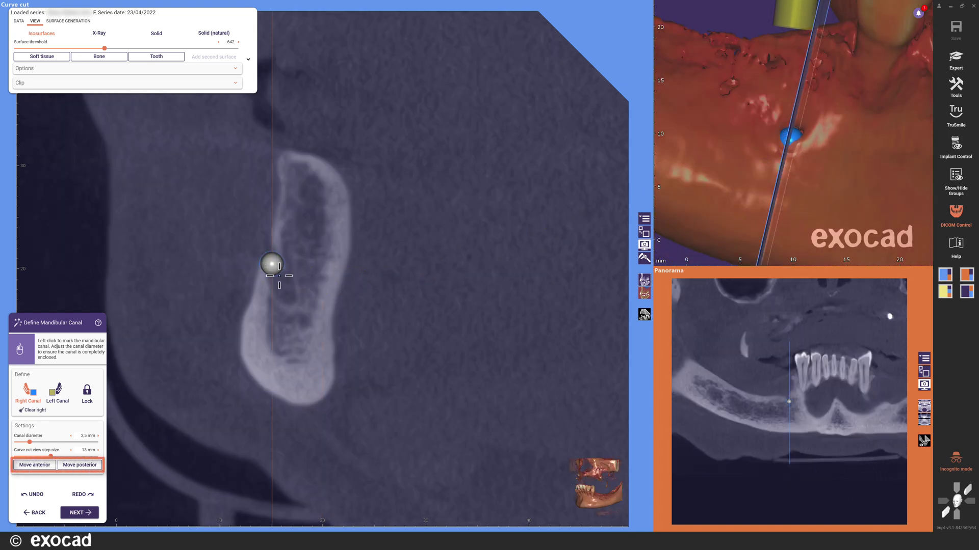
click(289, 298)
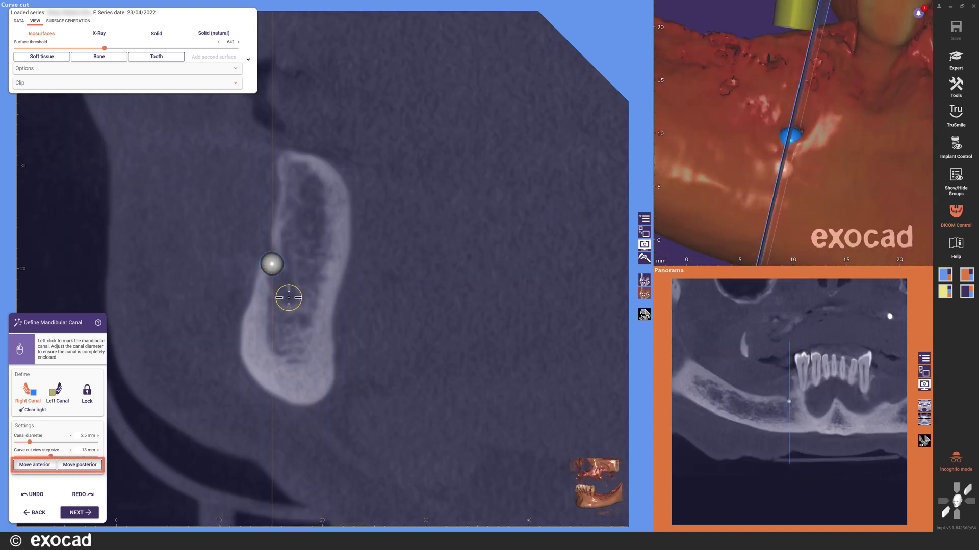
click(51, 465)
click(68, 465)
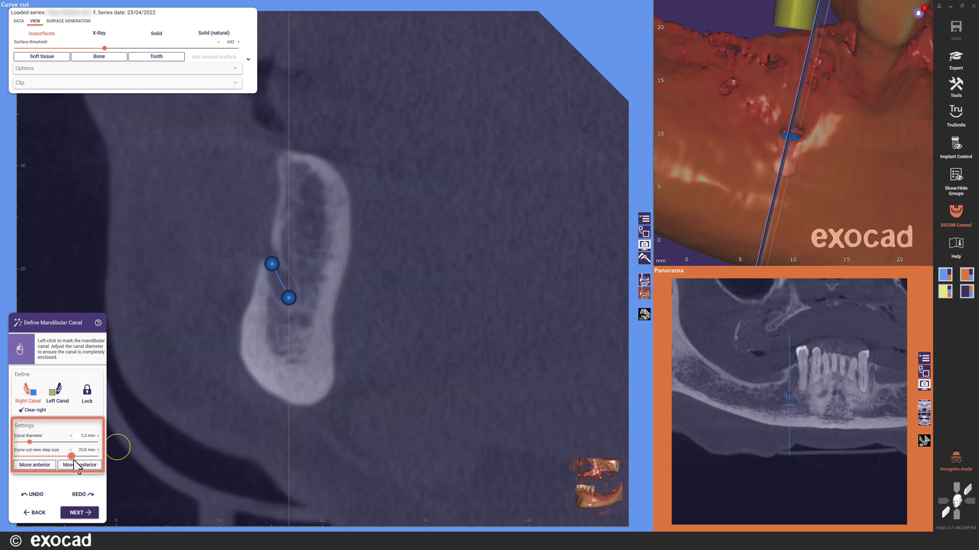
drag(78, 462, 79, 462)
click(81, 465)
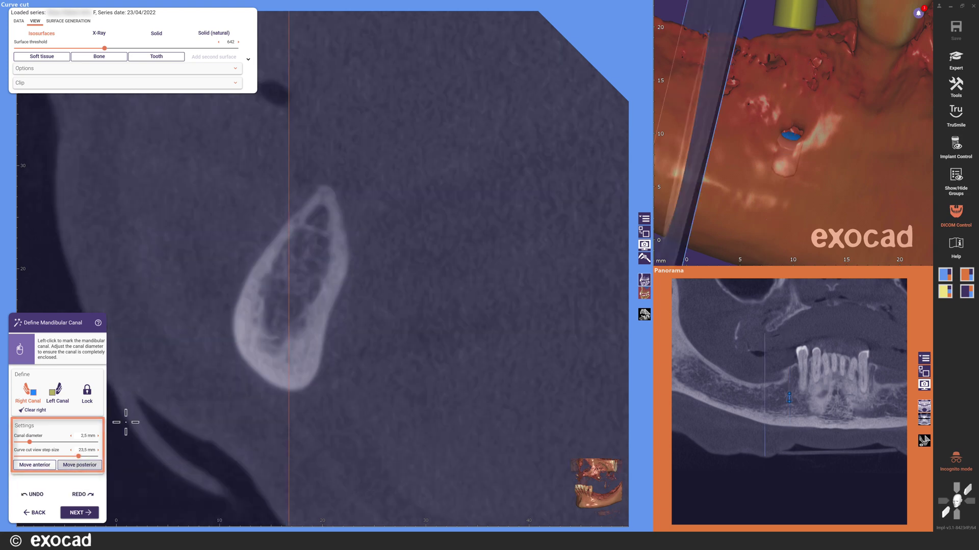
click(291, 308)
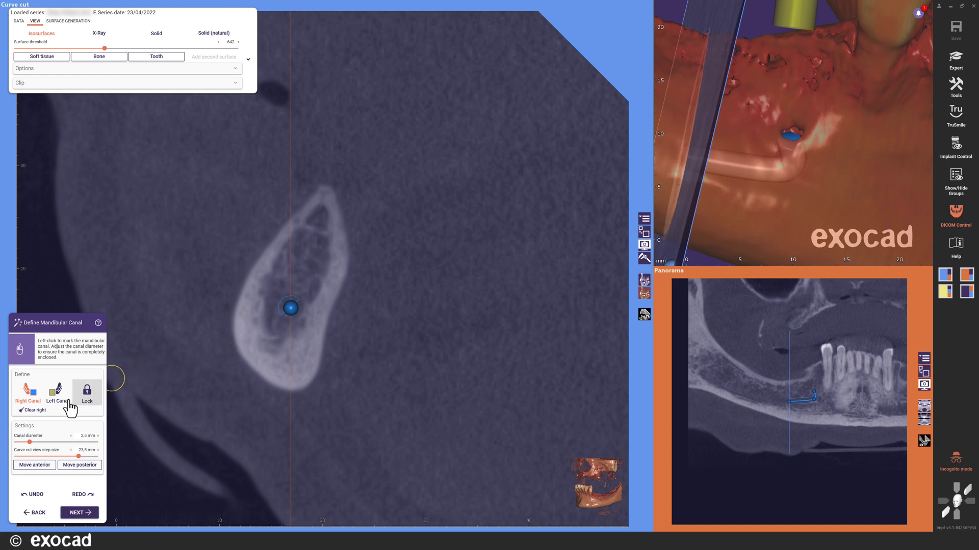
- Discard the right mandibular canal and continue anyway without defining any mandibular canals
click(35, 410)
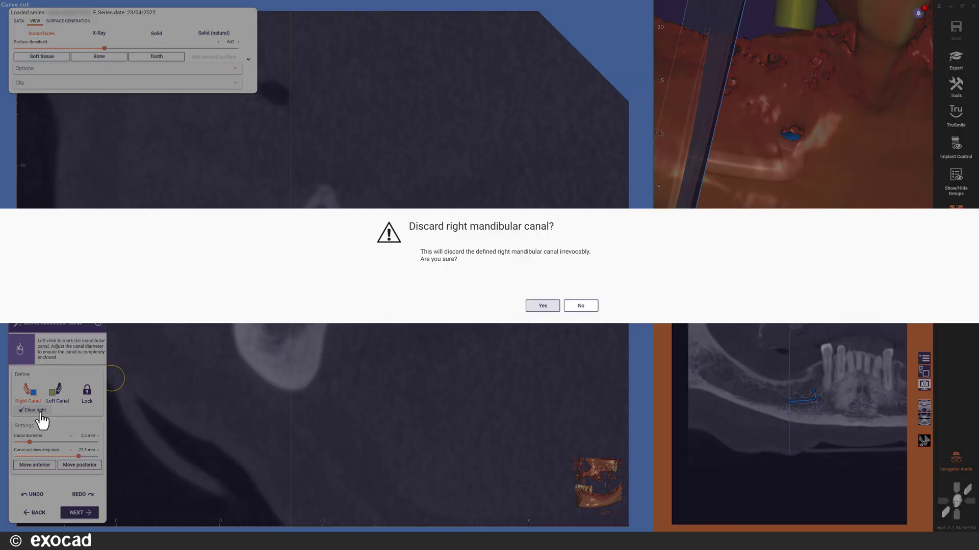
click(535, 306)
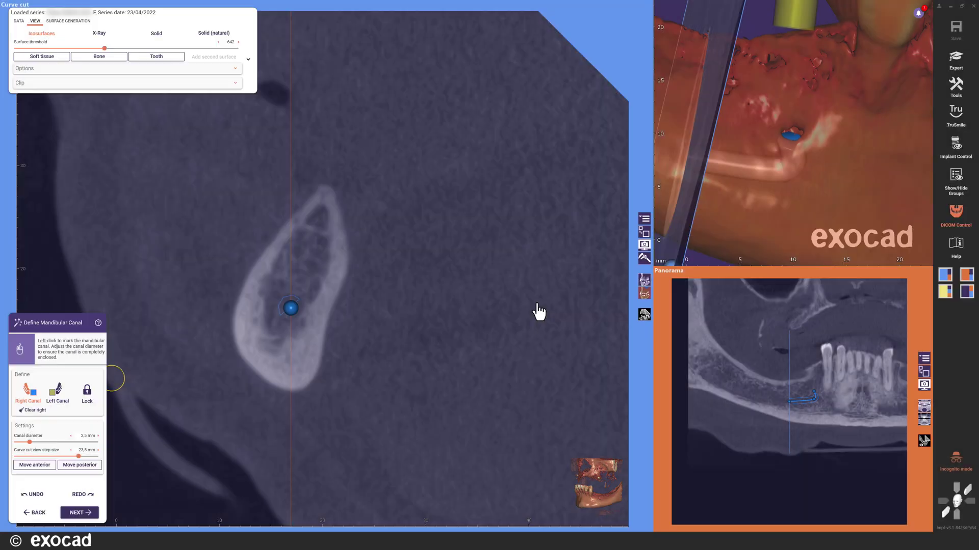
click(82, 512)
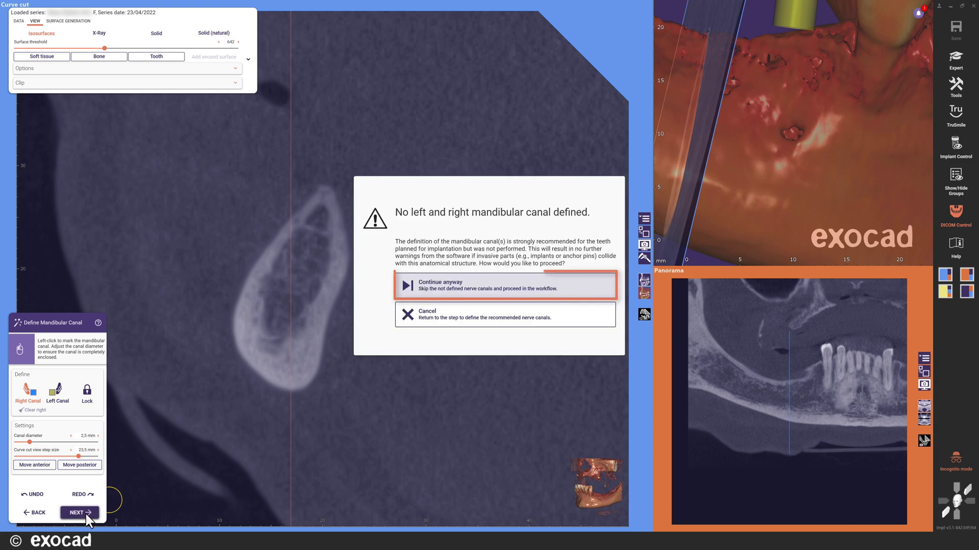
click(447, 287)
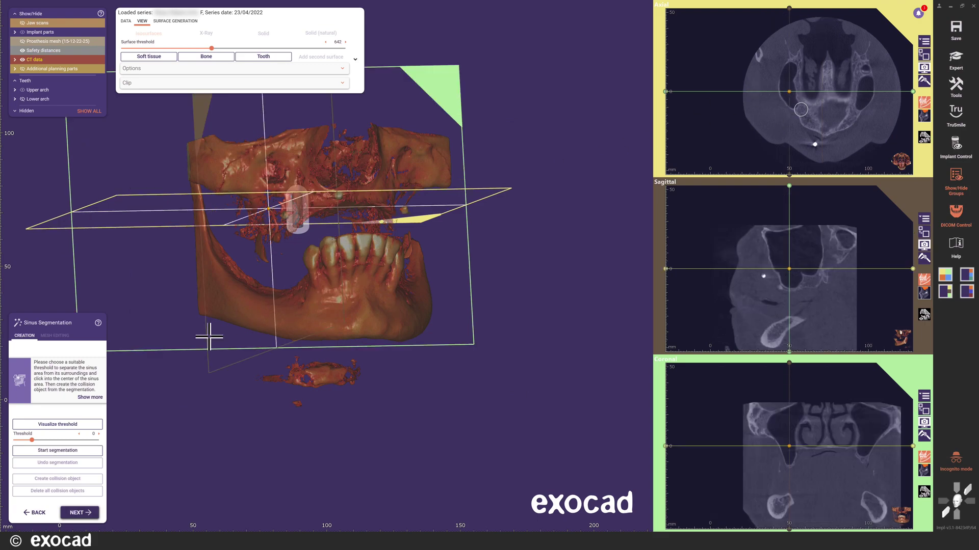
- Segment the maxillary sinus with a visualized threshold of -250 and create its collision object
click(42, 425)
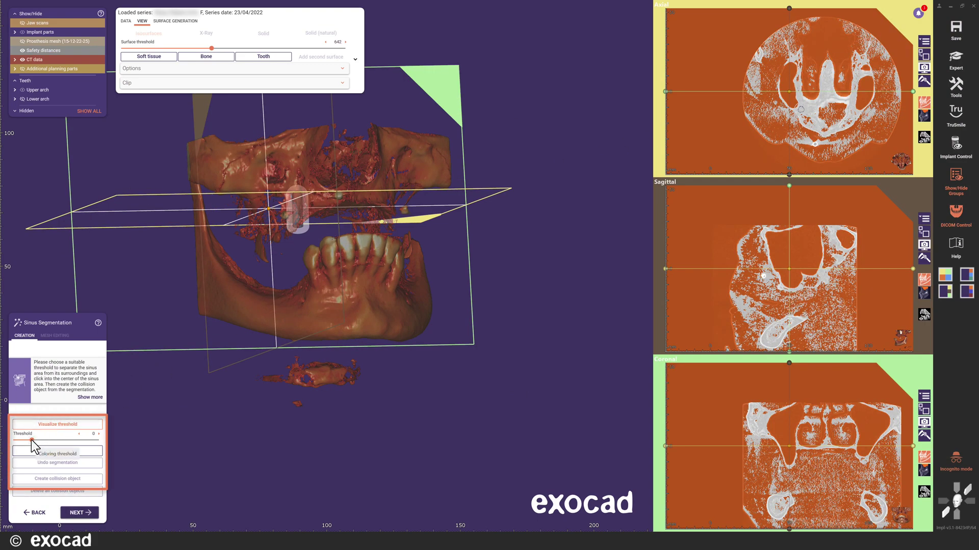
drag(31, 441, 27, 443)
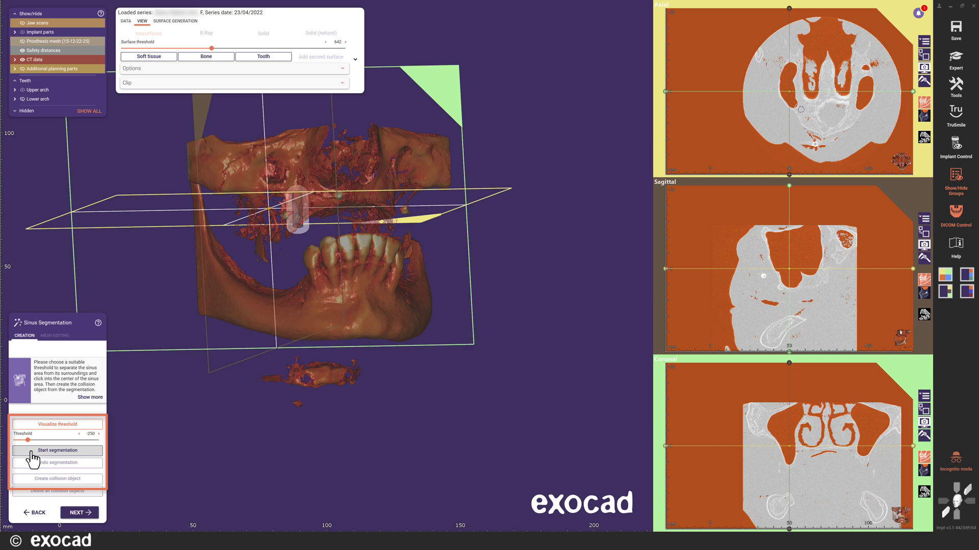
click(32, 451)
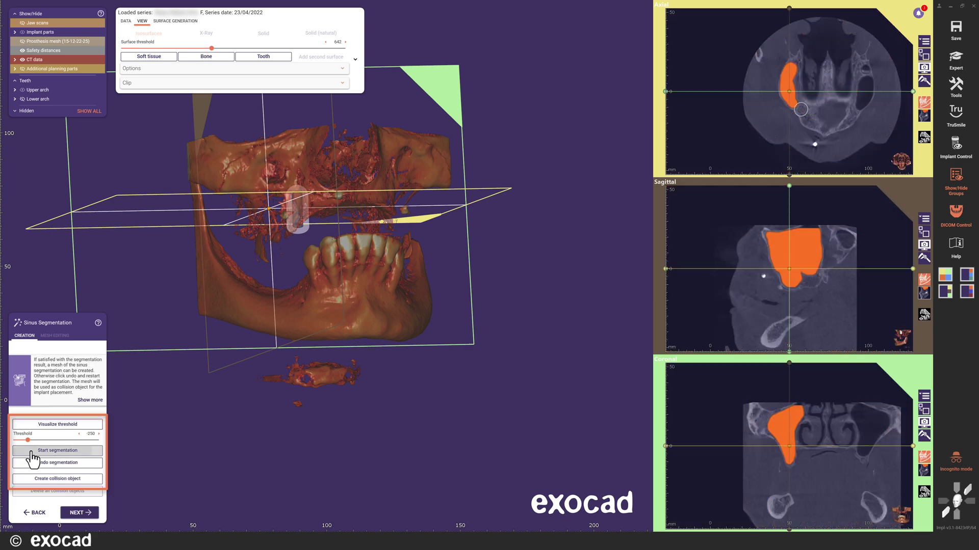
click(32, 479)
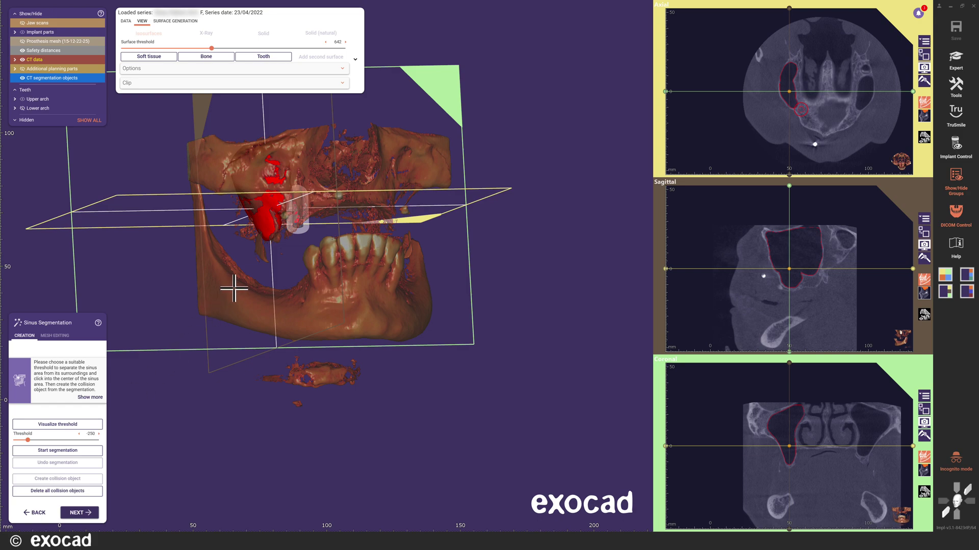
scroll(297, 192, up, 5)
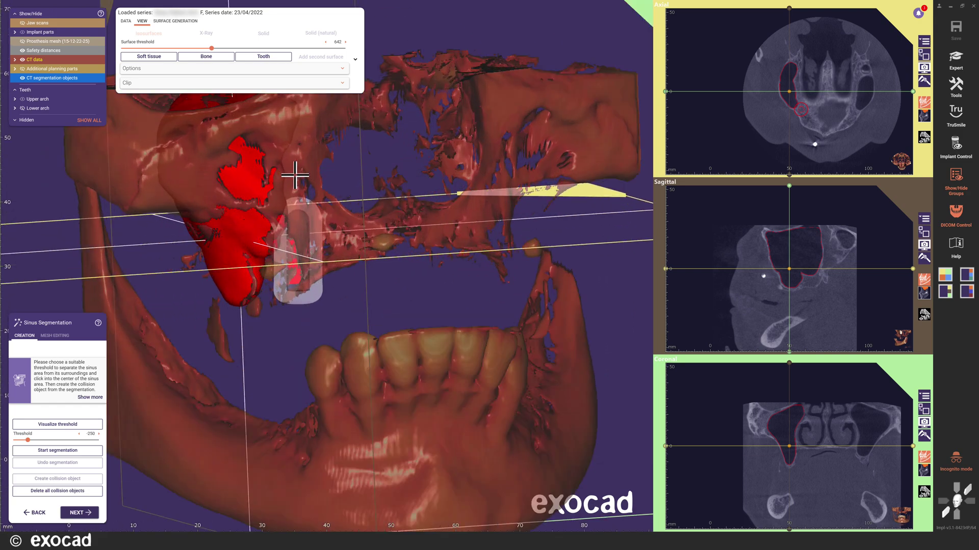
scroll(294, 175, up, 2)
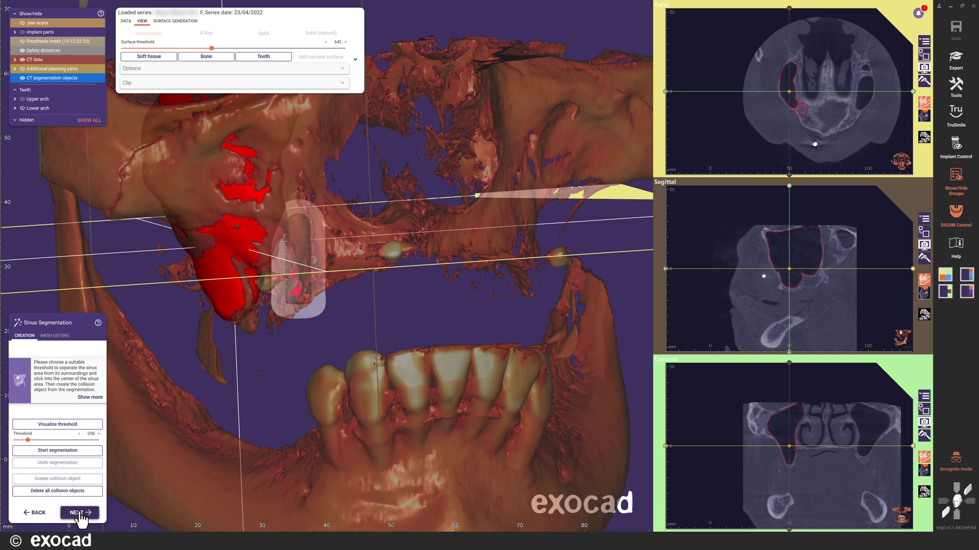
click(81, 519)
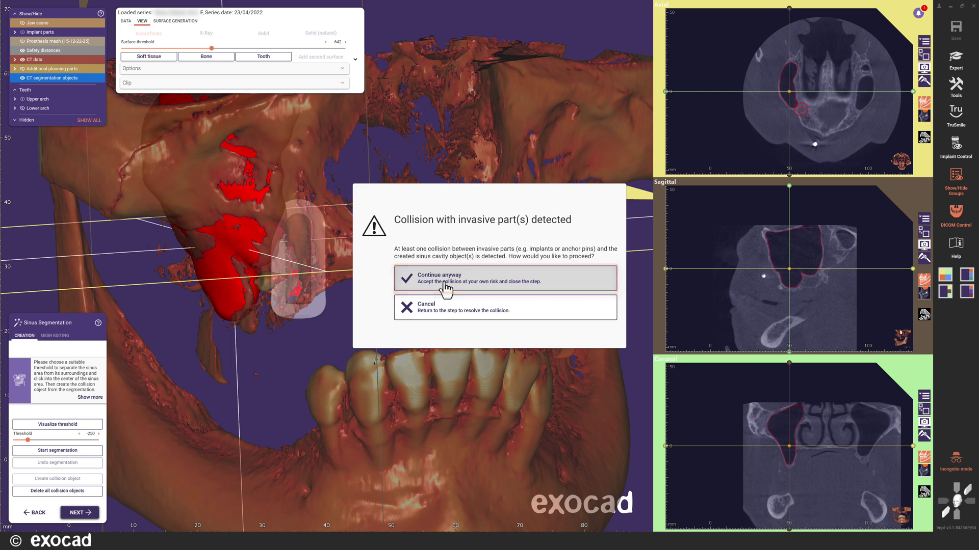
click(439, 317)
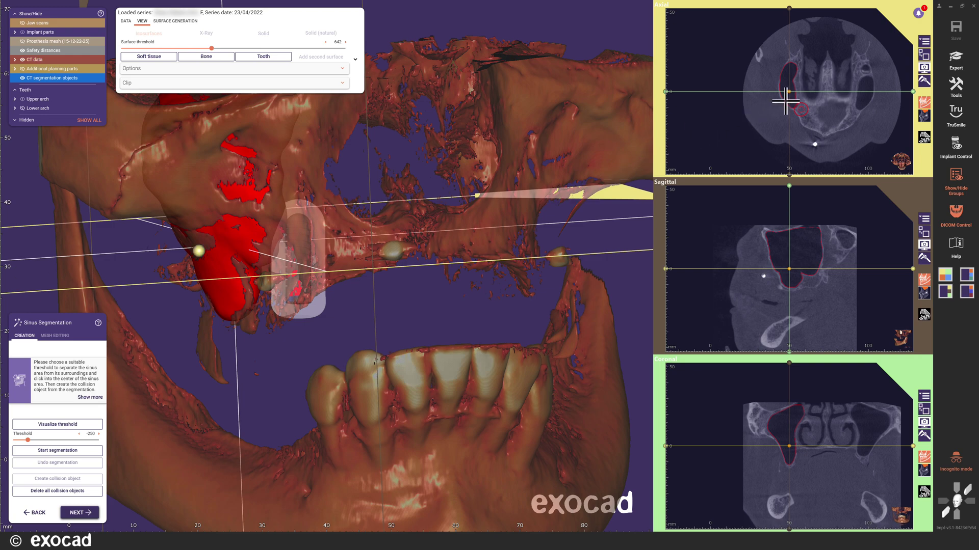
- Enlarge the axial view, capture a screenshot of it and restore the 3D view as the main view
click(924, 55)
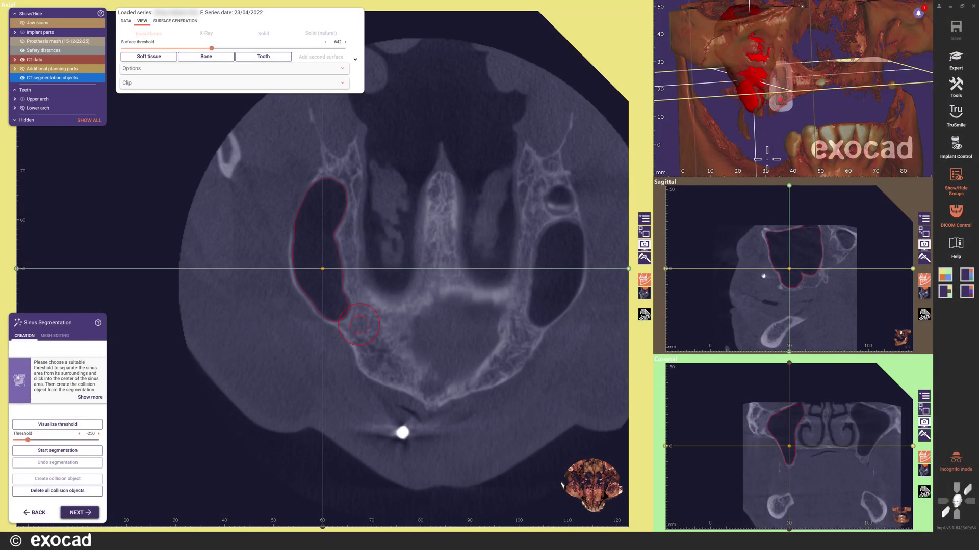
click(645, 246)
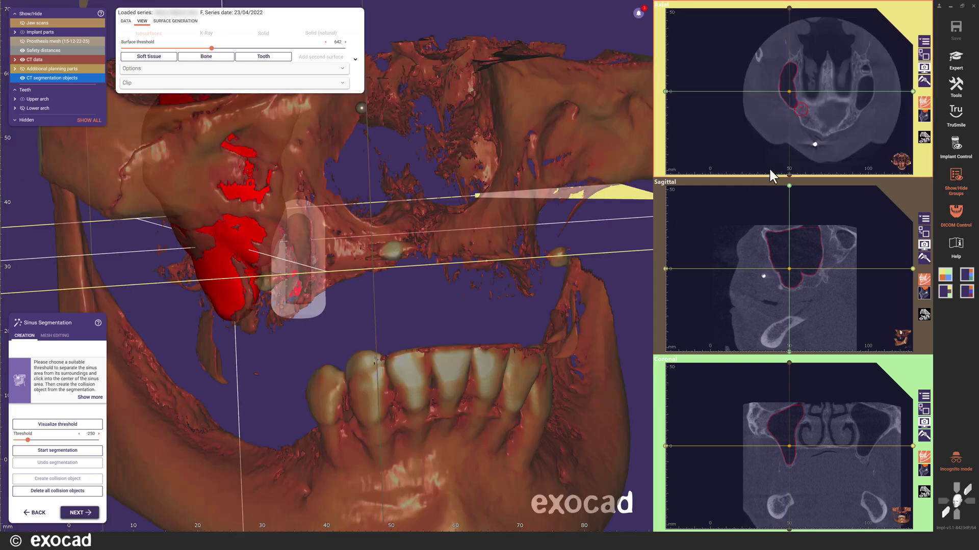
click(644, 233)
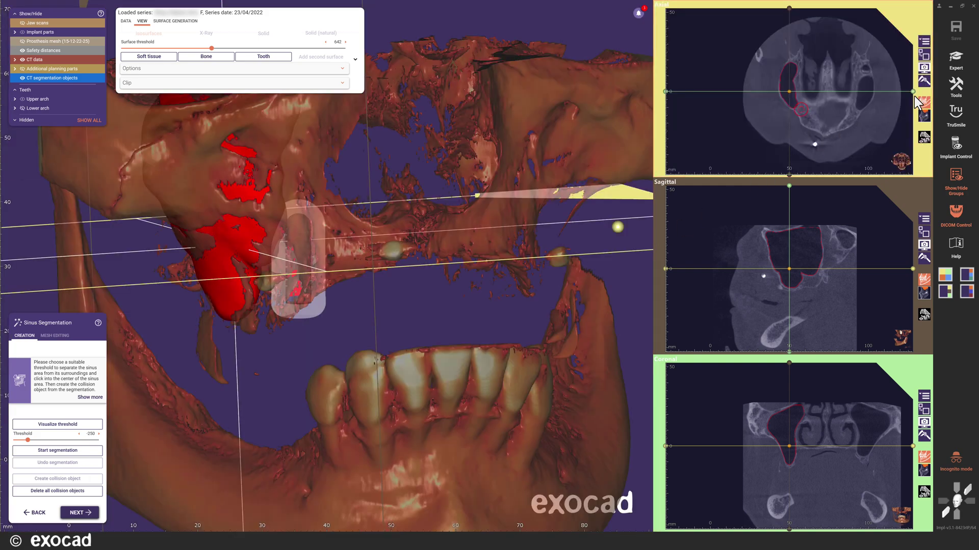
- Capture the 3D main view and the sagittal view as images in Screenshot and Image Management
click(956, 86)
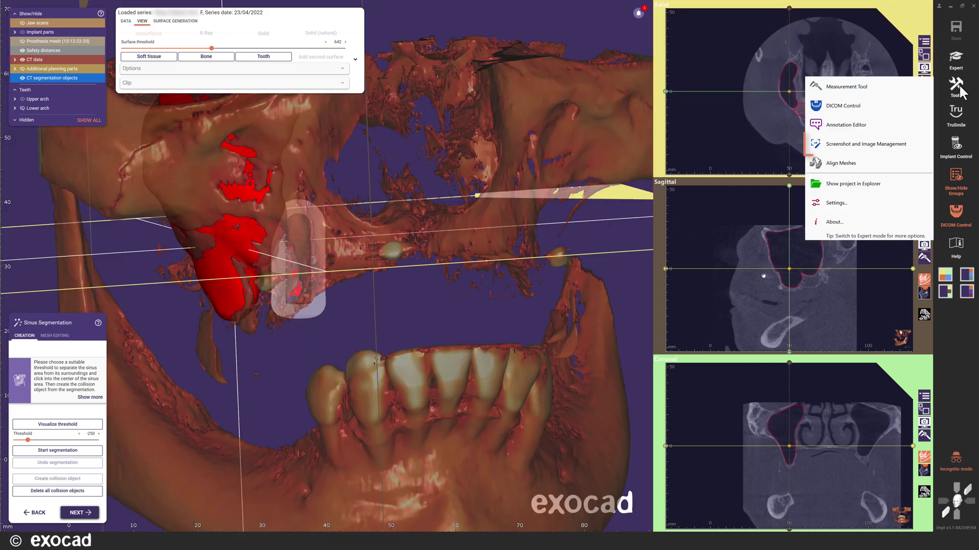
click(842, 145)
click(482, 208)
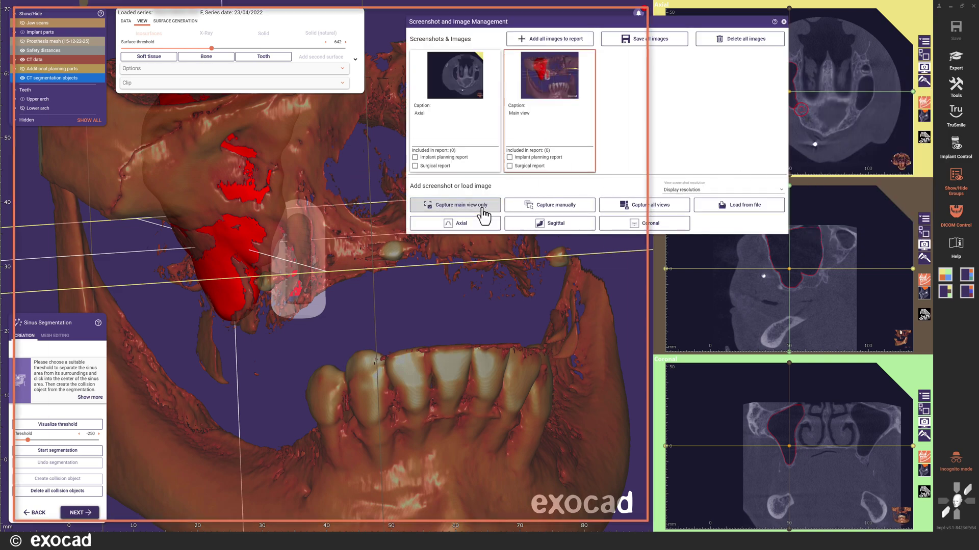
click(517, 224)
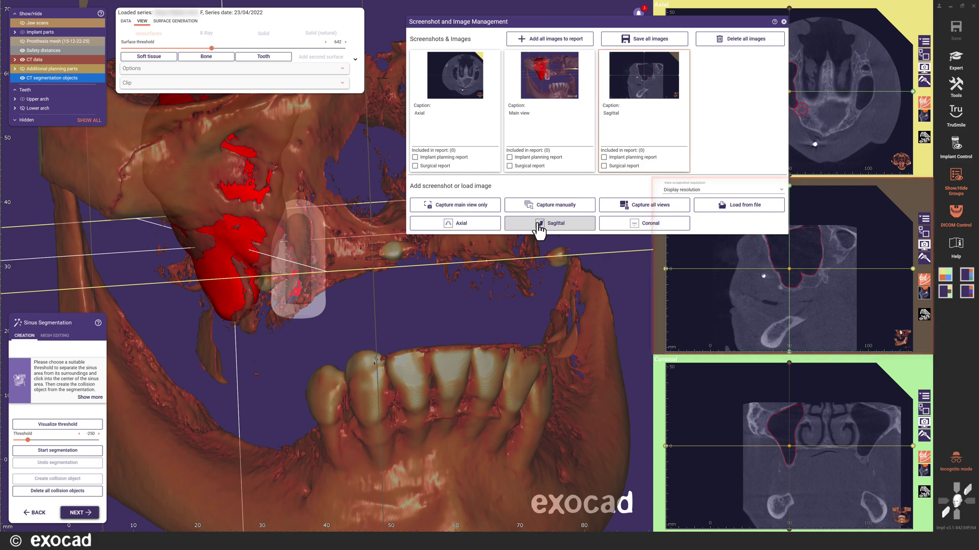
- Show and capture the Implant cross 1 view for tooth 15, enlarge it and manually capture a cropped area around the implant
click(956, 146)
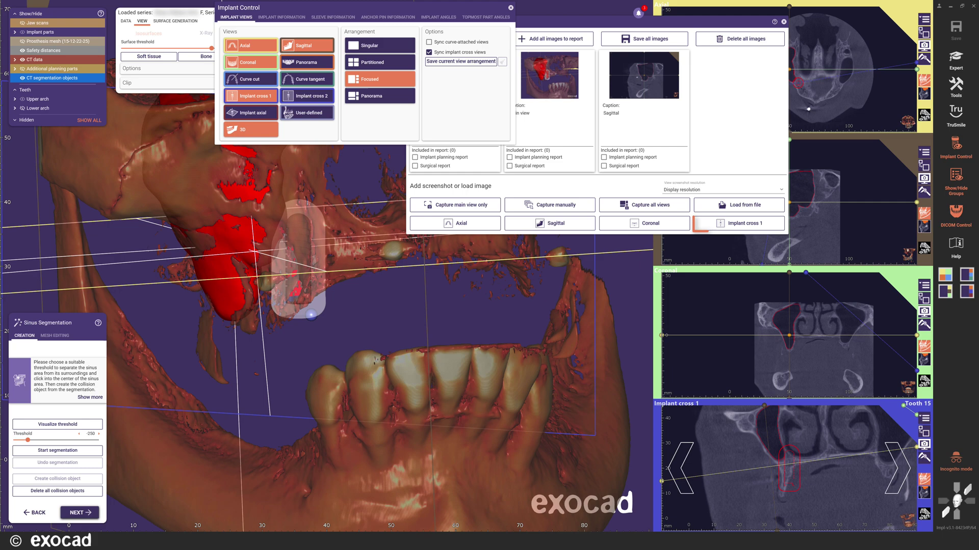
click(761, 225)
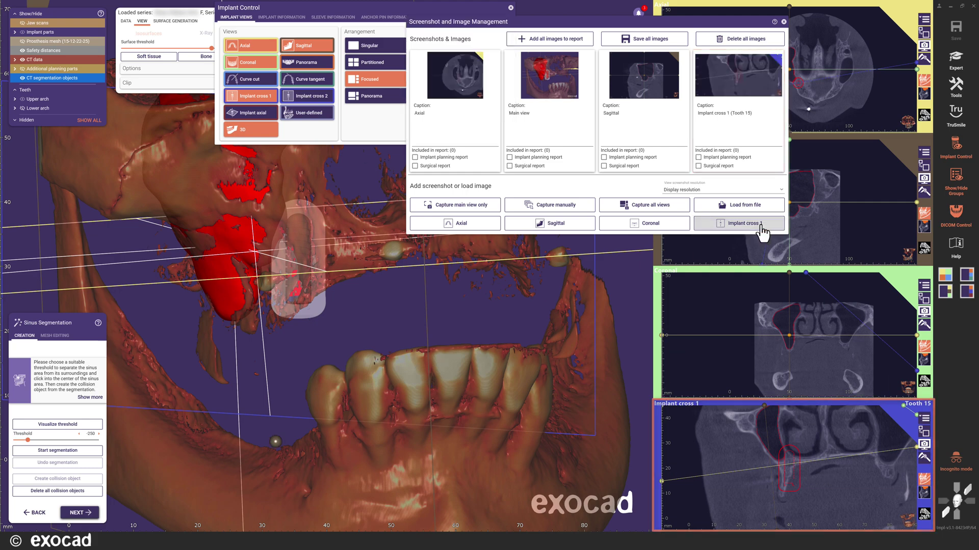
click(888, 411)
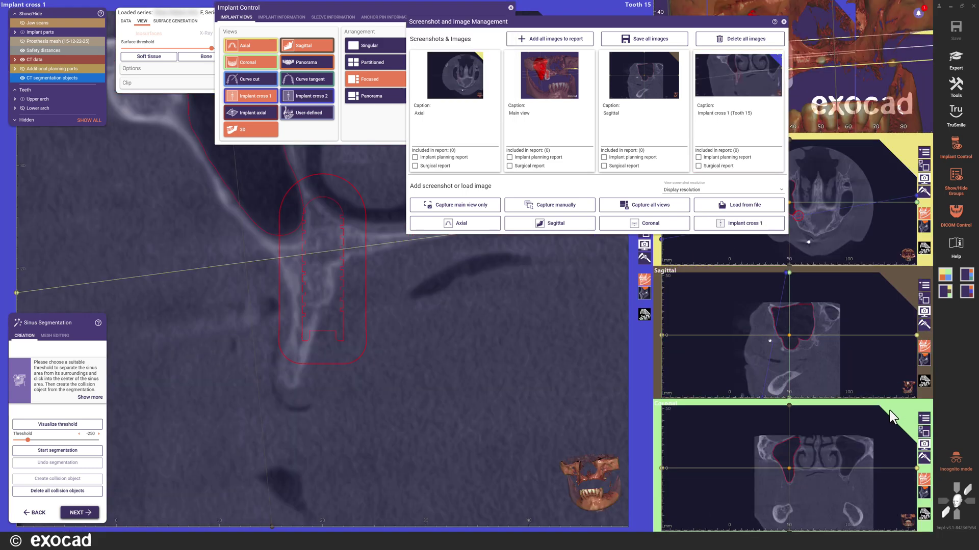
click(555, 205)
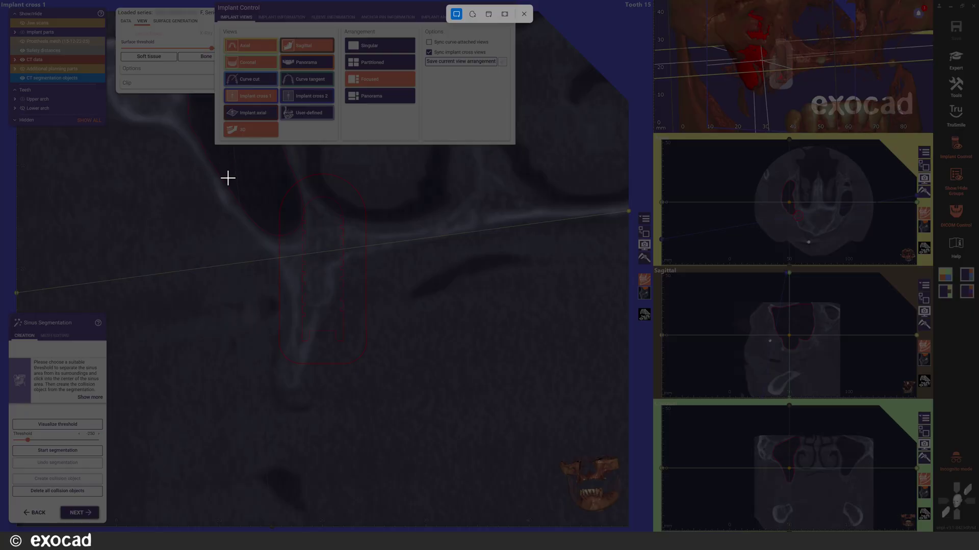
drag(227, 159, 417, 393)
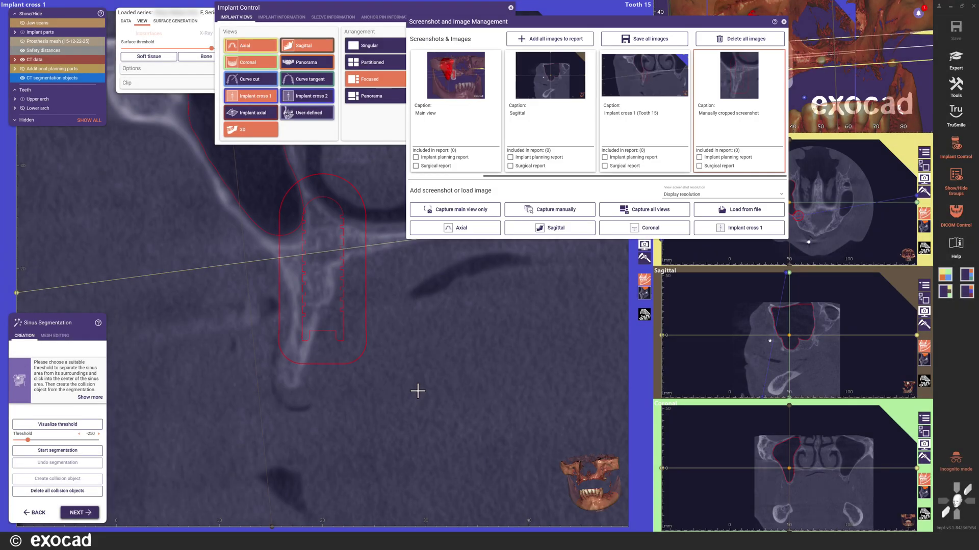
- Edit the manually cropped screenshot in Paint, adding a green upward arrow beside the implant outline, and close Paint
click(747, 97)
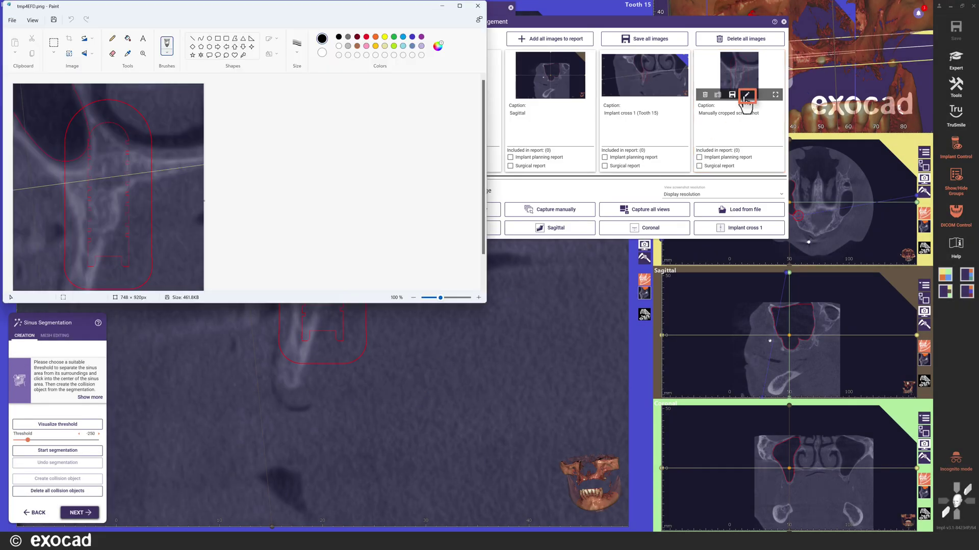
click(234, 47)
mouse_move(64, 250)
mouse_down()
mouse_move(89, 243)
mouse_move(103, 162)
mouse_up()
click(393, 37)
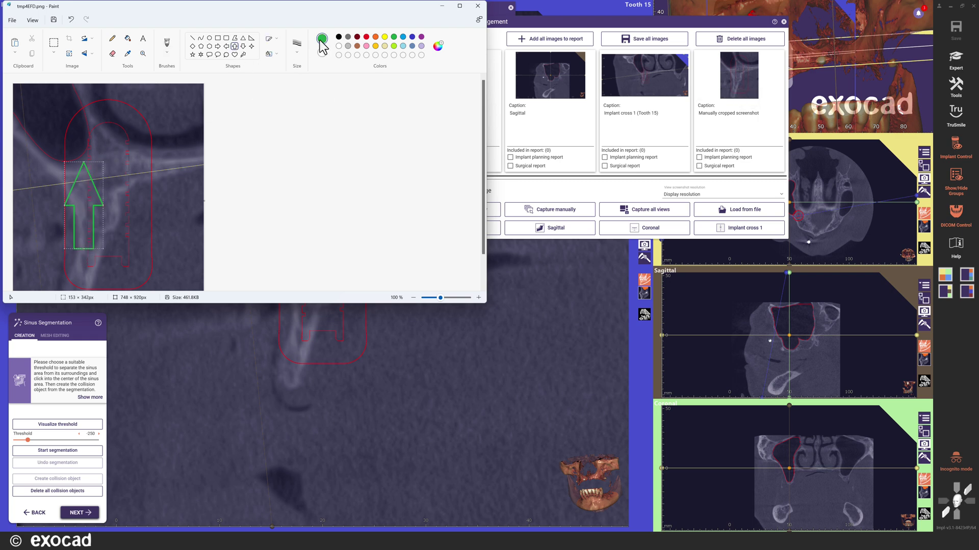
click(478, 6)
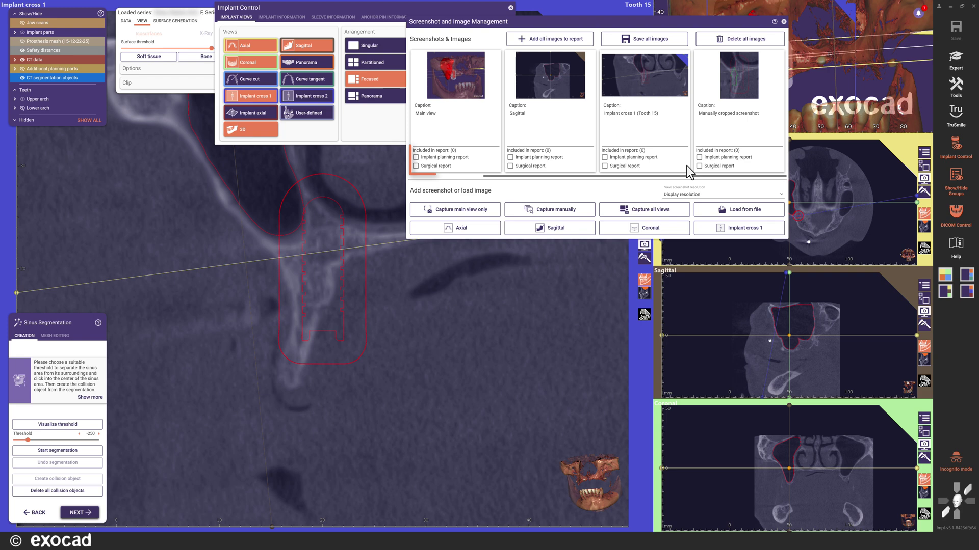
- Assign the captured images to the reports and load tooth image.png, including it in both the implant planning and surgical reports
click(699, 166)
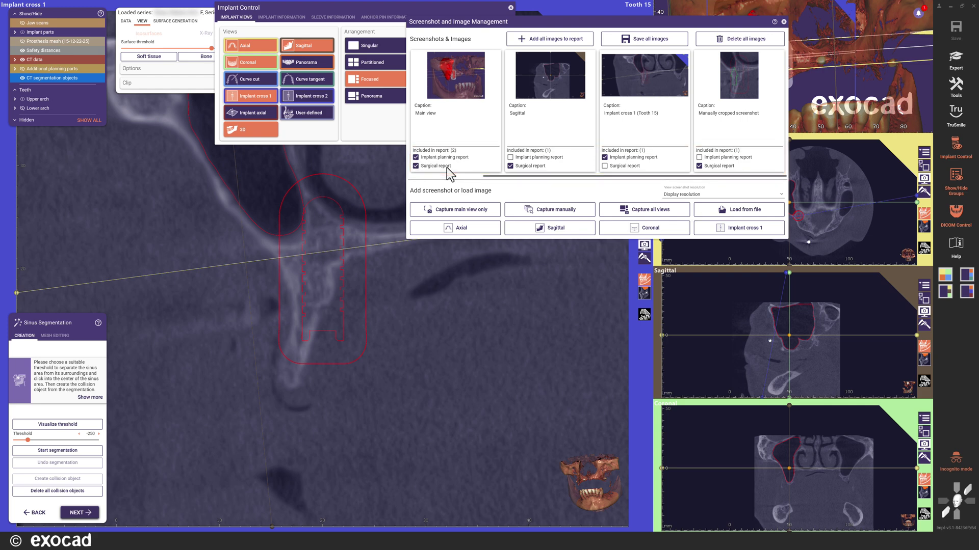
click(701, 210)
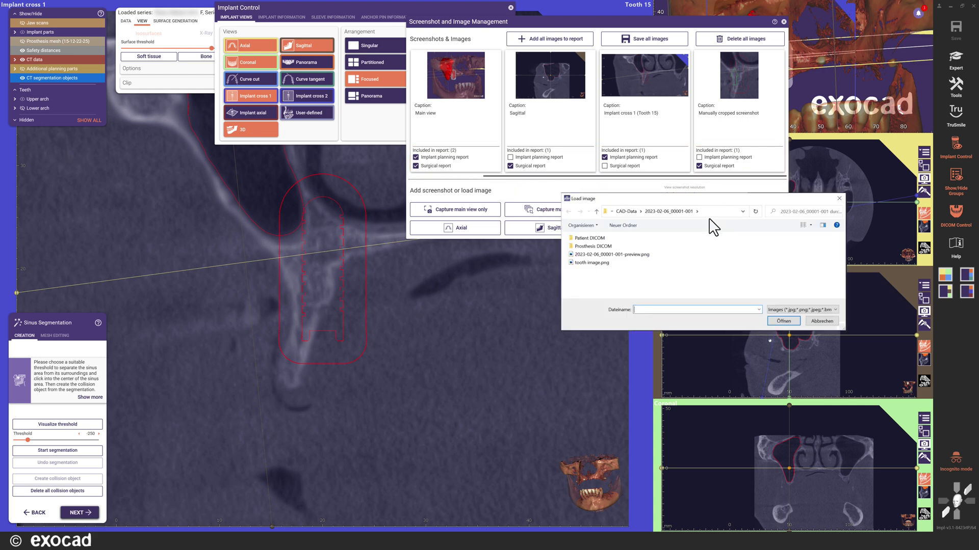
double_click(598, 262)
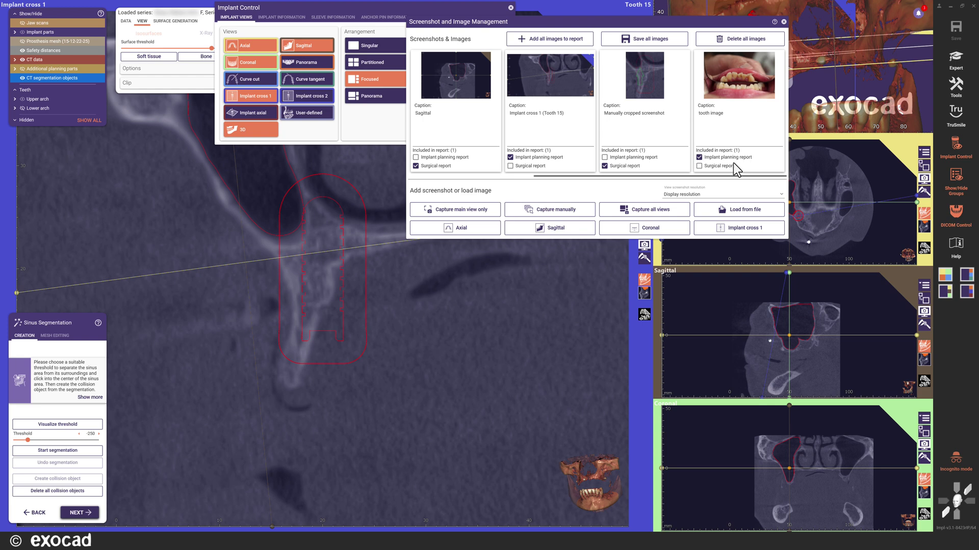
click(733, 164)
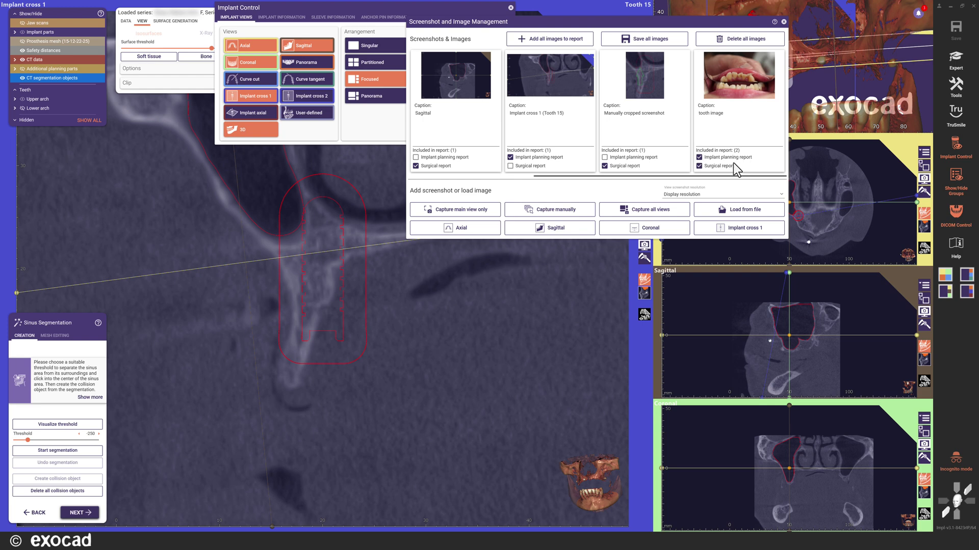
- Close the image management and Implant Control windows and leave sinus segmentation, accepting the collision with invasive parts
click(784, 21)
click(510, 8)
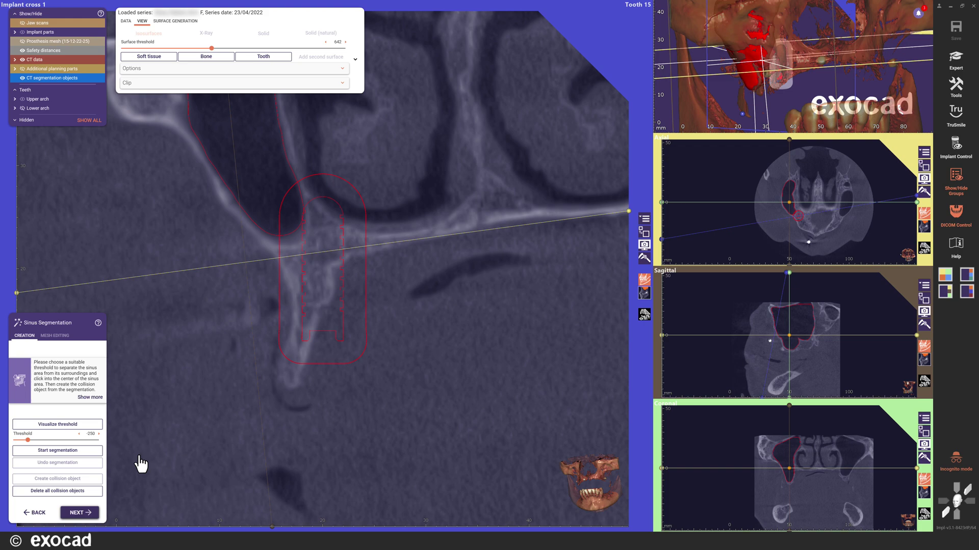
click(85, 514)
click(448, 281)
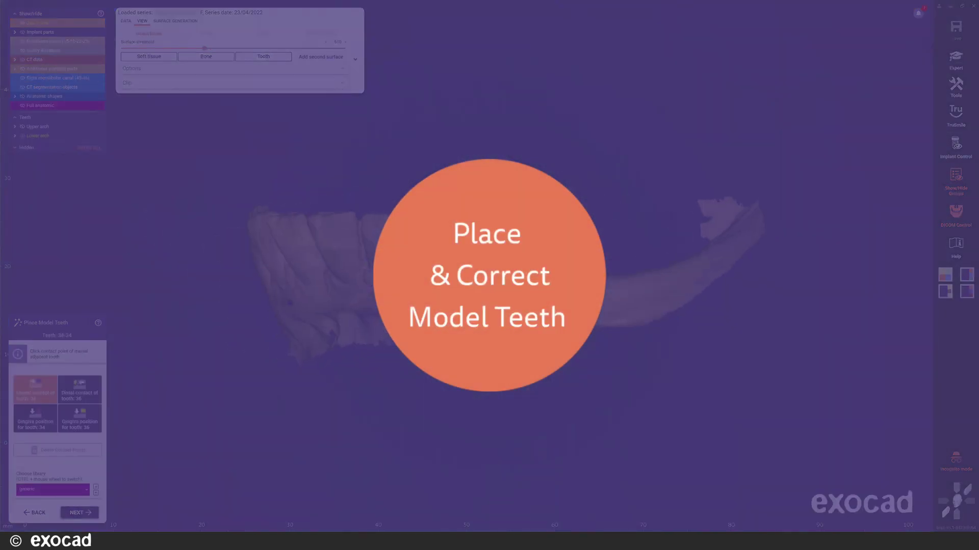
- Place generic model teeth 34 to 36, setting the contact on the tooth mesial to 34 and the gingiva position for tooth 36
click(461, 290)
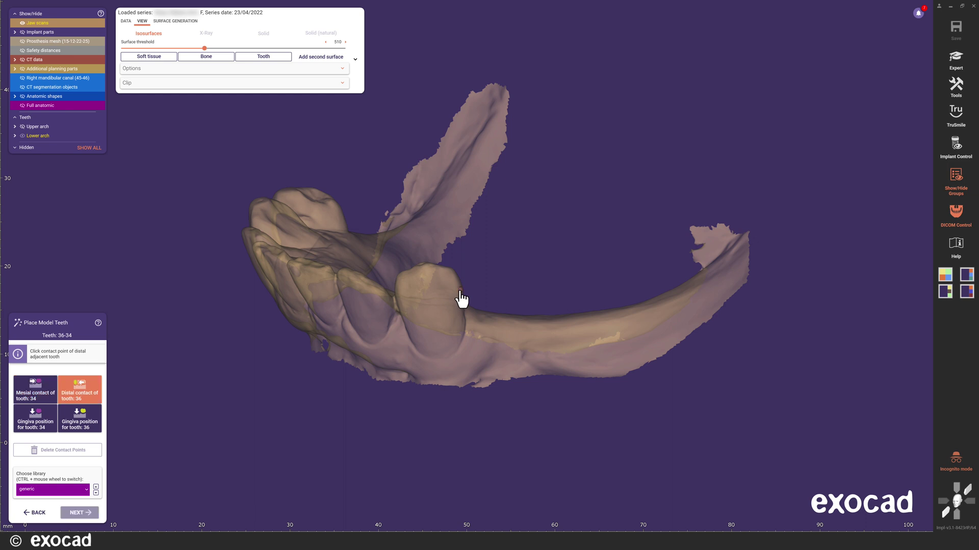
click(447, 301)
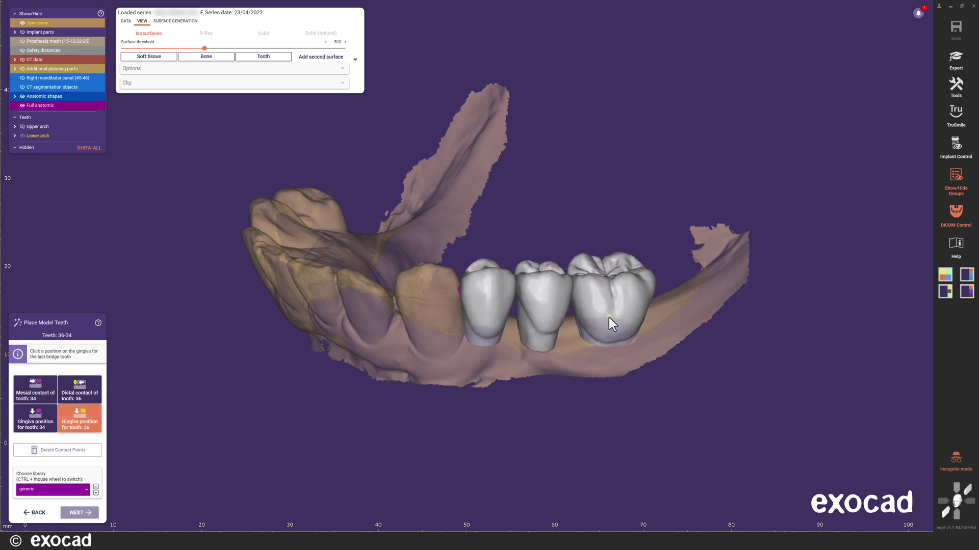
click(609, 317)
right_drag(575, 349, 561, 359)
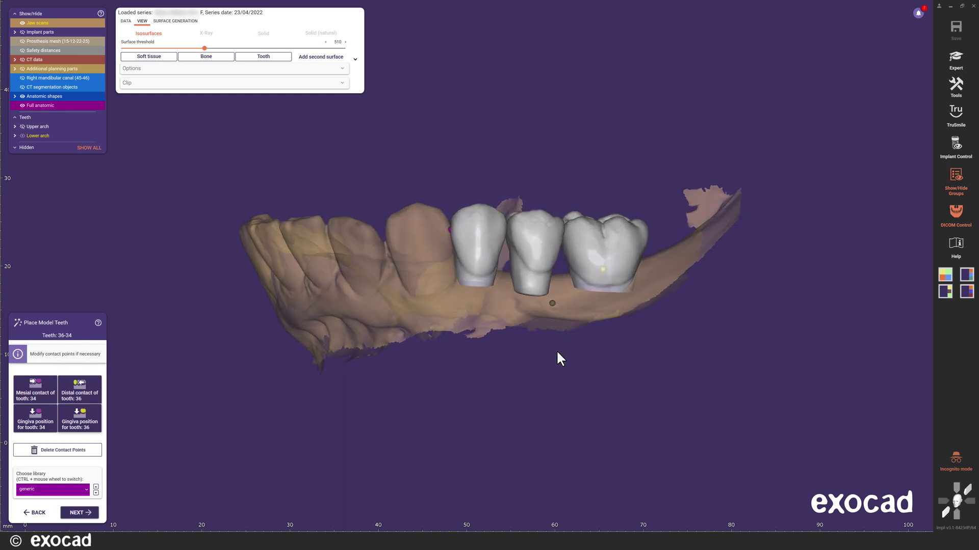
click(102, 511)
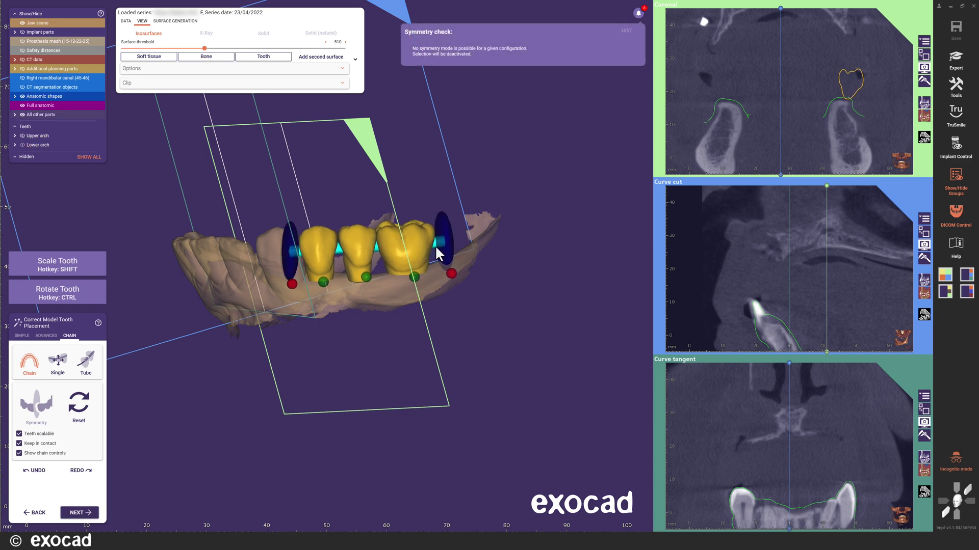
- Shift the posterior morphology of the model teeth slightly towards Pointed in the advanced placement correction and finish the correction
click(45, 335)
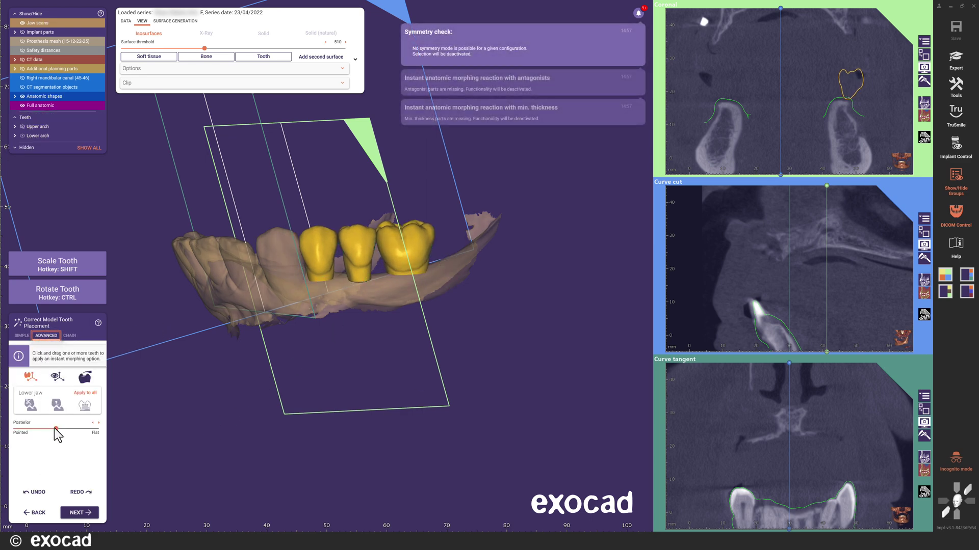
drag(54, 429, 49, 431)
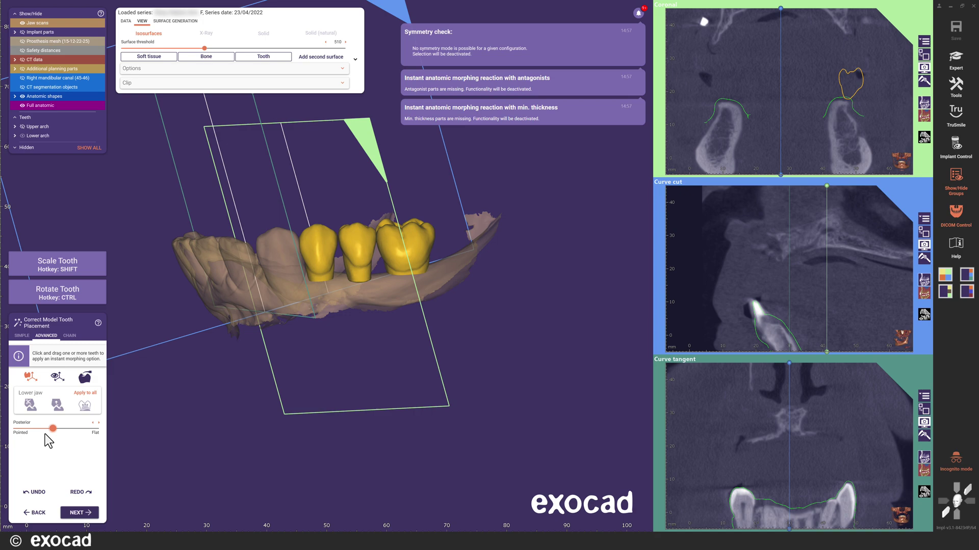
click(83, 514)
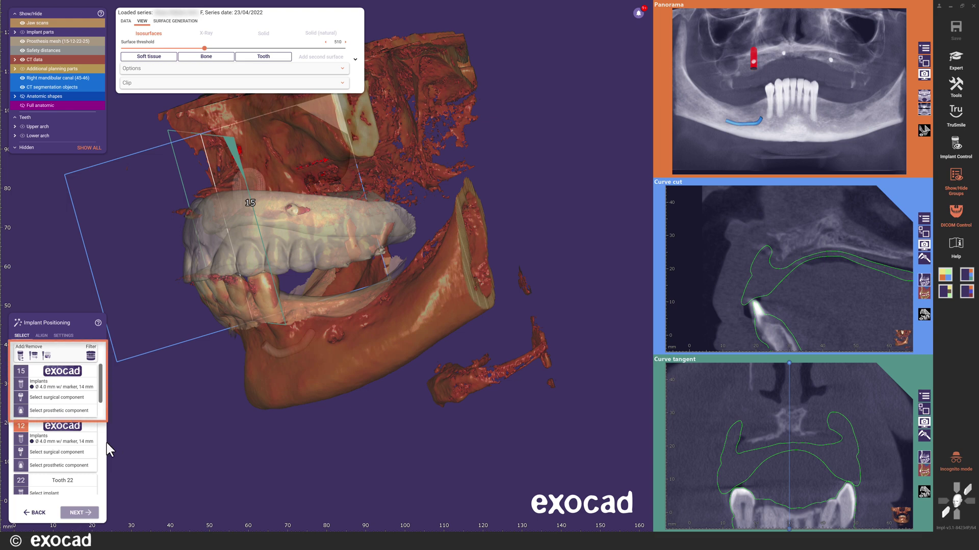
- Bring up the surgical components for tooth 15 and filter the systems to Sleeves and Favorites
mouse_move(92, 385)
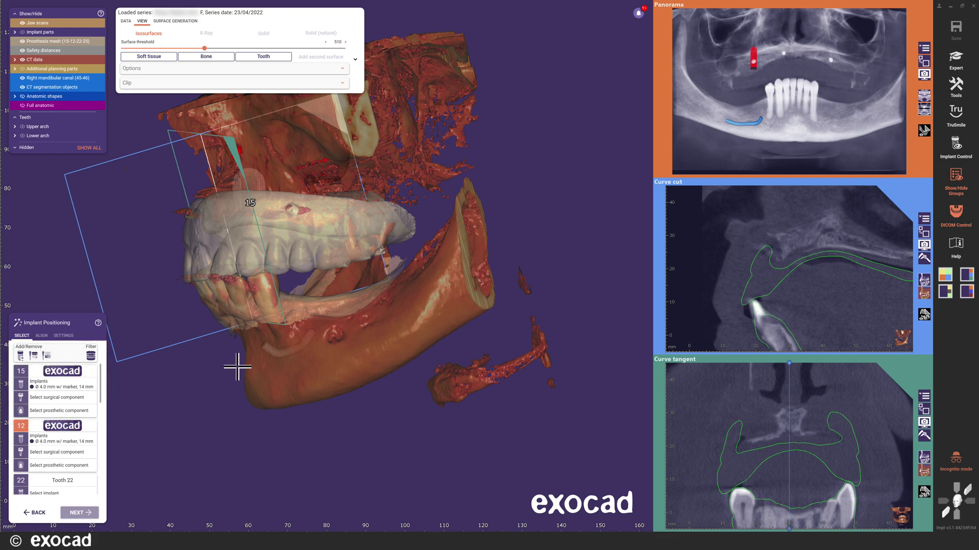
right_drag(236, 367, 304, 403)
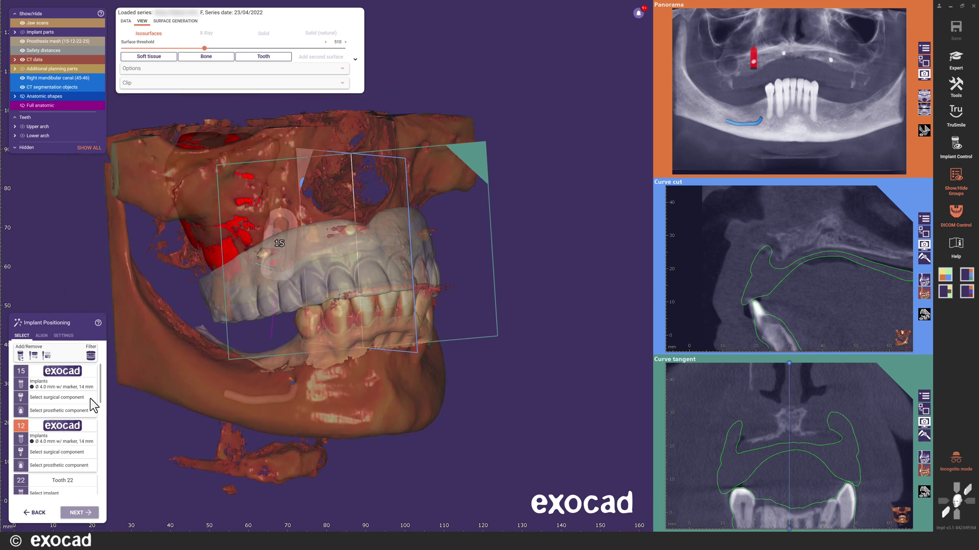
click(62, 397)
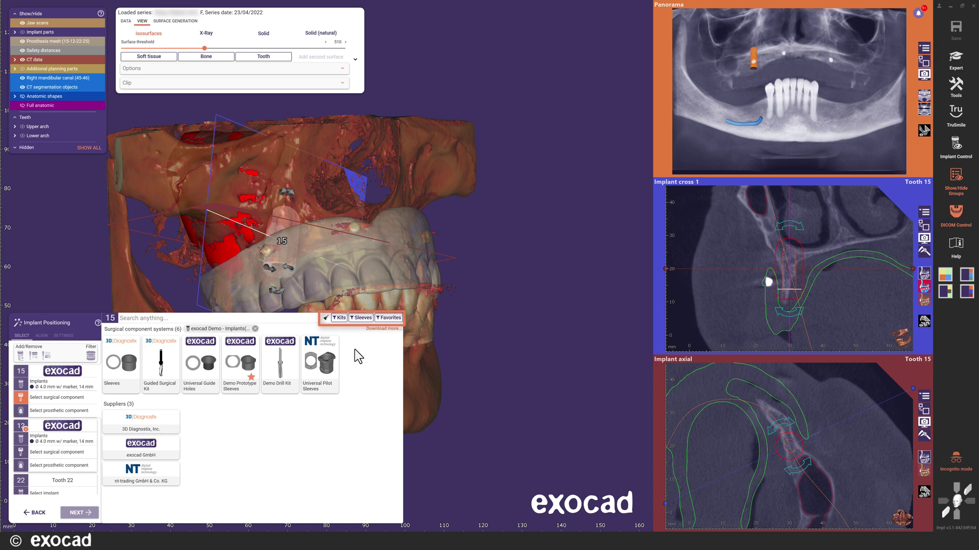
click(361, 318)
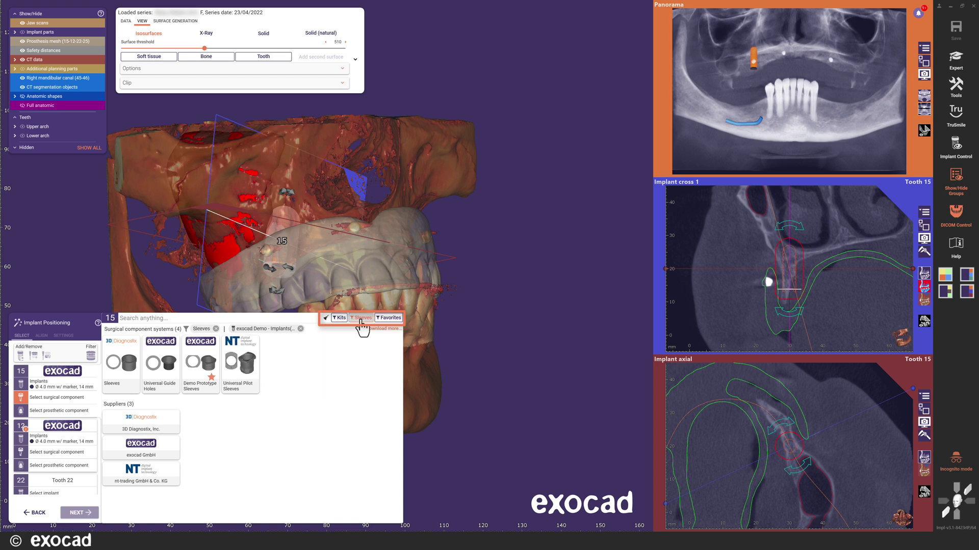
click(339, 318)
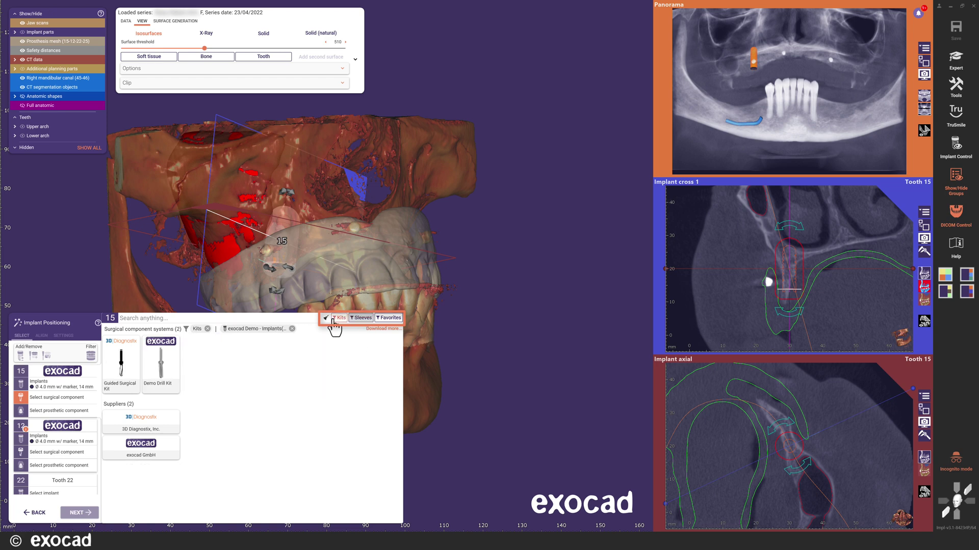
click(361, 318)
click(389, 318)
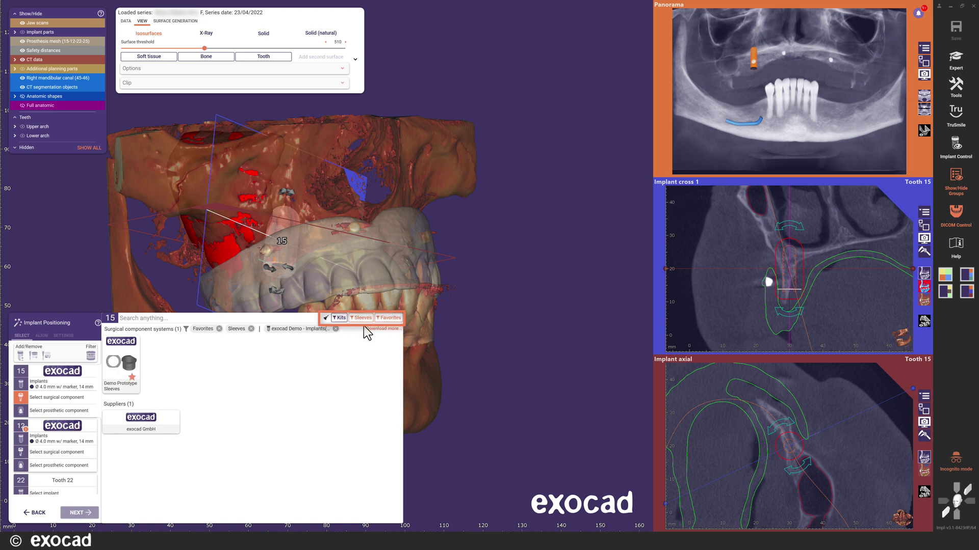
- Assign Demo Prototype Sleeves with the Fully Guided Demo sleeve Ø 4.5 mm and a 4 mm Stock Abutment to tooth 15, and confirm
click(116, 365)
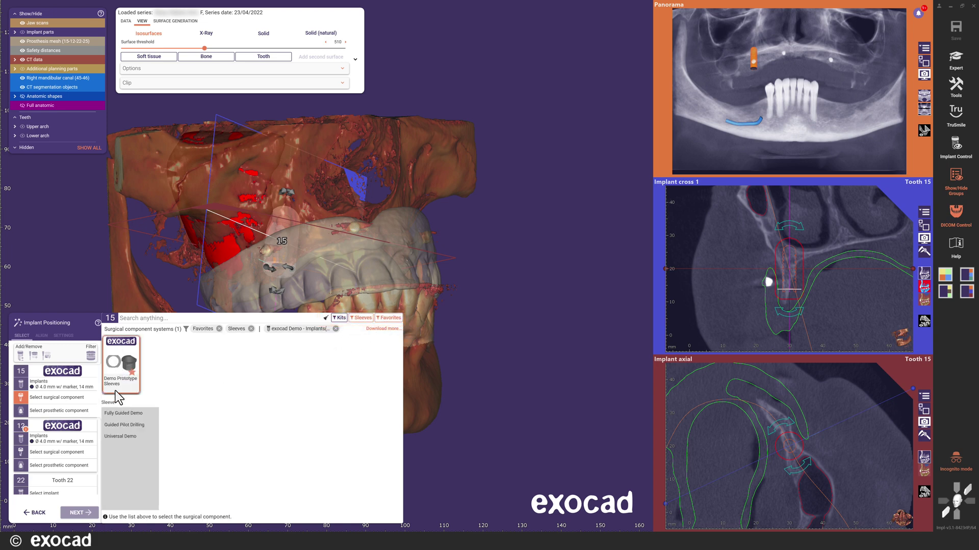
click(129, 415)
click(207, 416)
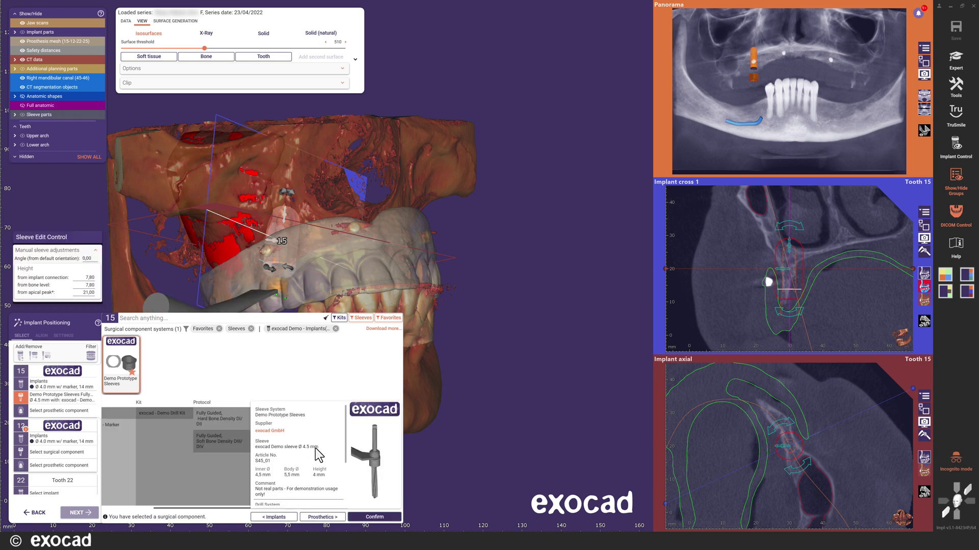
click(320, 517)
click(125, 366)
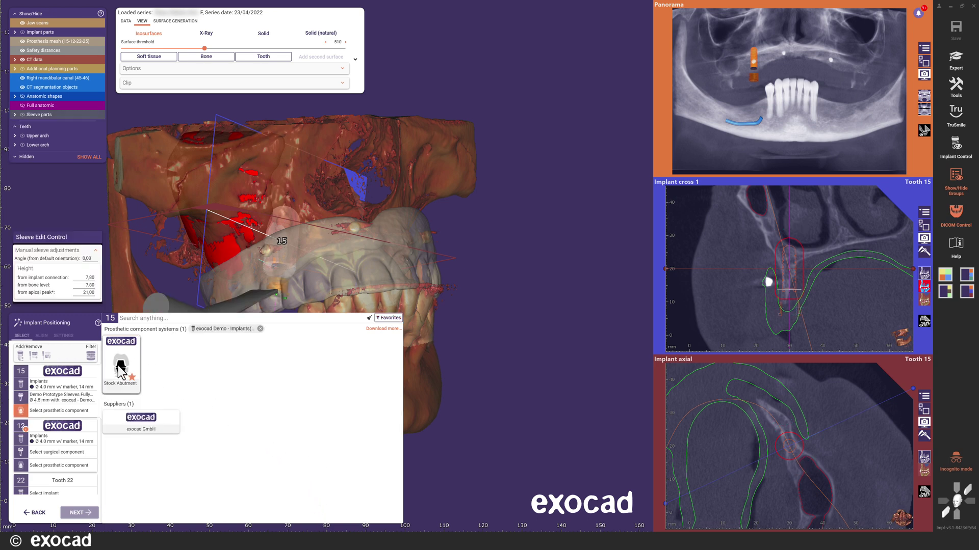
click(153, 405)
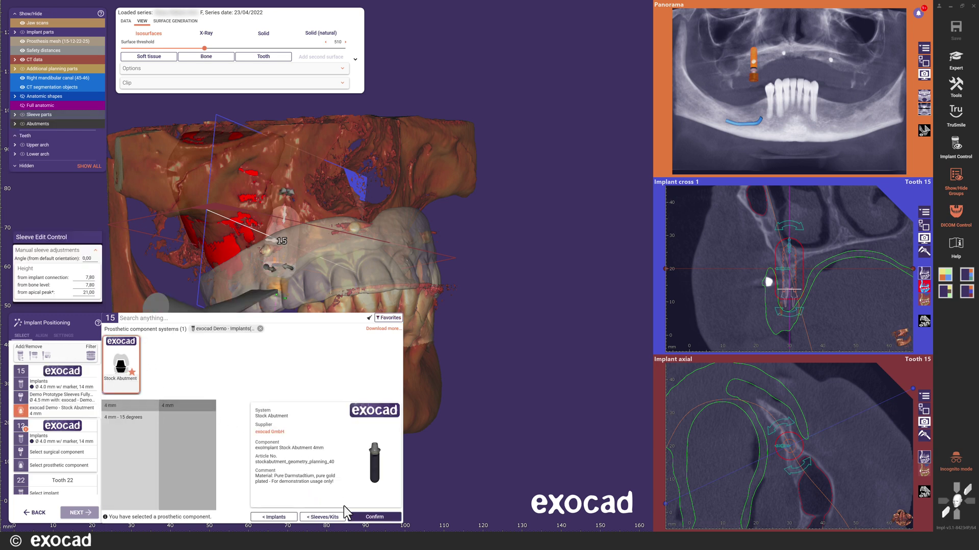
click(375, 517)
- Enlarge the Implant cross 1 view, resize the tooth 15 implant to Ø 3.3 mm and 12 mm length, and shift it slightly within the bone
click(923, 223)
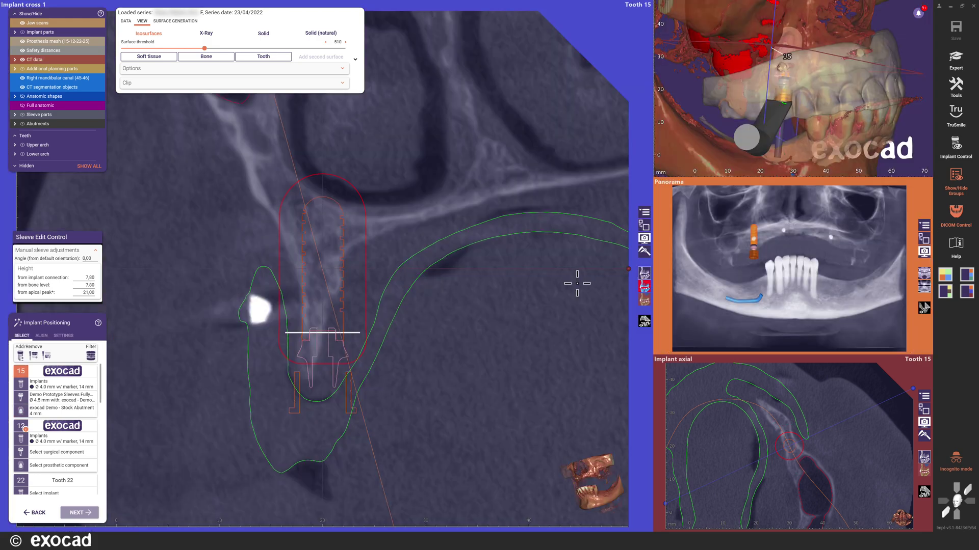
mouse_move(336, 305)
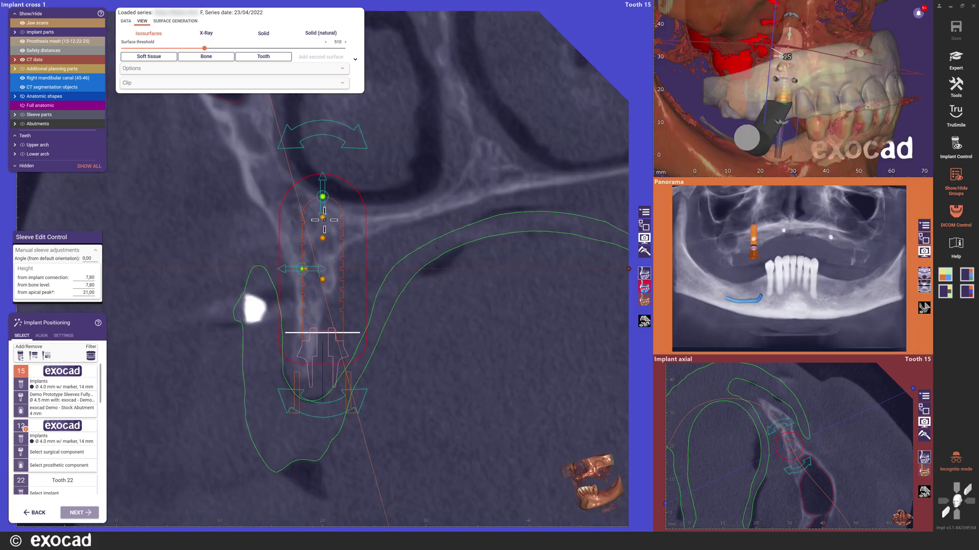
click(581, 269)
mouse_move(360, 194)
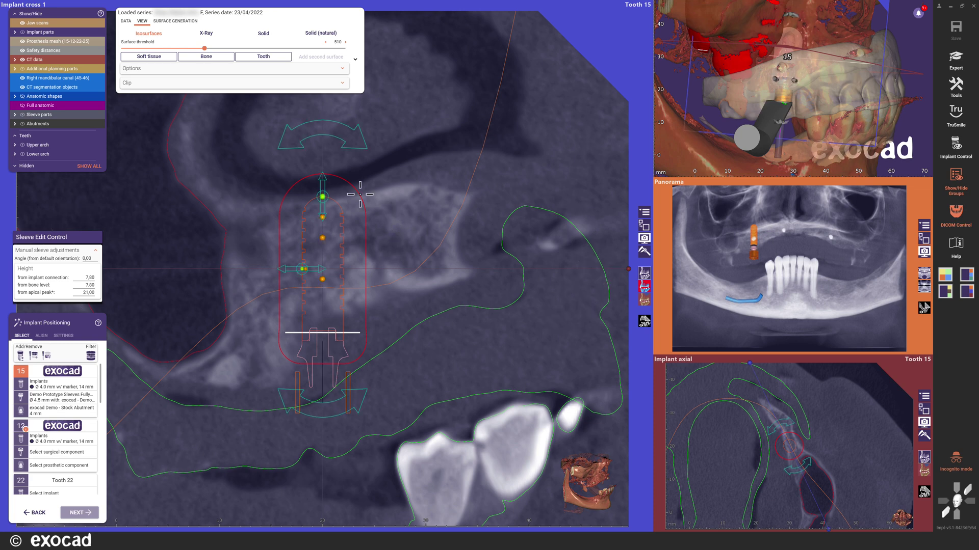
drag(323, 197, 323, 216)
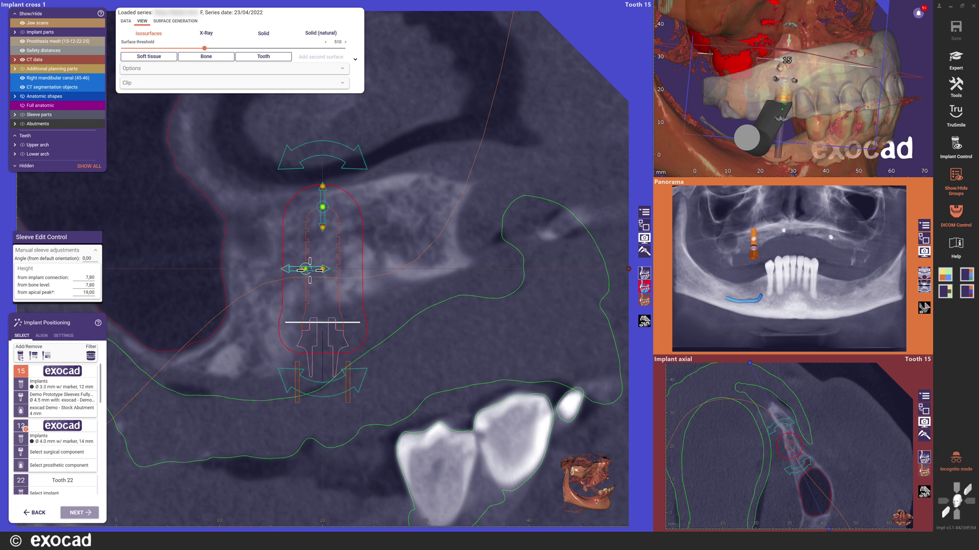
scroll(299, 268, down, 1)
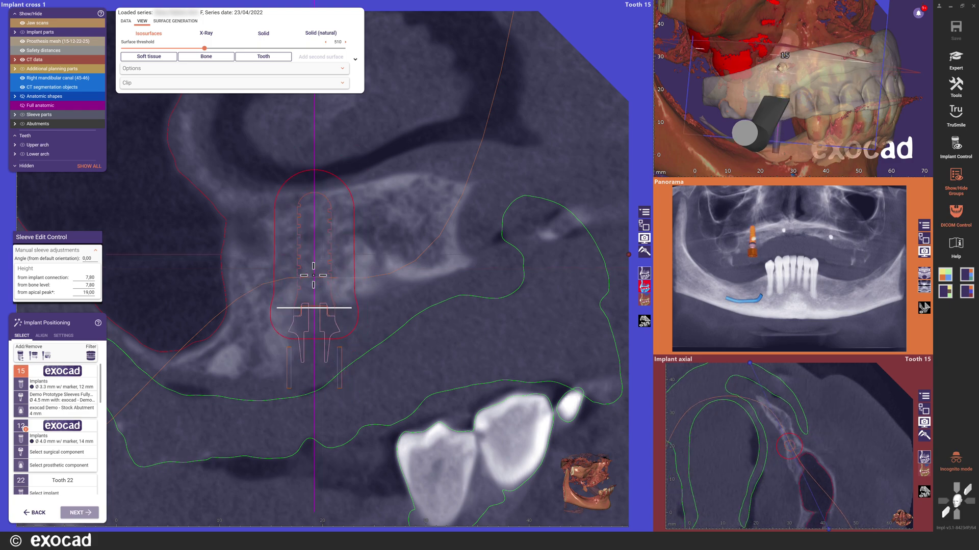
- Return to the large 3D view and set the tooth 15 sleeve height to 9.80 mm from the implant connection
click(590, 262)
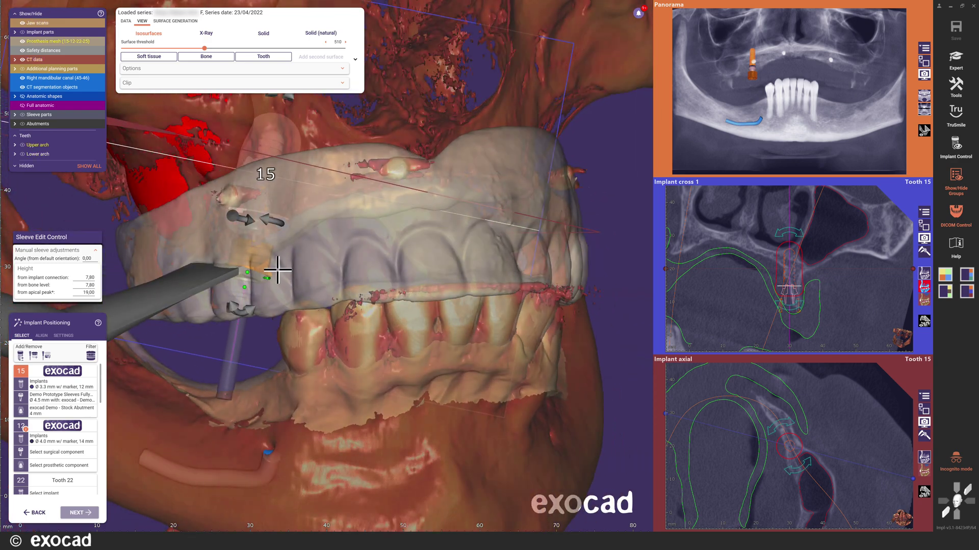
mouse_move(258, 257)
drag(255, 268, 251, 261)
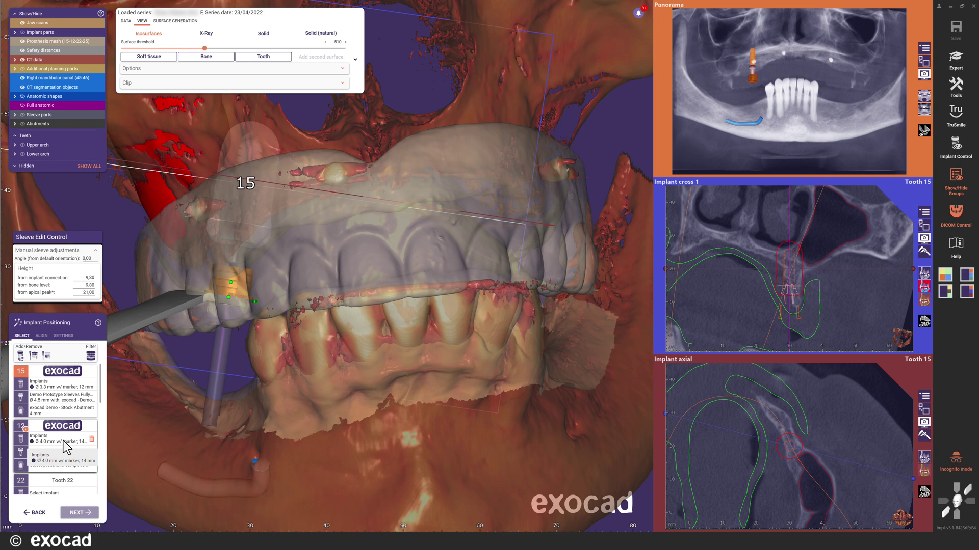
- Remove the tooth 12 implant and clear the stock abutment and sleeve compatibility filters from its implant selection
click(92, 439)
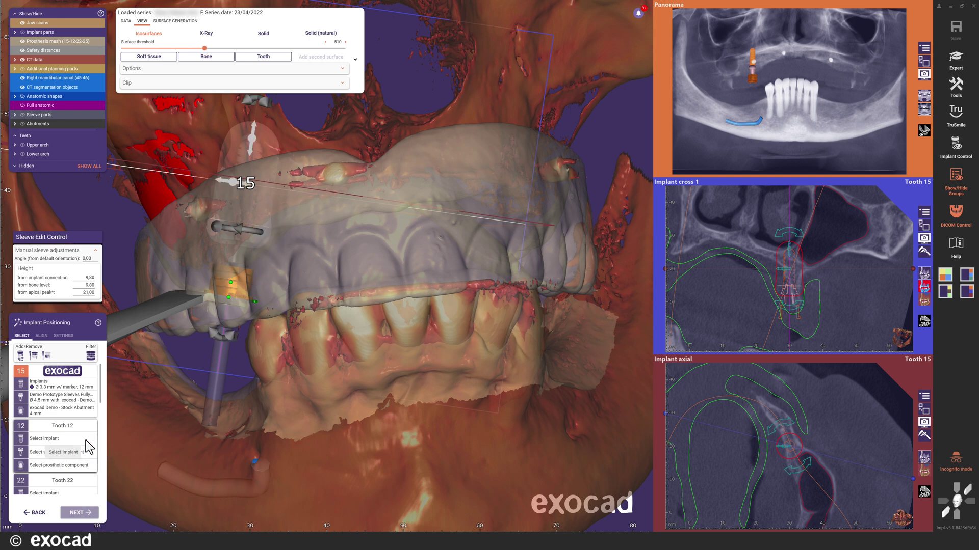
click(61, 441)
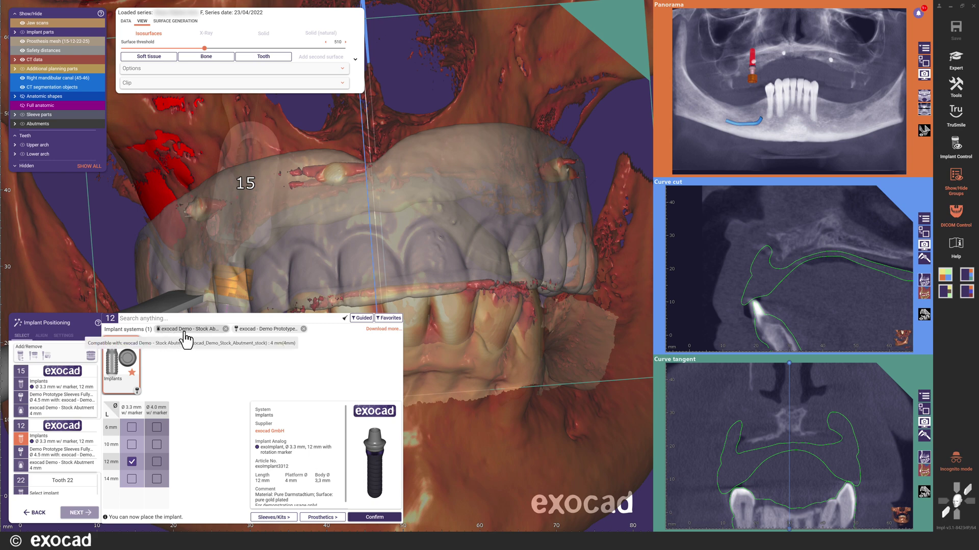
click(226, 330)
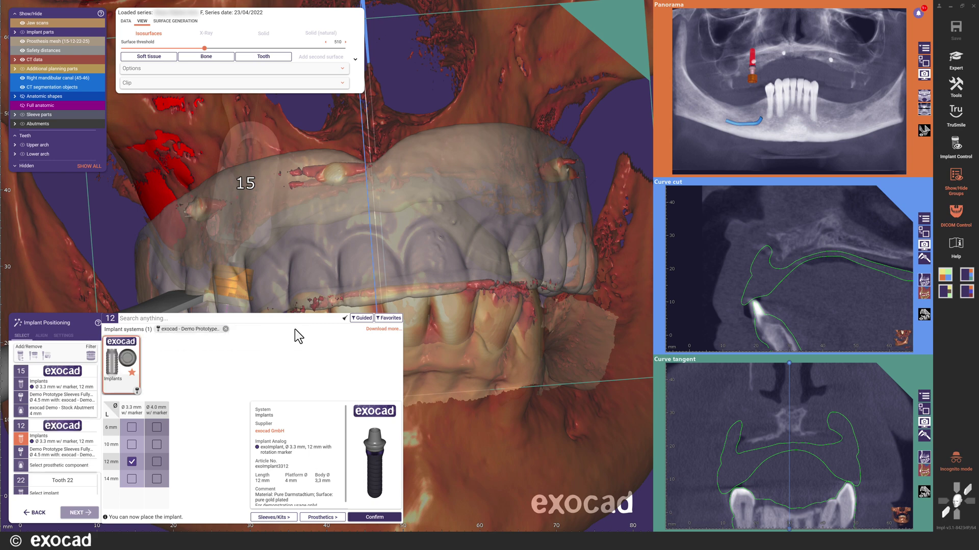
click(225, 330)
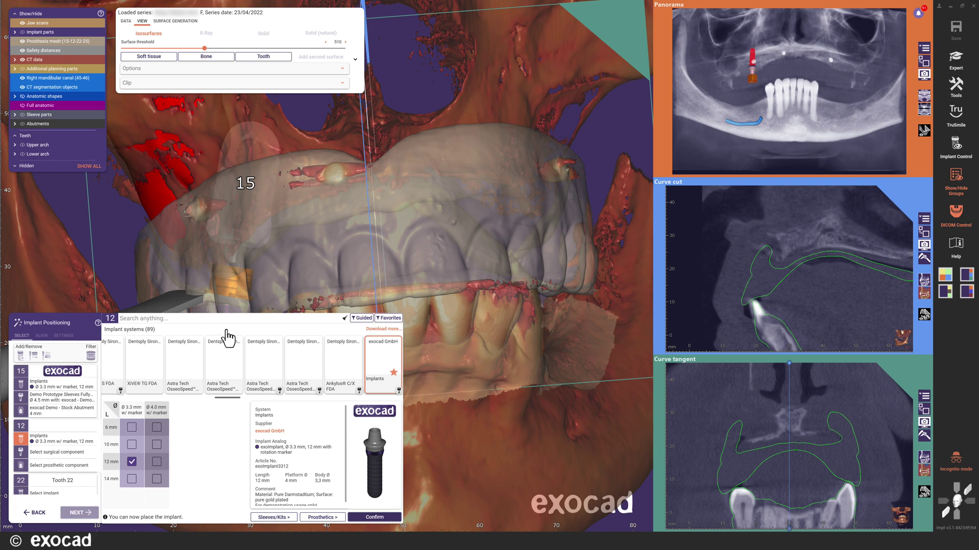
click(62, 435)
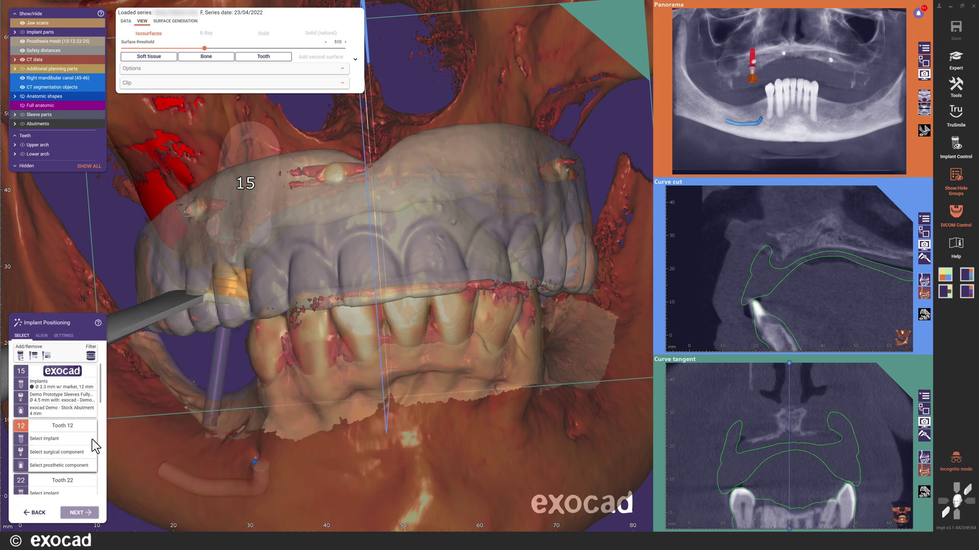
- Filter the tooth 12 implant systems to Guided and Favorites and select the exocad implant with marker, Ø 4.0 mm and 10 mm long
click(53, 440)
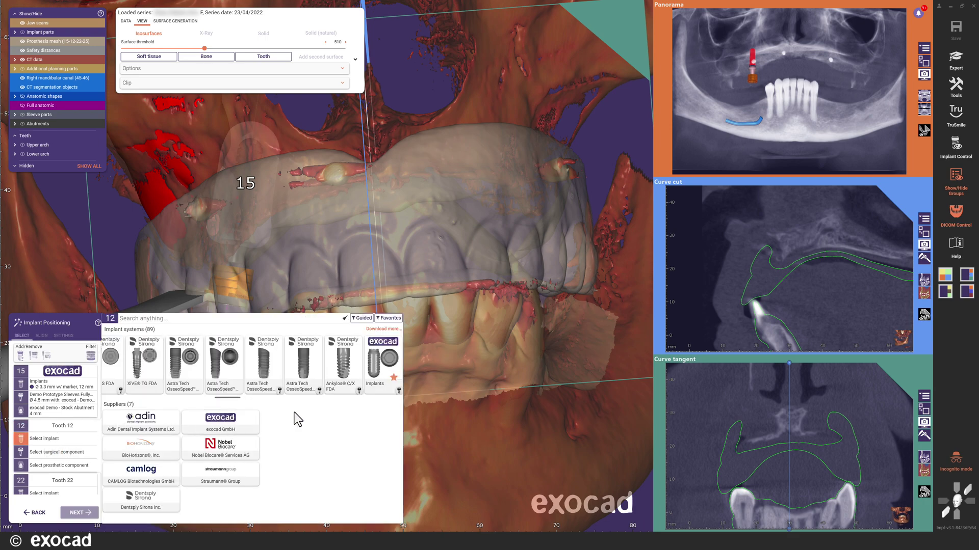
click(362, 319)
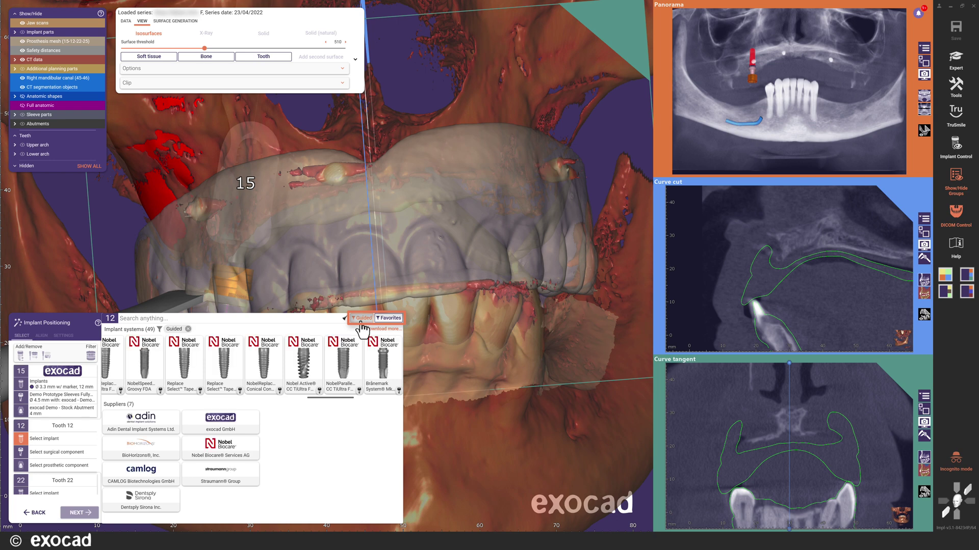
drag(314, 398, 273, 406)
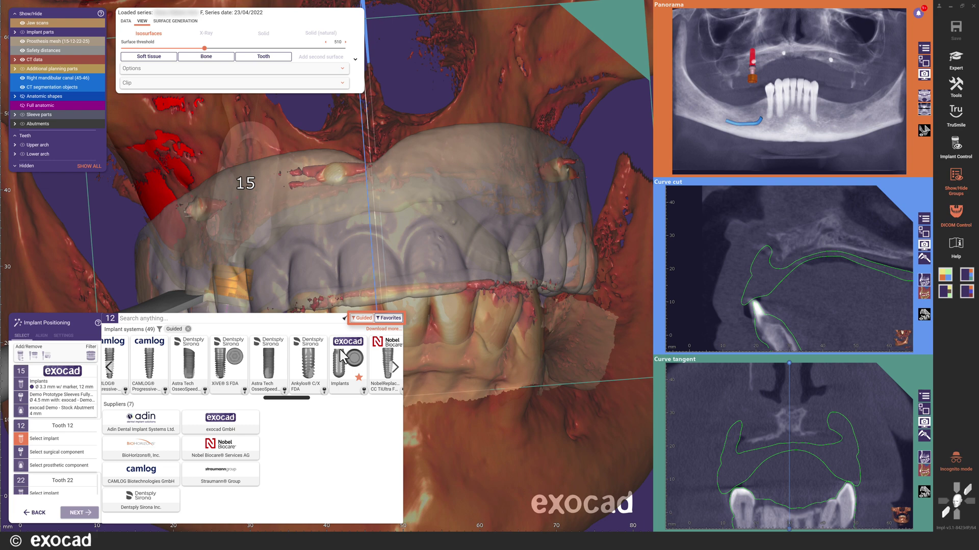
click(387, 318)
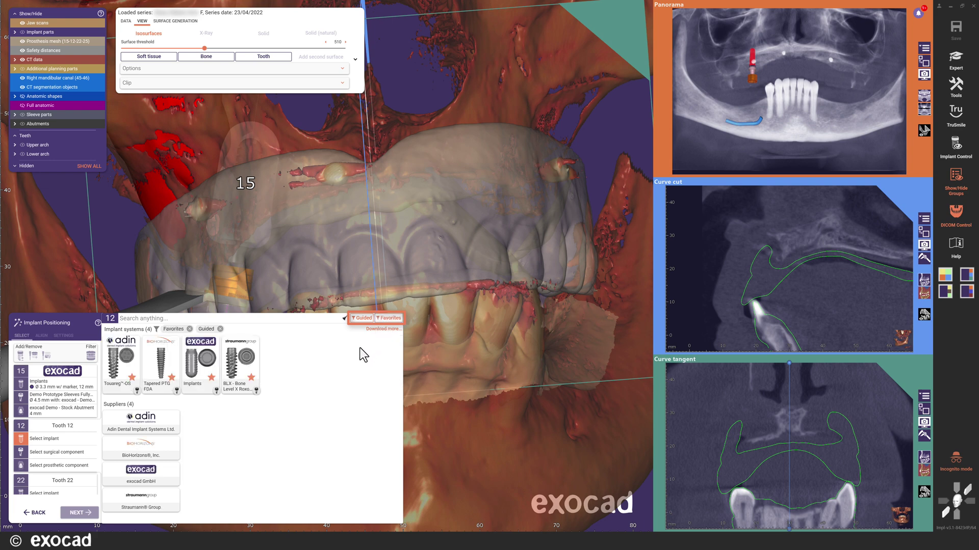
click(195, 375)
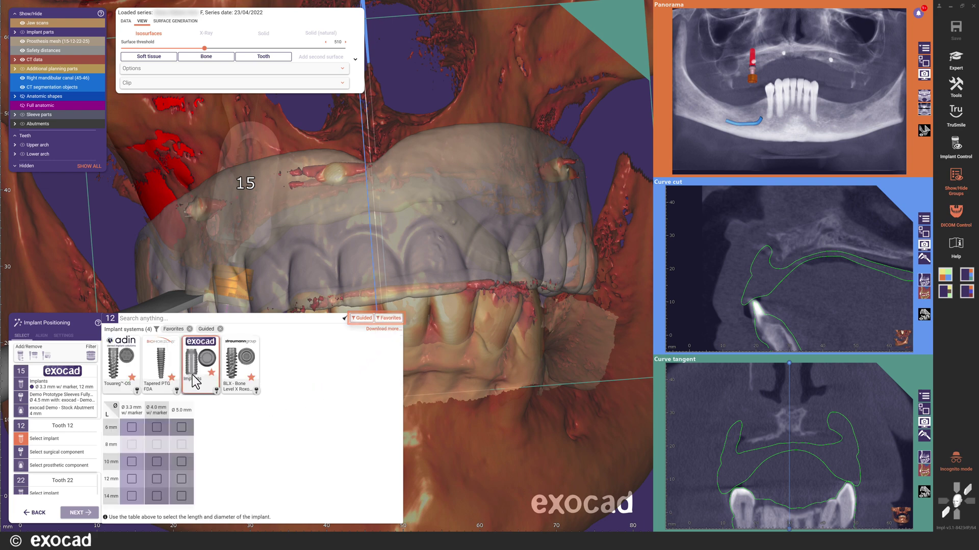
click(157, 462)
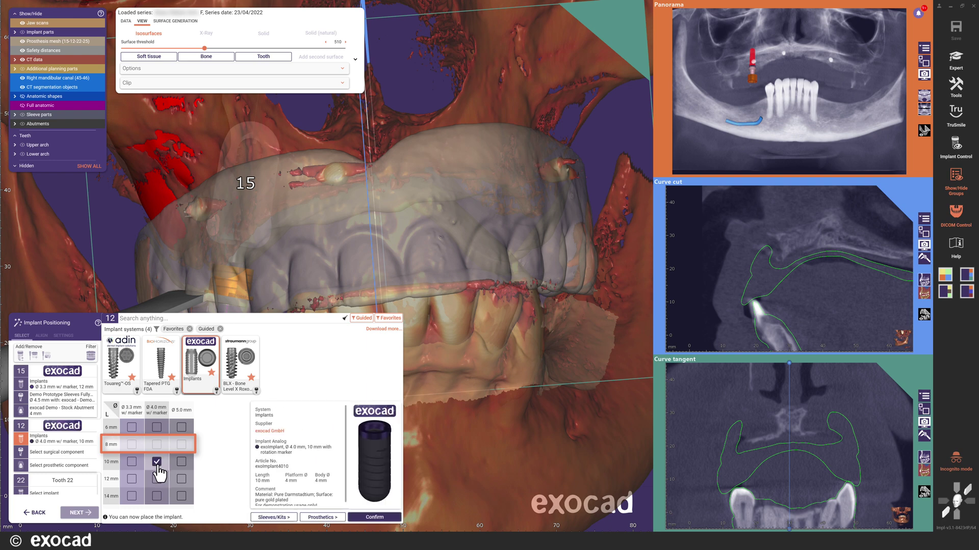
- Assign Demo Prototype Sleeves and a 4 mm Stock Abutment to tooth 12 and confirm the selection
click(275, 517)
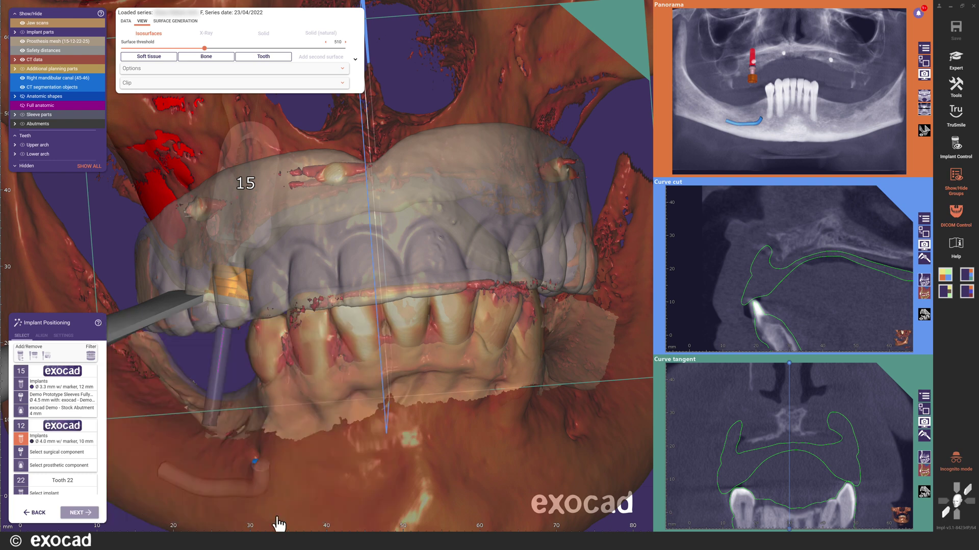
click(131, 371)
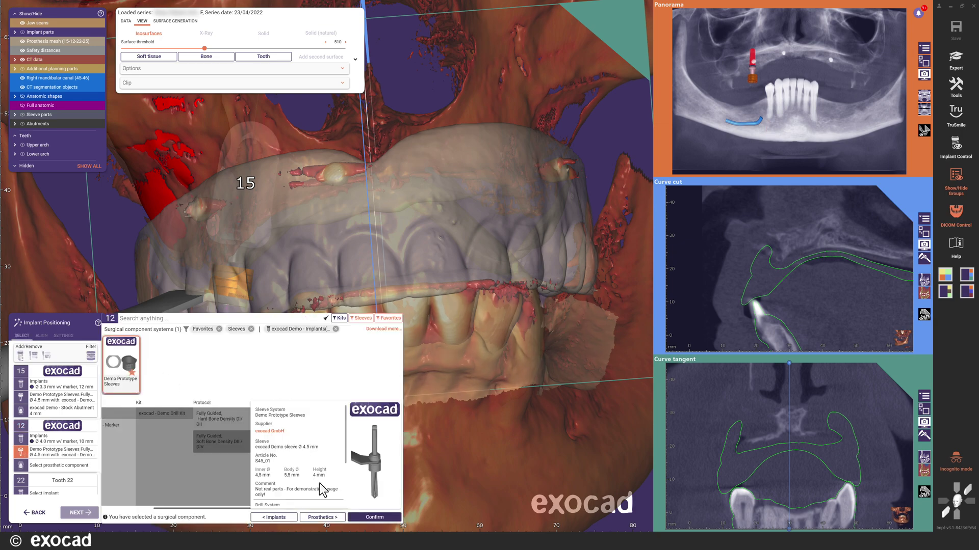
click(322, 517)
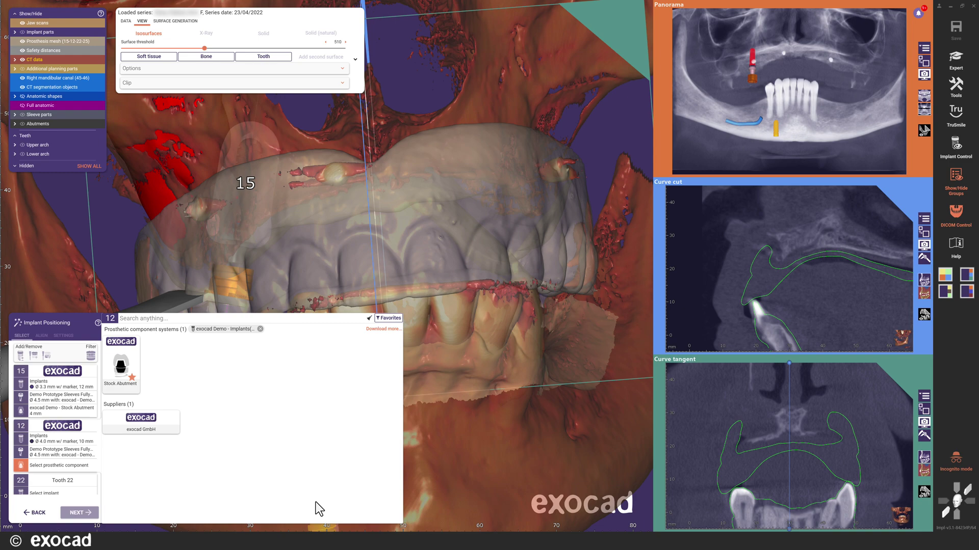
click(126, 371)
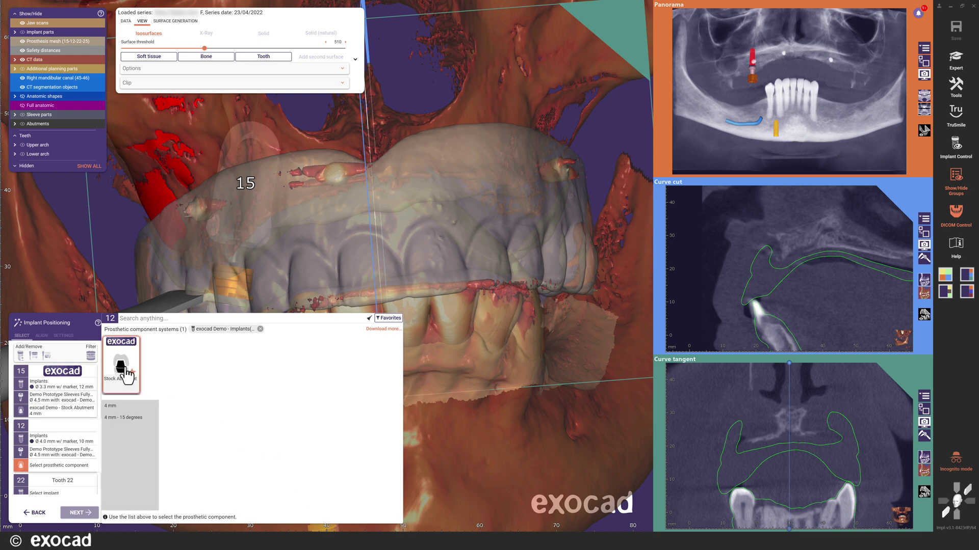
click(121, 408)
click(374, 517)
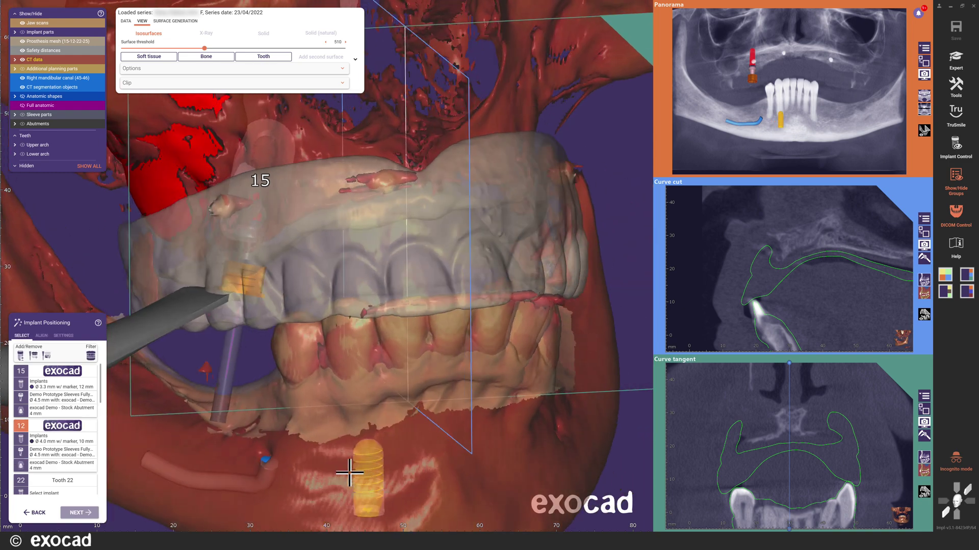
- Place the implant at tooth 12 in the upper jaw and resize it to Ø 3.3 mm and 6 mm length in the enlarged cross view
drag(349, 473, 400, 148)
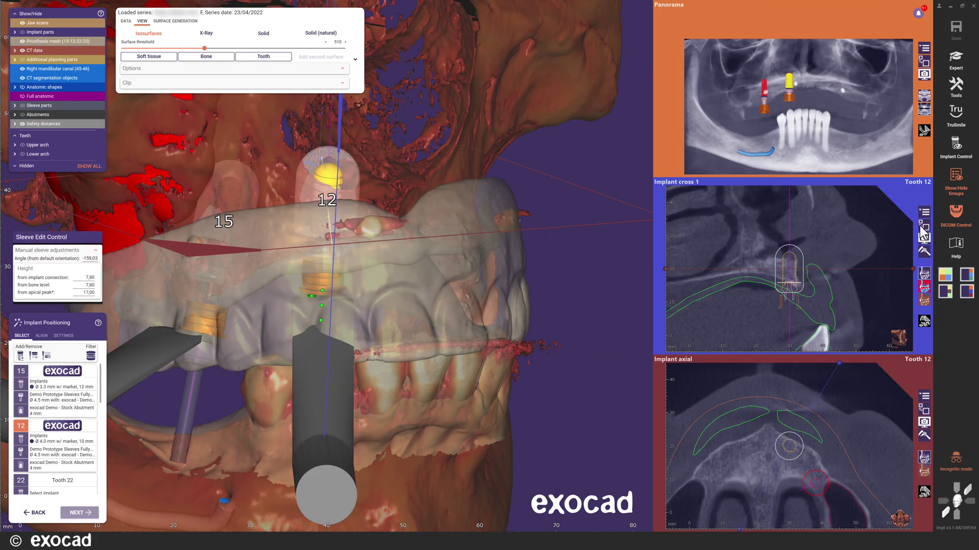
double_click(730, 234)
drag(339, 186, 335, 301)
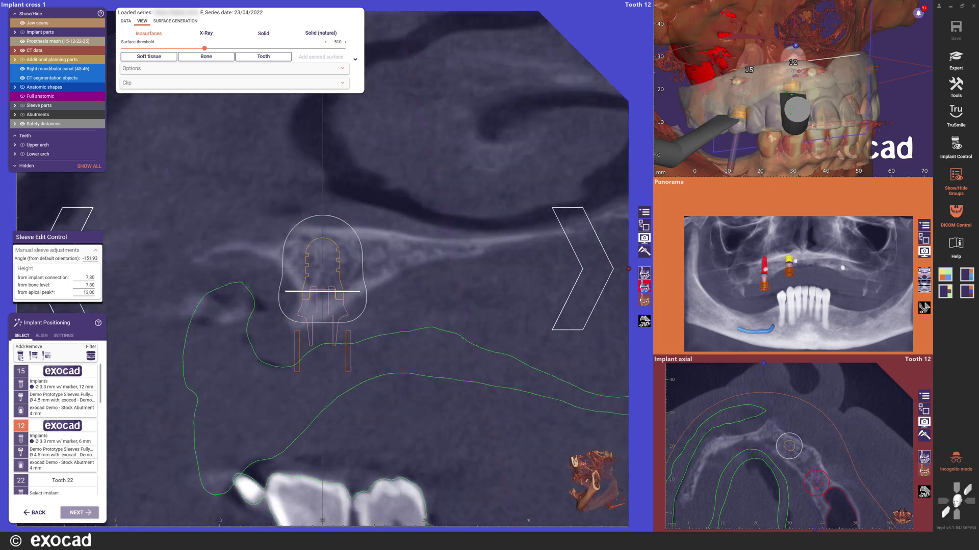
- Add an upper-jaw anchor pin using the exocad Demo Fixation Pin, Ø 2.0 mm and 25.0 mm long, and confirm the selection
click(645, 226)
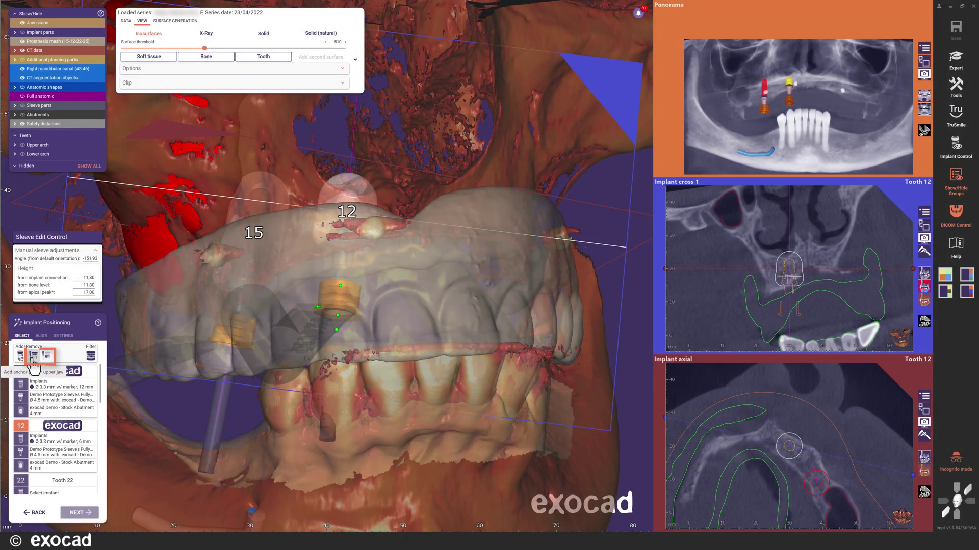
click(33, 358)
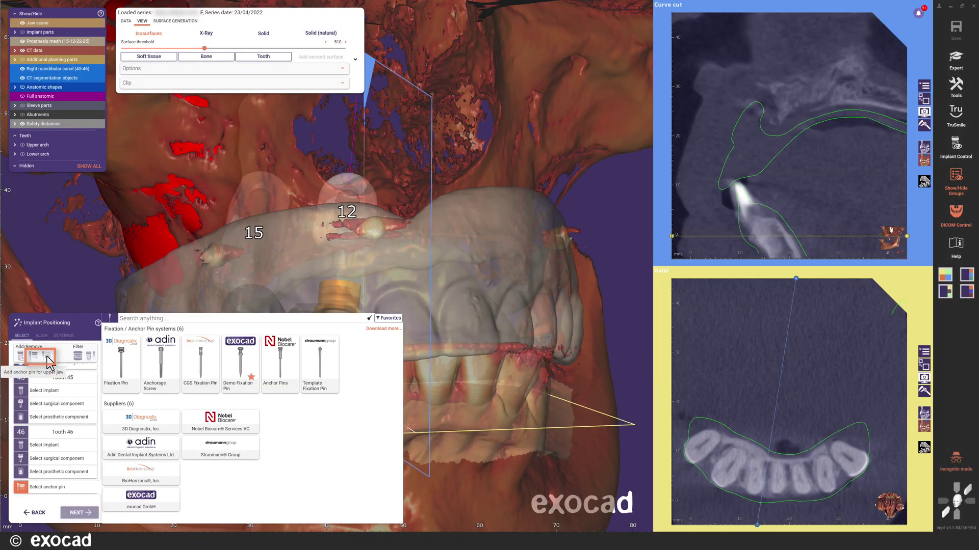
click(237, 362)
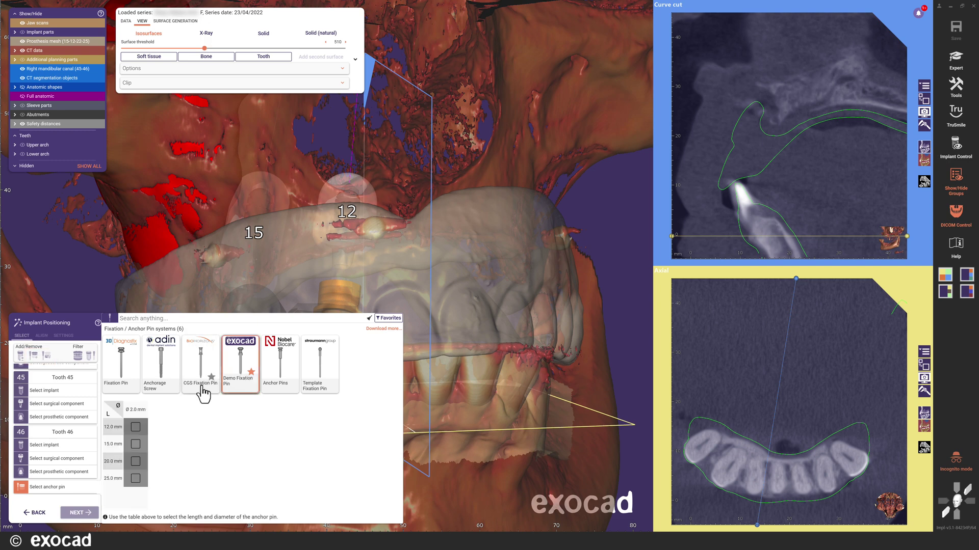
click(135, 478)
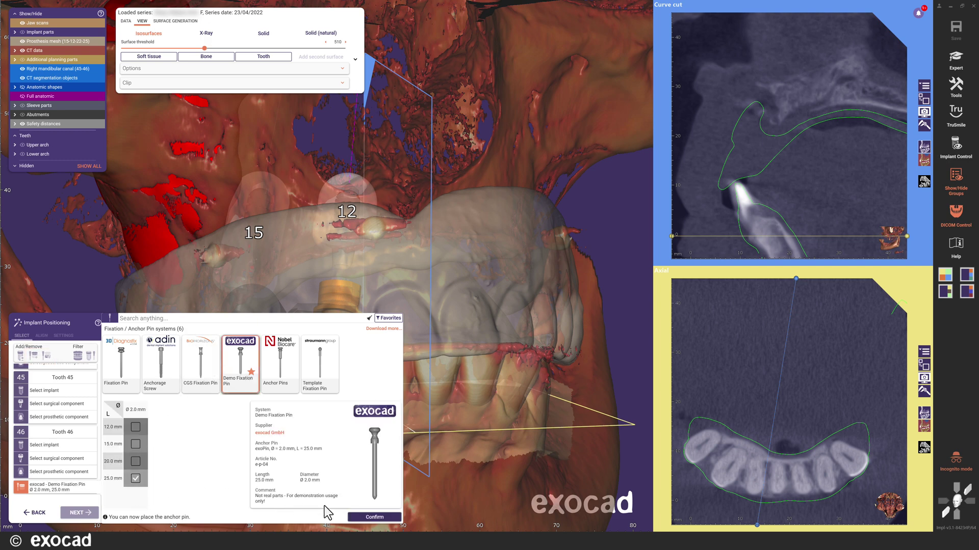
click(370, 518)
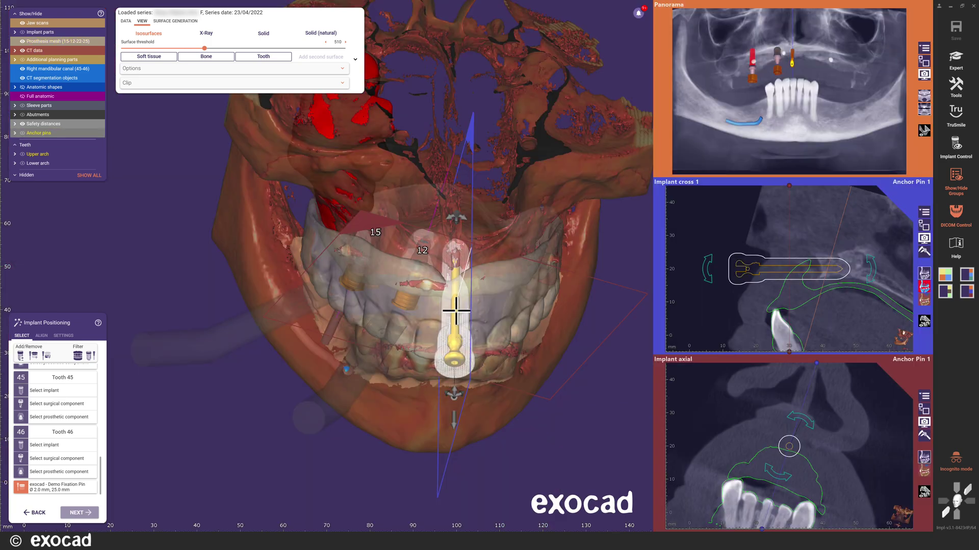
- Place the first anchor pin on the outer side of the upper jaw between teeth 15 and 12 and adjust its position and angle
drag(456, 310, 399, 324)
drag(376, 392, 288, 390)
drag(372, 269, 375, 277)
right_drag(376, 277, 364, 298)
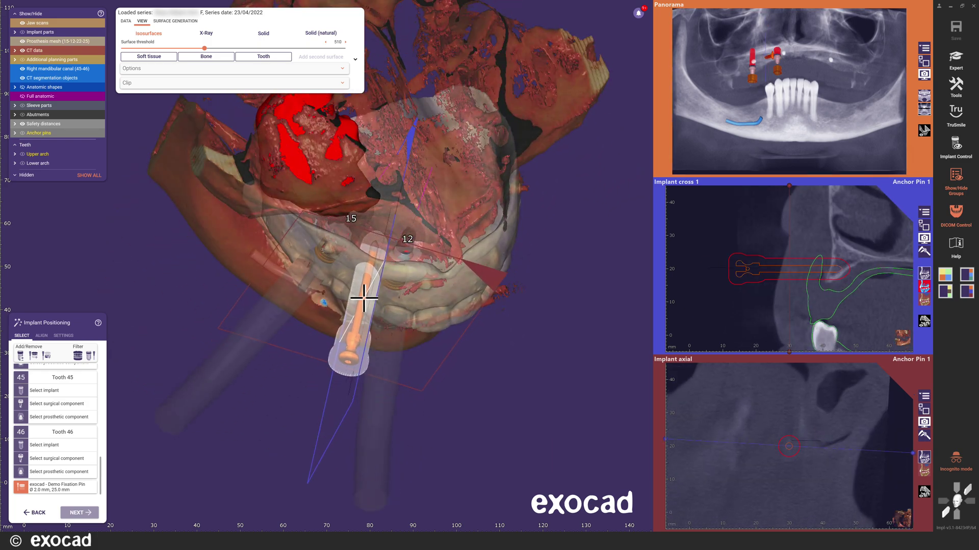
drag(363, 298, 363, 297)
scroll(809, 219, down, 5)
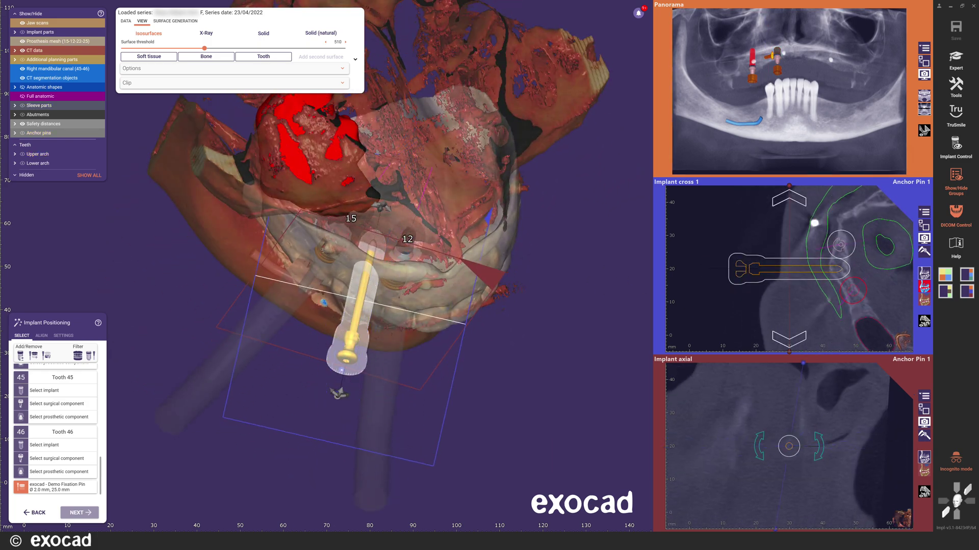
right_drag(476, 350, 148, 382)
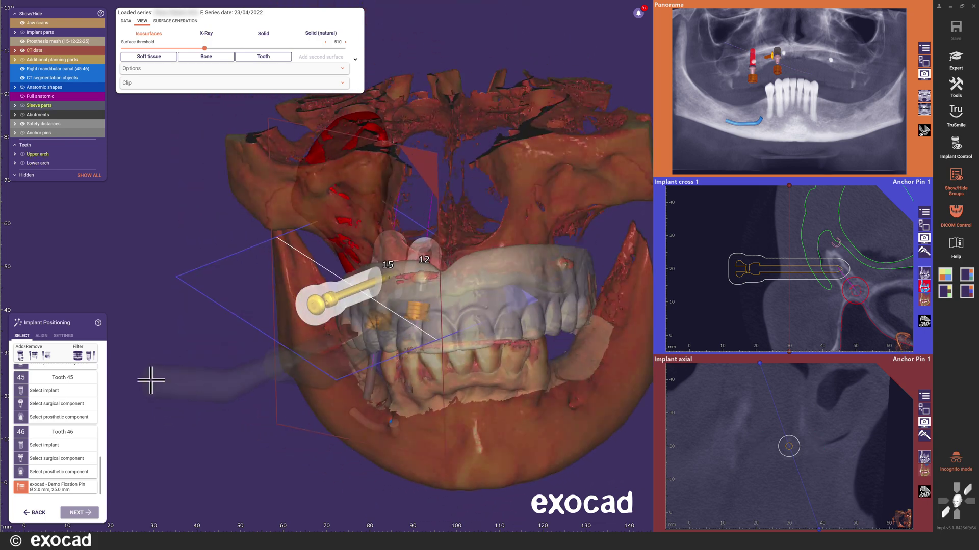
- Add a second Demo Fixation Pin, Ø 2.0 mm and 25.0 mm long, and place it on the opposite side of the upper jaw
click(46, 355)
click(377, 518)
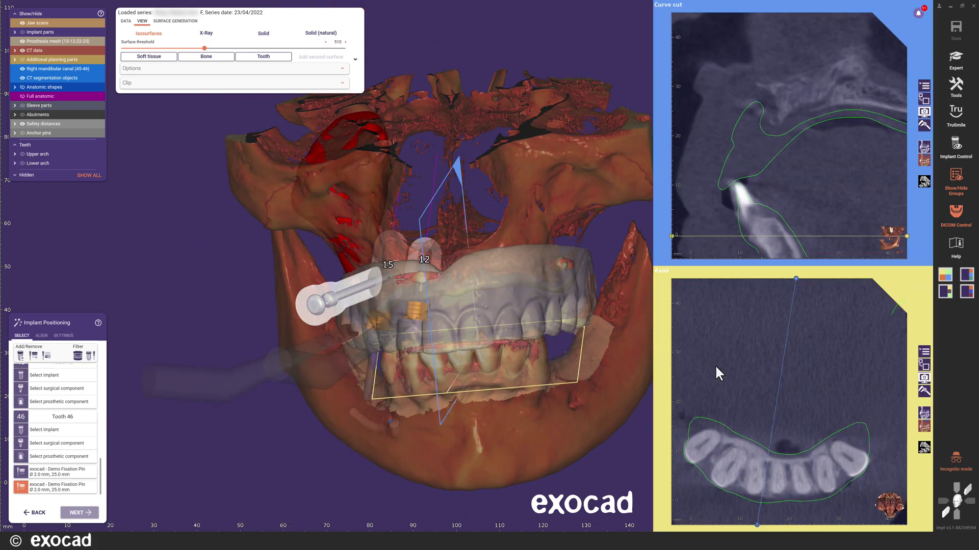
drag(898, 237, 898, 121)
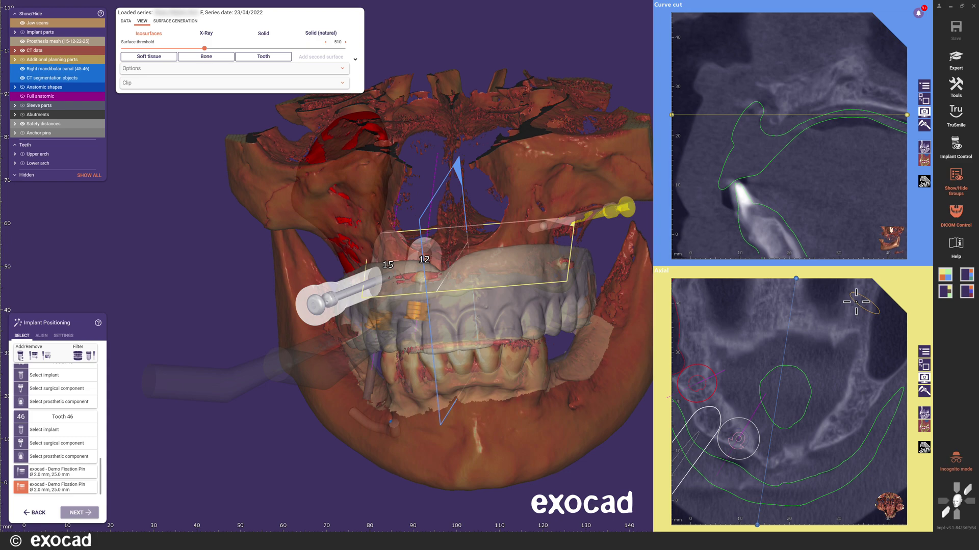
click(870, 466)
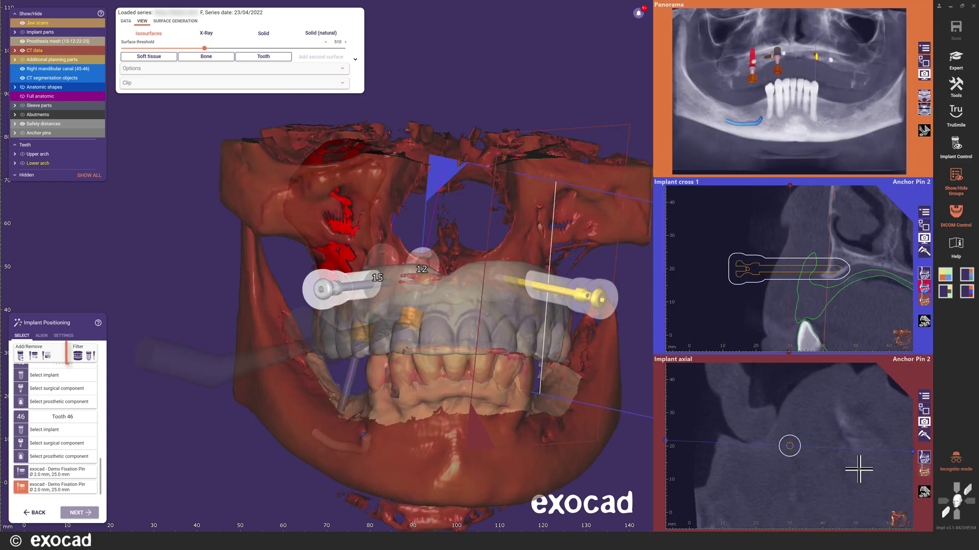
- Filter the component list by jaw and by component type, including anchor pins only, and restore the full list
click(78, 357)
click(77, 358)
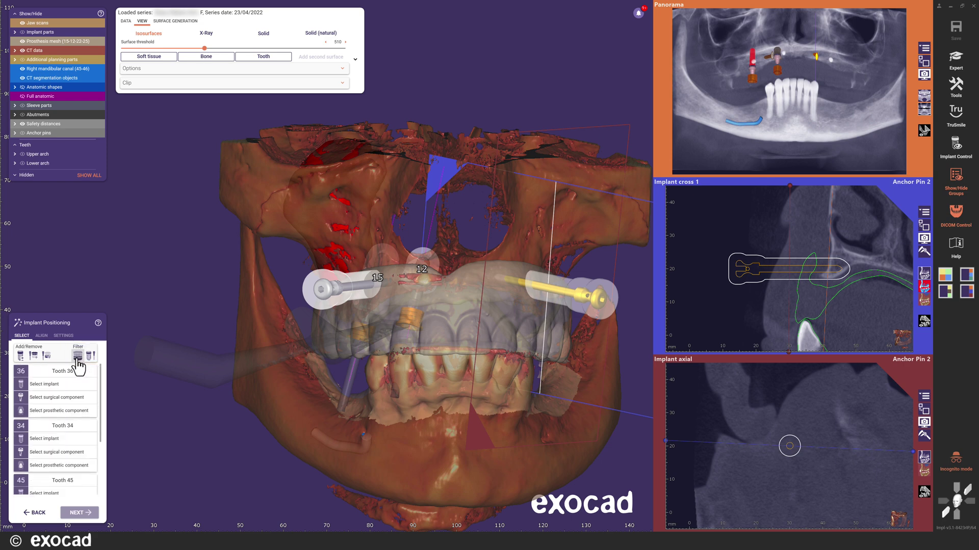
click(78, 358)
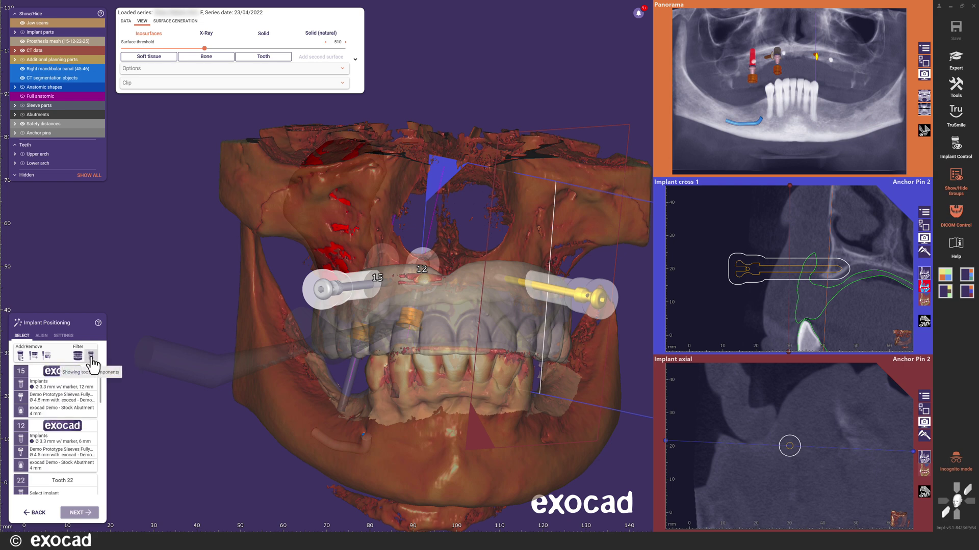
click(91, 357)
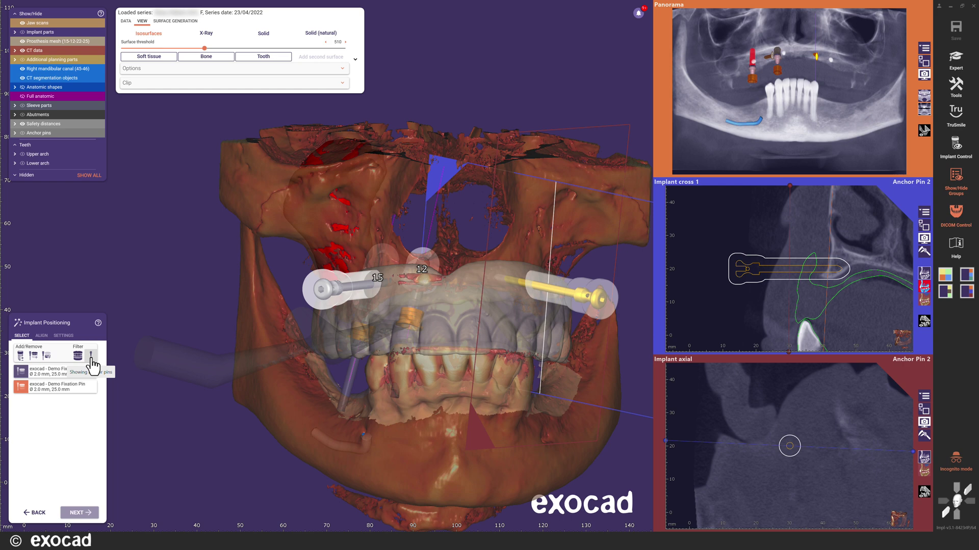
click(91, 356)
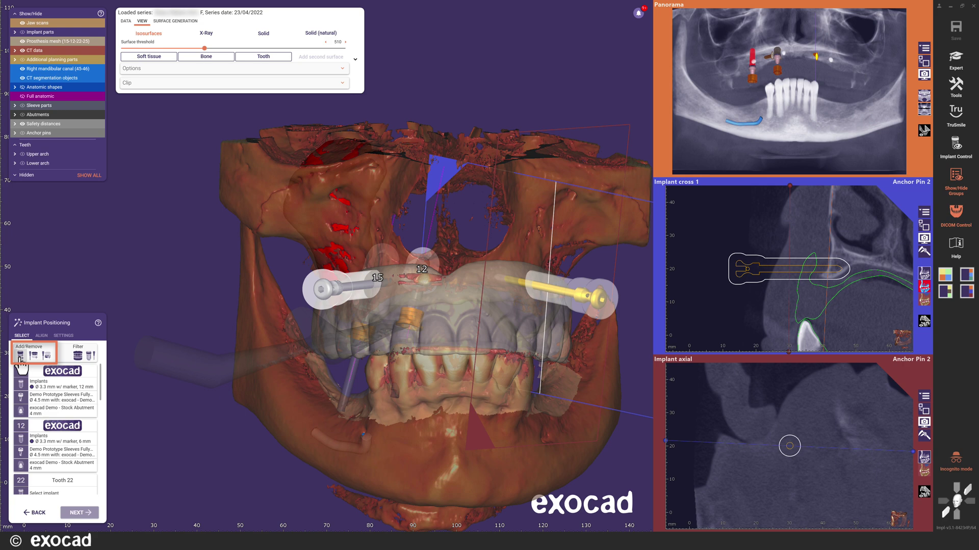
- Remove upper-jaw teeth 25 and 22 from the implant setup
click(21, 356)
click(316, 389)
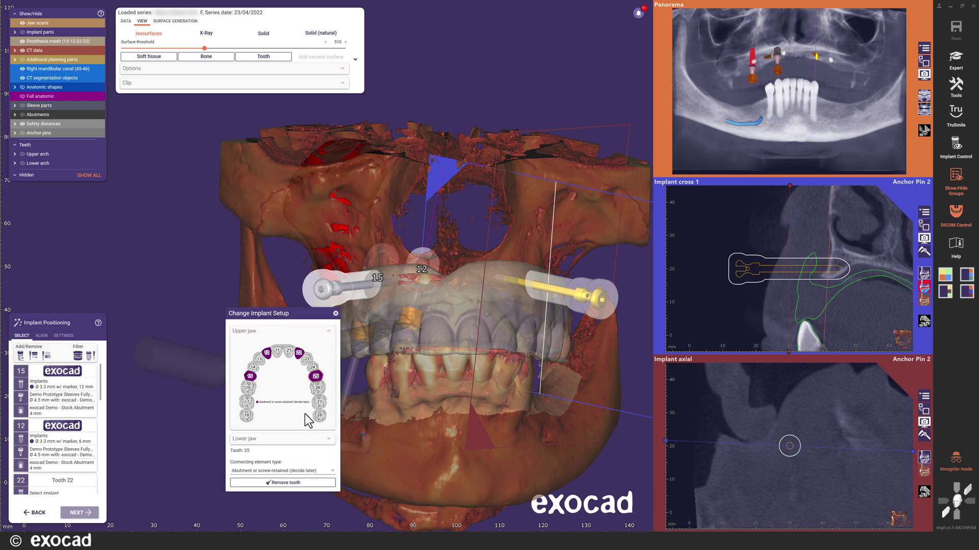
click(299, 483)
click(300, 483)
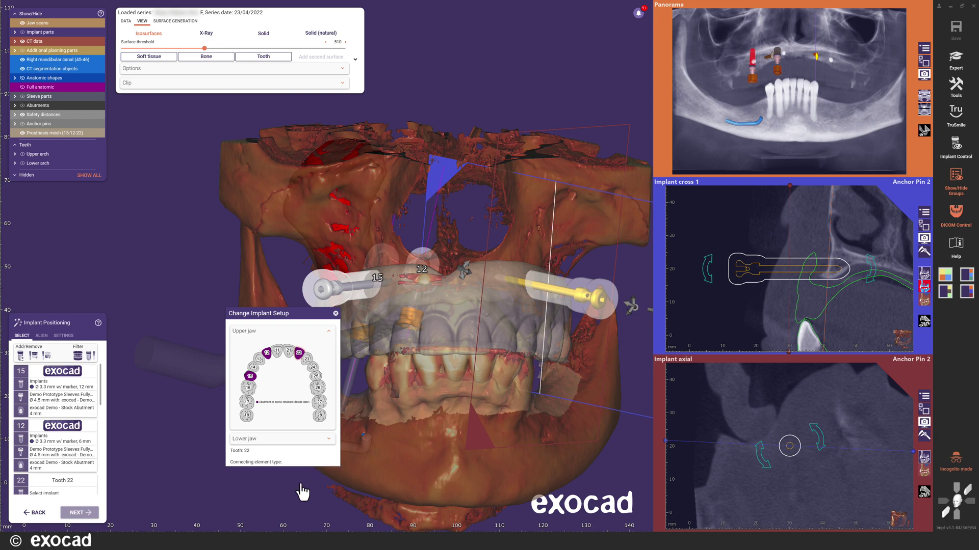
- Remove lower-jaw teeth 45 and 46 from the implant setup and close it
click(329, 439)
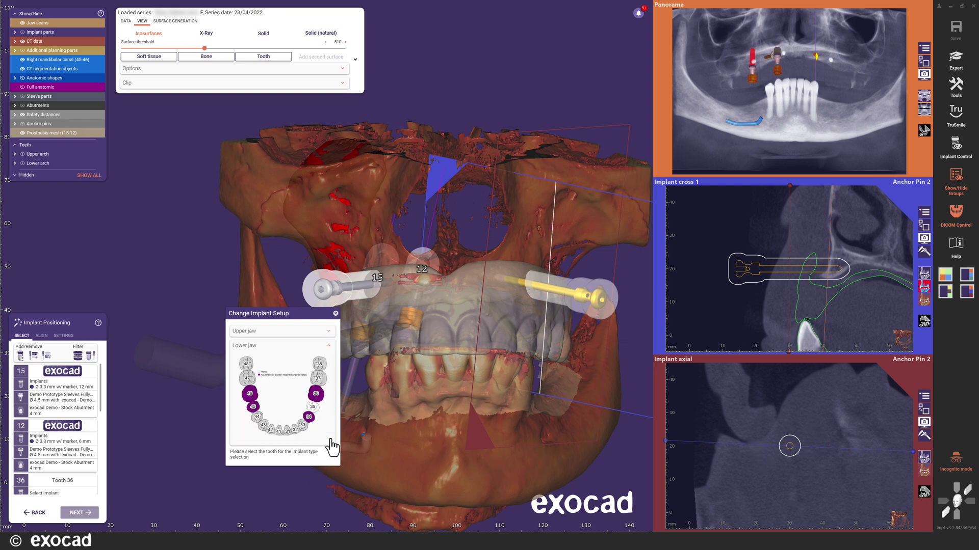
click(253, 408)
click(262, 483)
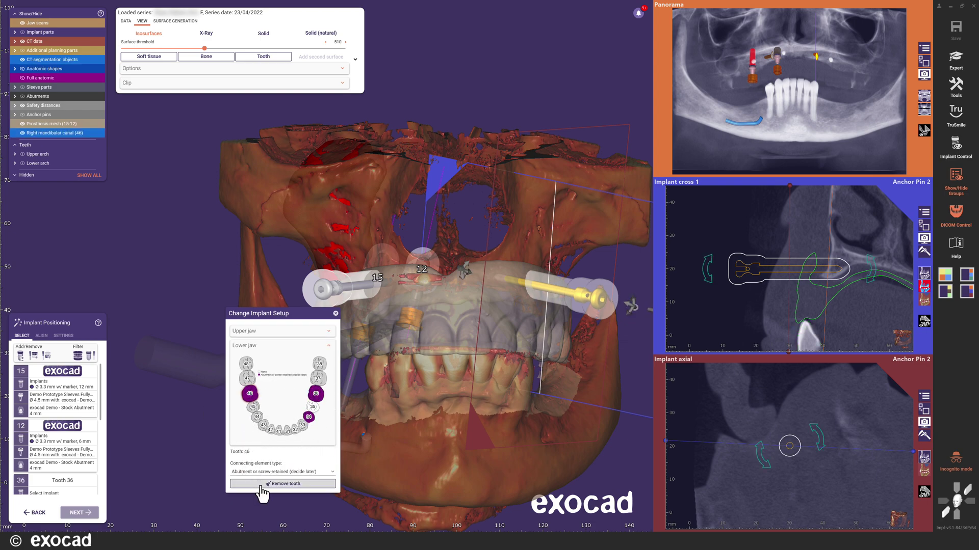
click(262, 484)
click(334, 315)
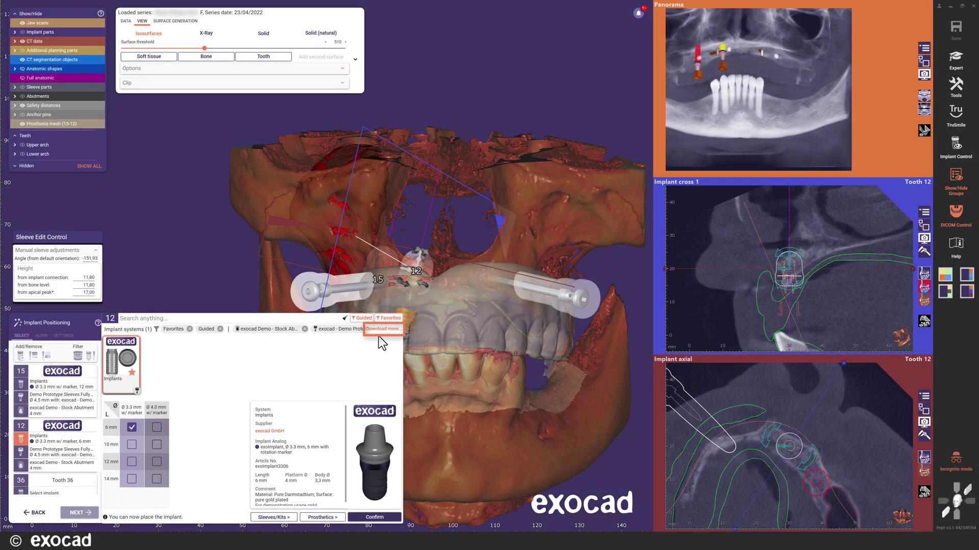
- Download the Advan exoplan generic release and Advan Sleeve Kit AnchorPin GuideCreator libraries, and confirm the tooth 12 implant selection
click(385, 329)
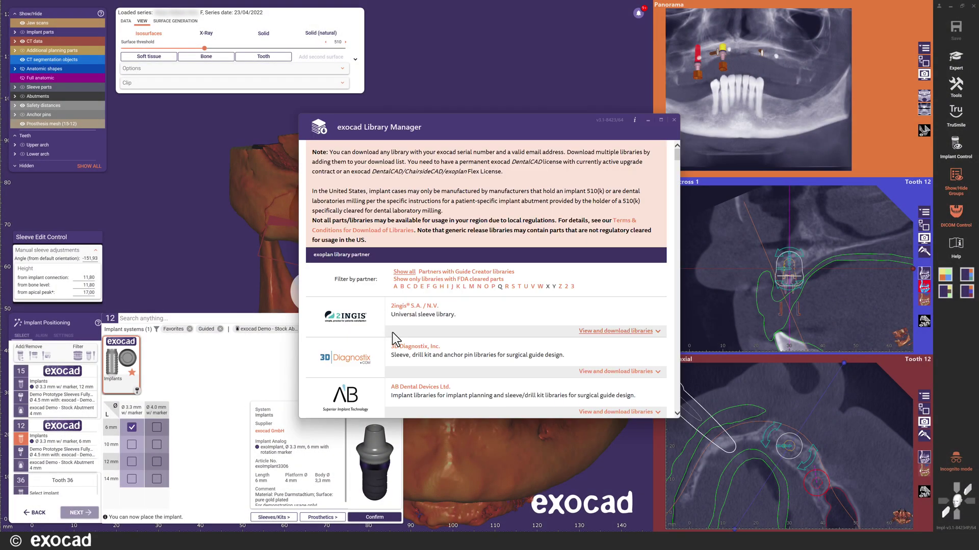
scroll(466, 334, down, 5)
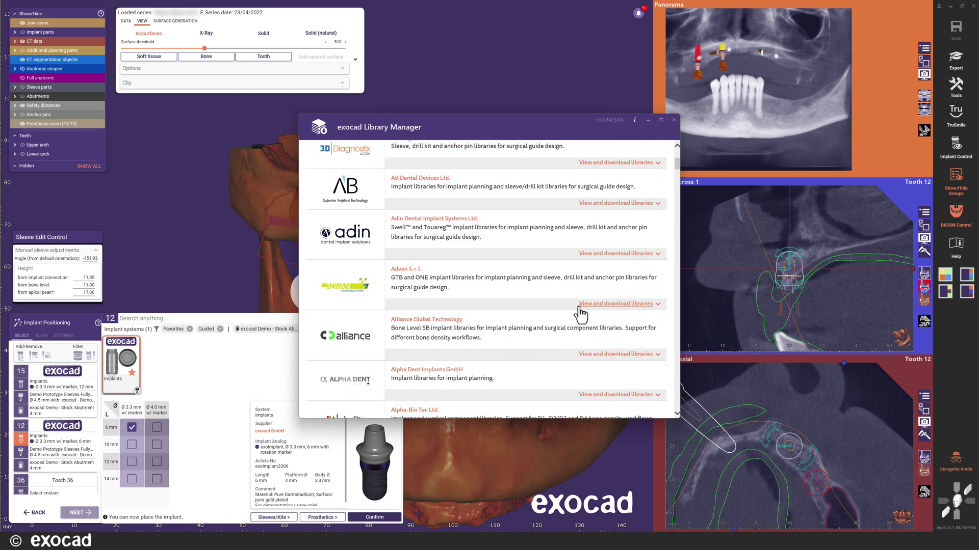
click(584, 304)
click(502, 309)
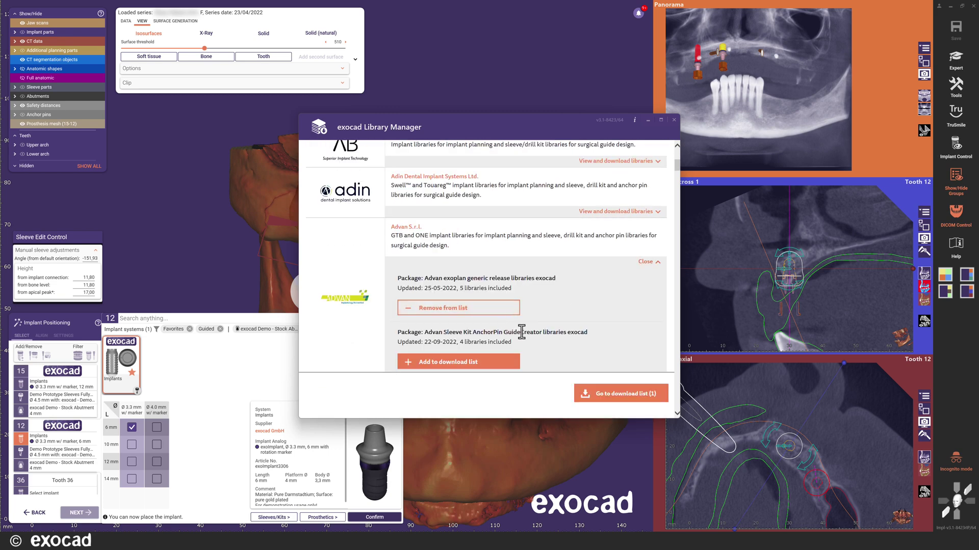
click(498, 361)
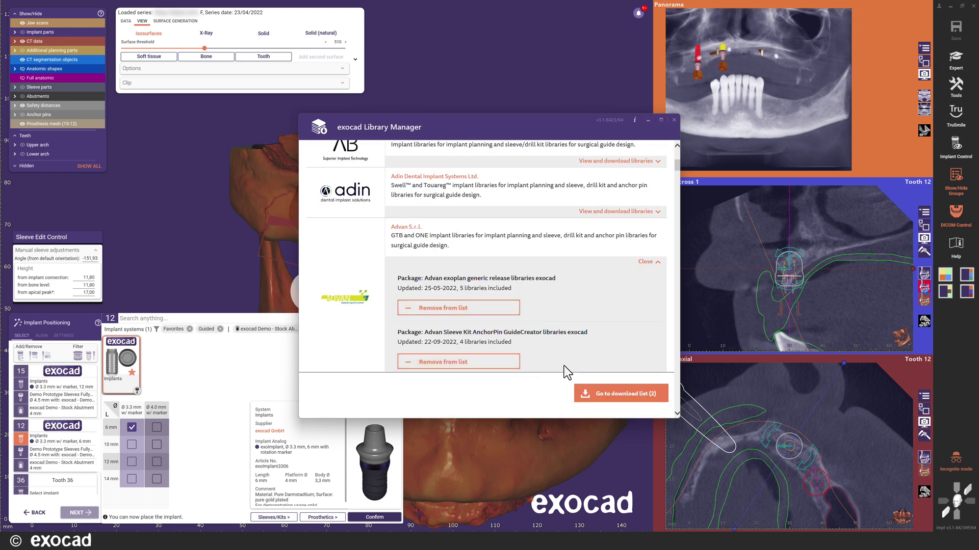
click(608, 400)
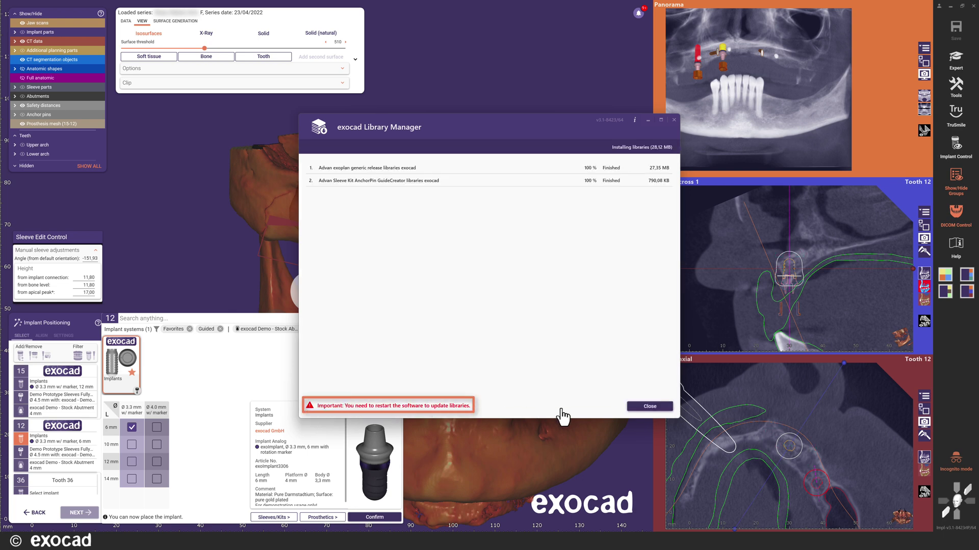
click(648, 406)
click(374, 517)
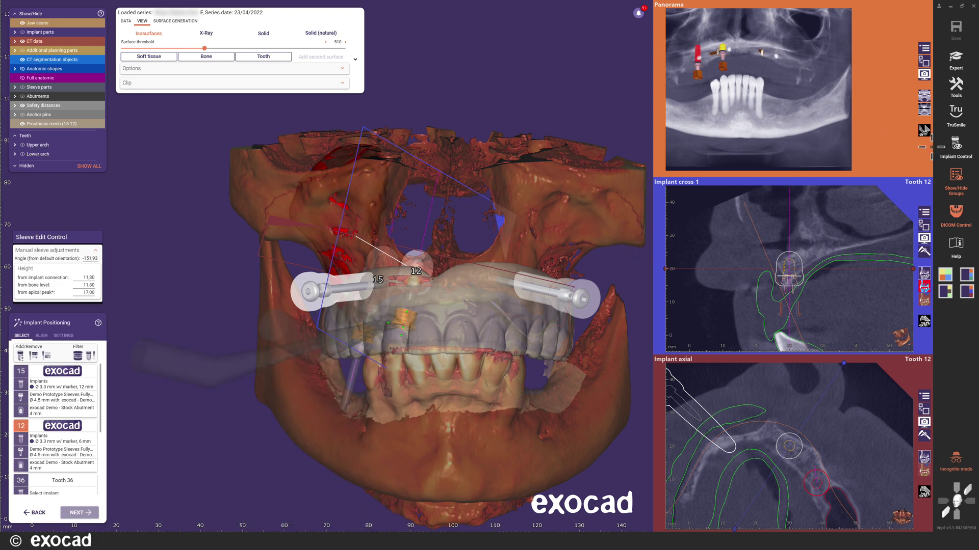
- Show the User-defined 2D view and rotate its cutting plane in the 3D model around tooth 12
click(956, 145)
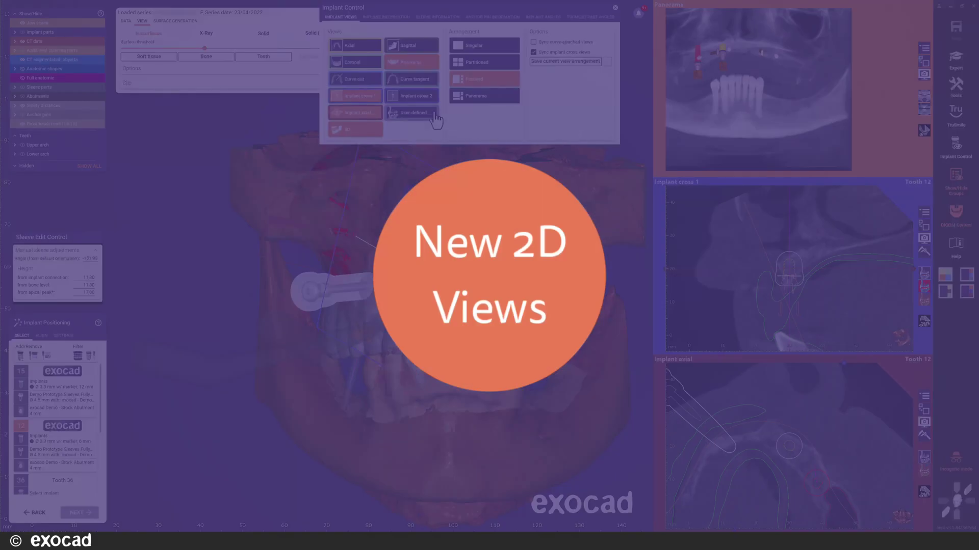
click(435, 117)
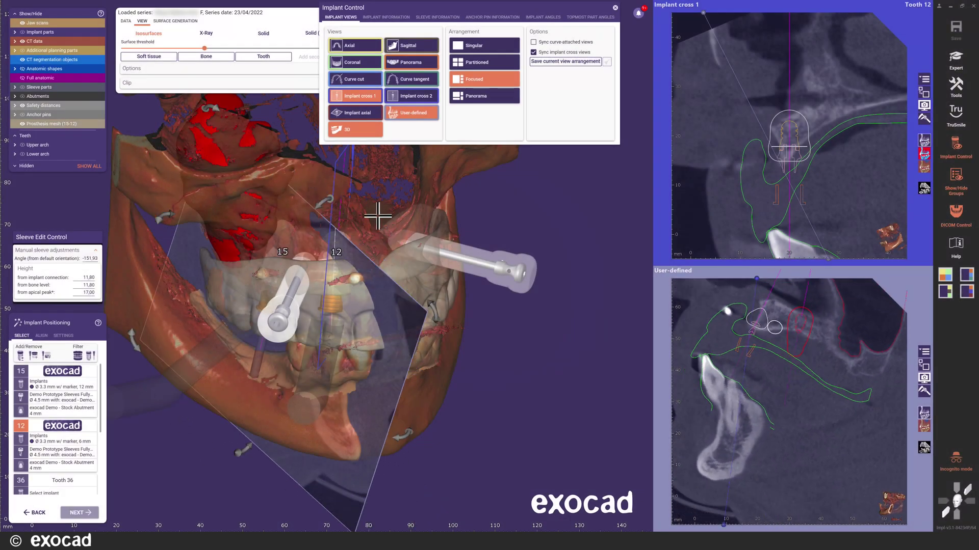
right_drag(415, 234, 328, 259)
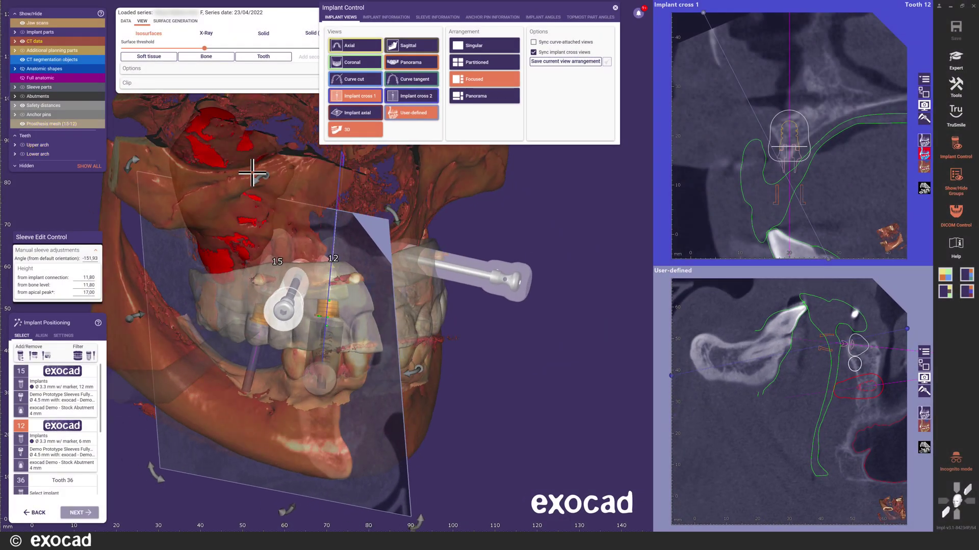
drag(251, 173, 233, 308)
- Add the Implant cross 2 view in a Partitioned arrangement and save it as the current view arrangement
click(413, 96)
click(477, 64)
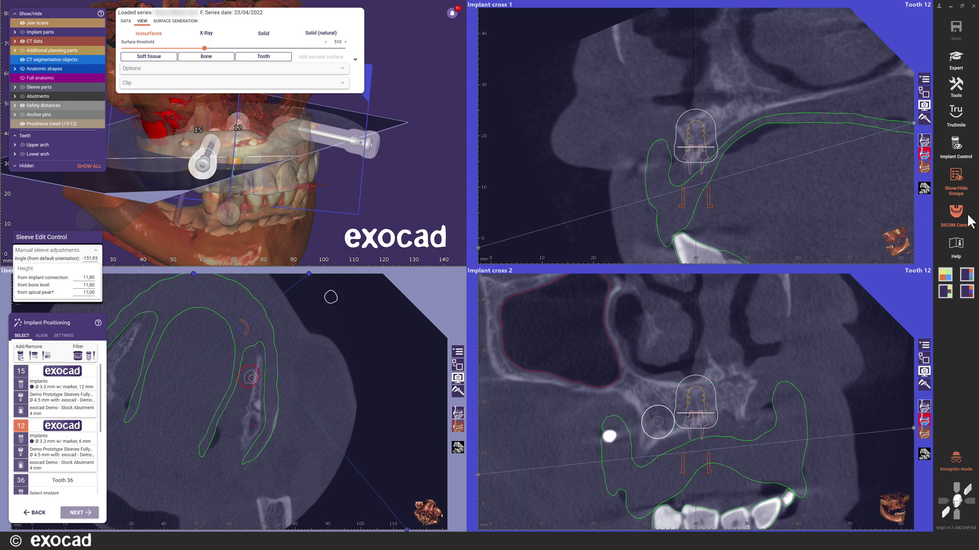
right_drag(421, 196, 257, 187)
scroll(816, 192, down, 3)
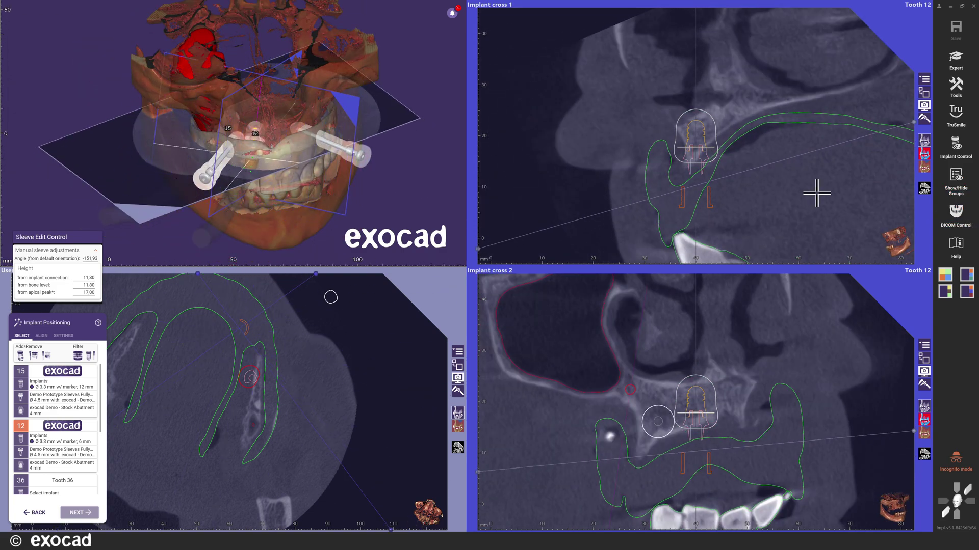
mouse_move(952, 156)
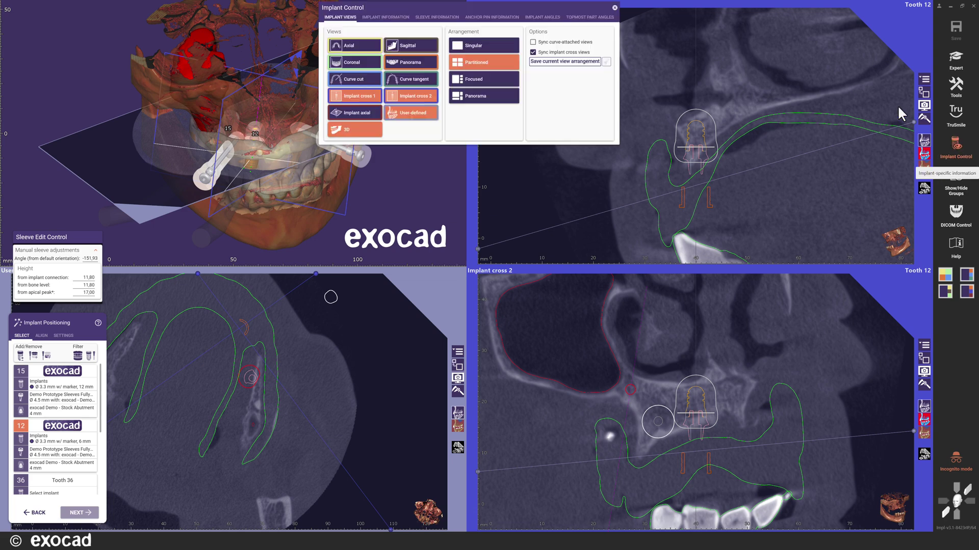
click(576, 62)
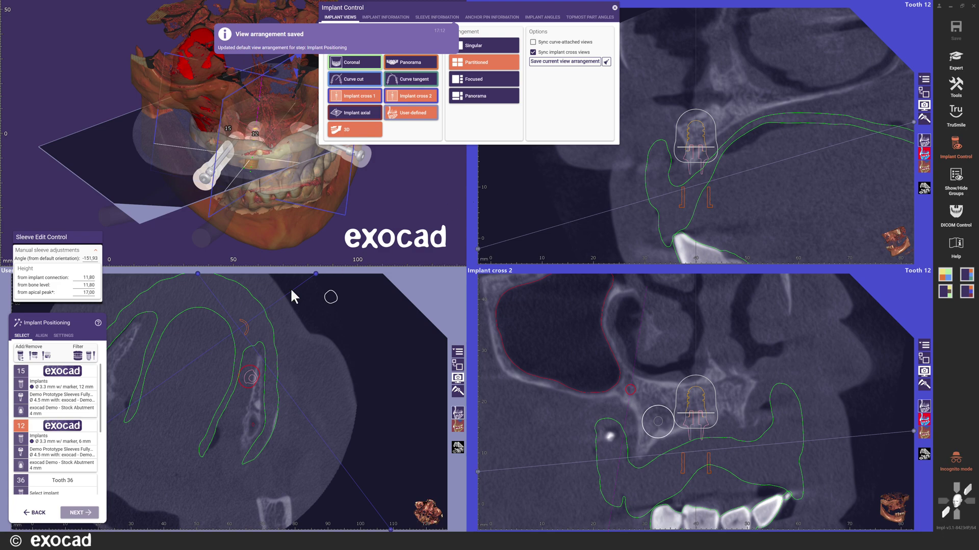
- Start the implant selection for tooth 36 and save the Partitioned arrangement of 3D, Panorama, Curve cut and Curve tangent views as current
scroll(103, 430, down, 2)
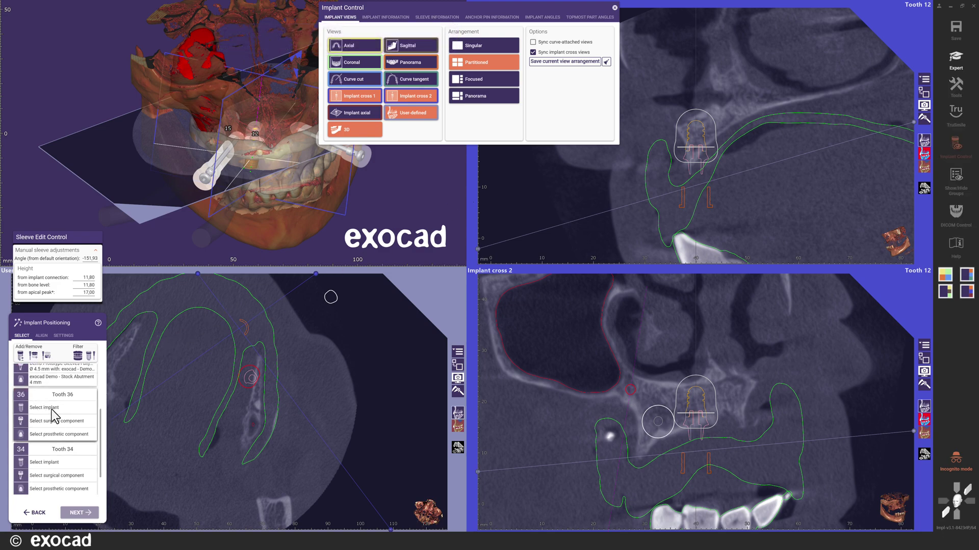
click(51, 409)
click(503, 64)
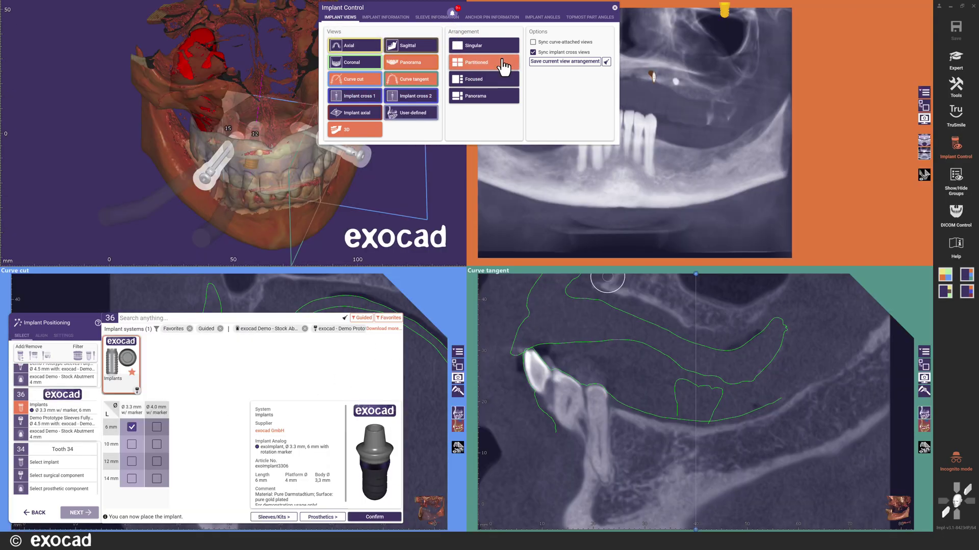
click(535, 62)
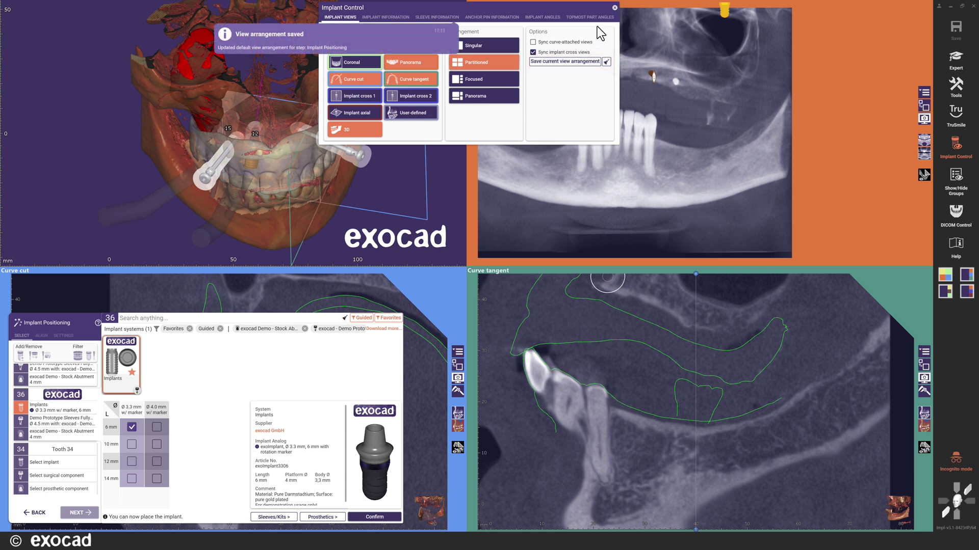
click(615, 9)
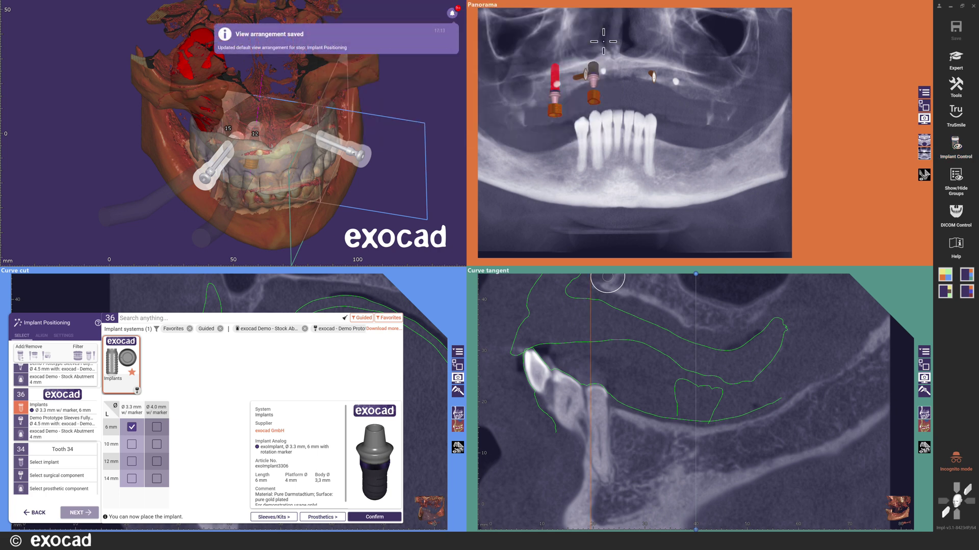
- Switch the Panorama view to the CT slice display and place the implants for teeth 36 and 34 in the lower jaw
click(431, 507)
click(923, 145)
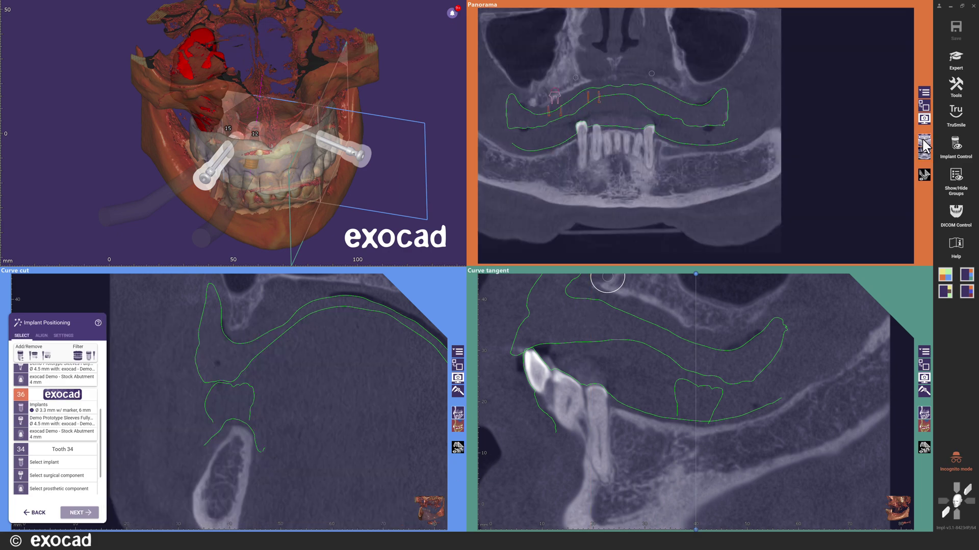
click(702, 157)
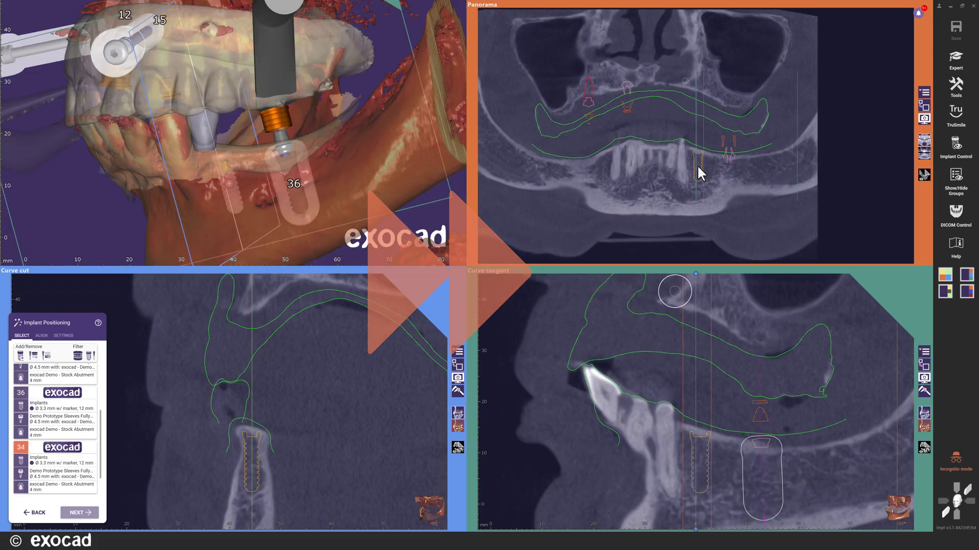
click(699, 164)
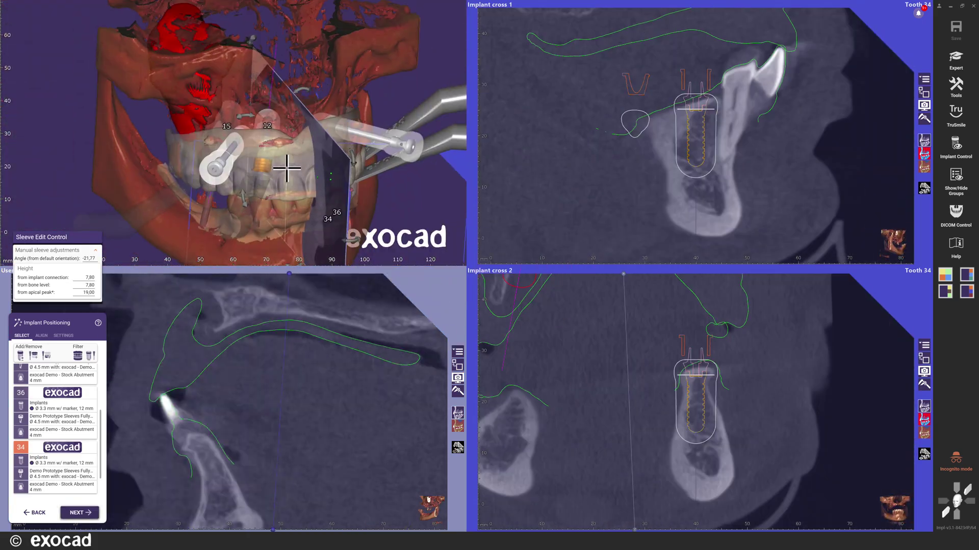
- Tilt the tooth 15 implant in the Implant cross 1 view and finish positioning, accepting the sinus cavity collision
click(227, 123)
click(502, 147)
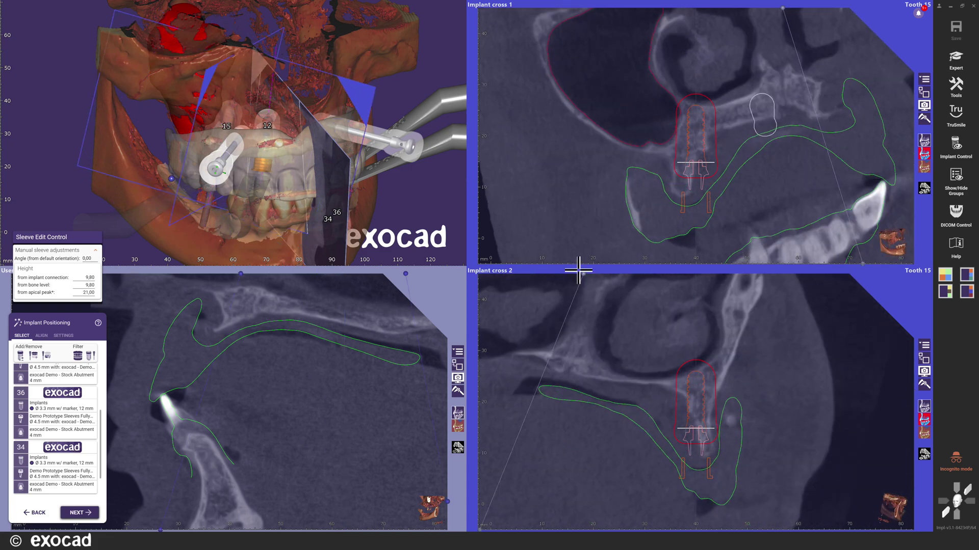
drag(713, 92, 772, 191)
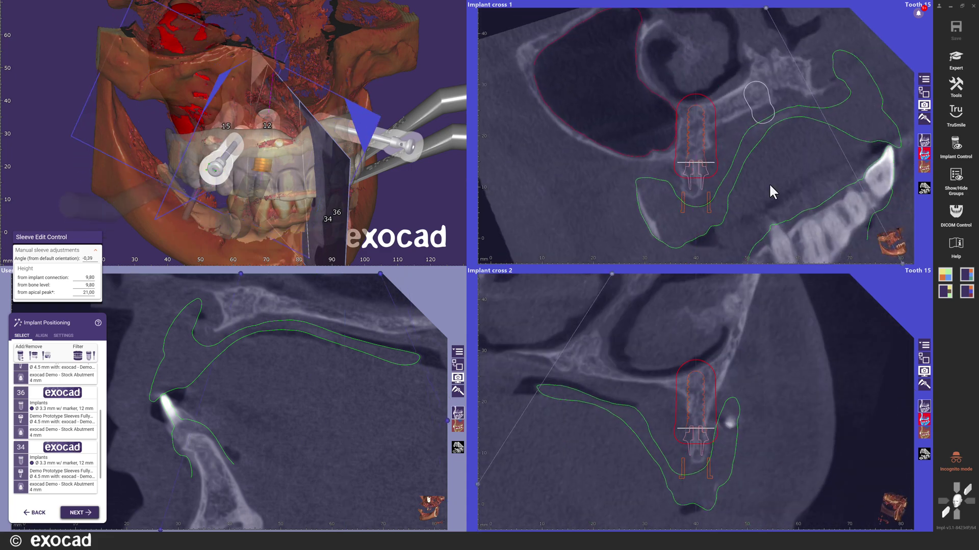
click(93, 517)
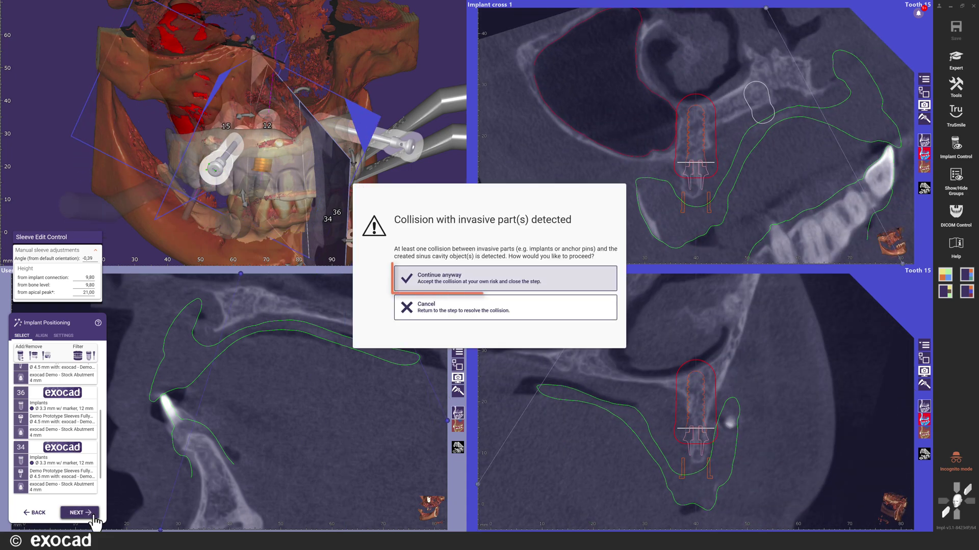
click(455, 283)
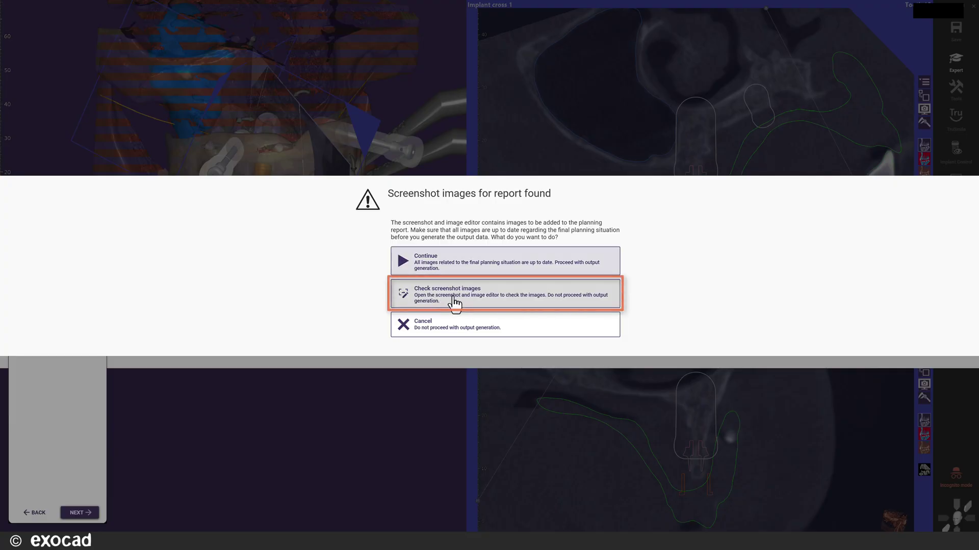
- Check the screenshot images for the report and delete the manually cropped screenshot
click(453, 304)
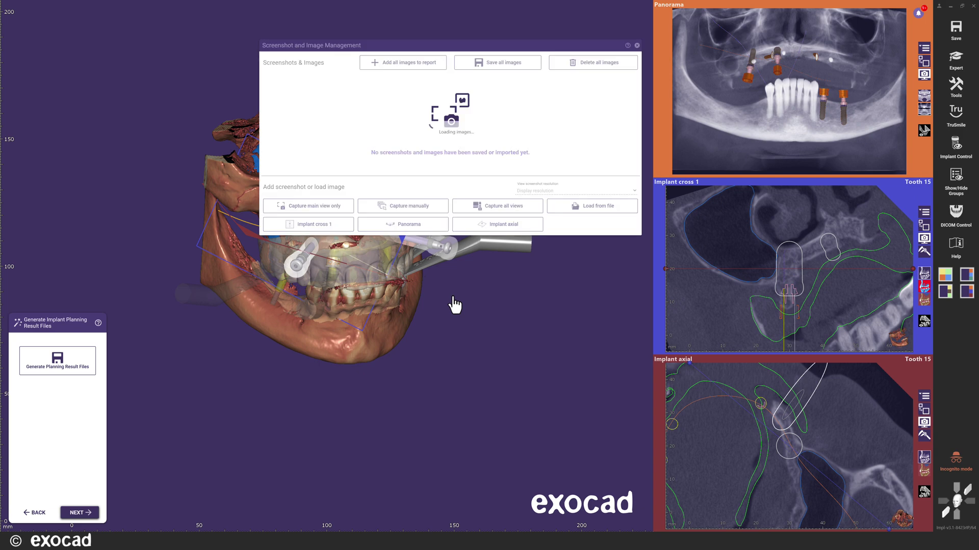
mouse_move(586, 122)
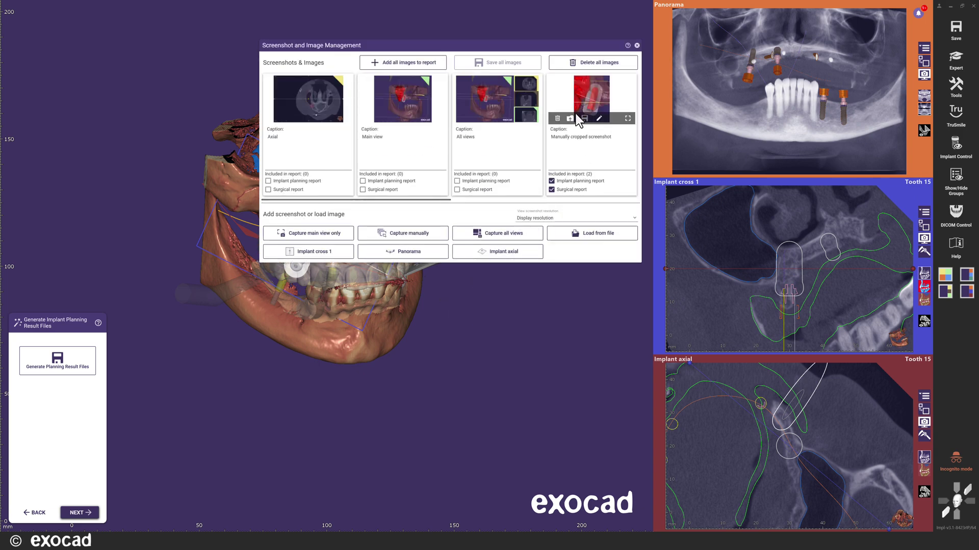
click(557, 119)
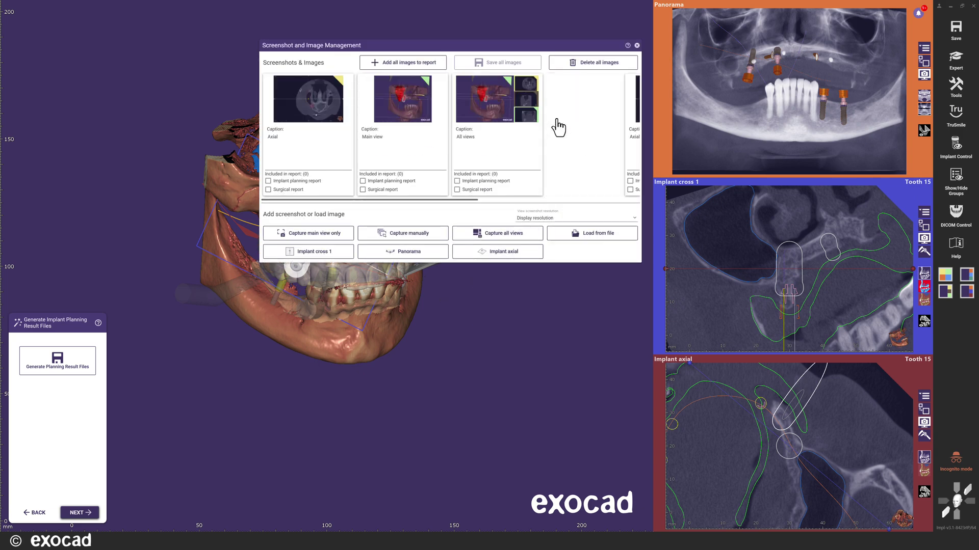
scroll(516, 201, right, 5)
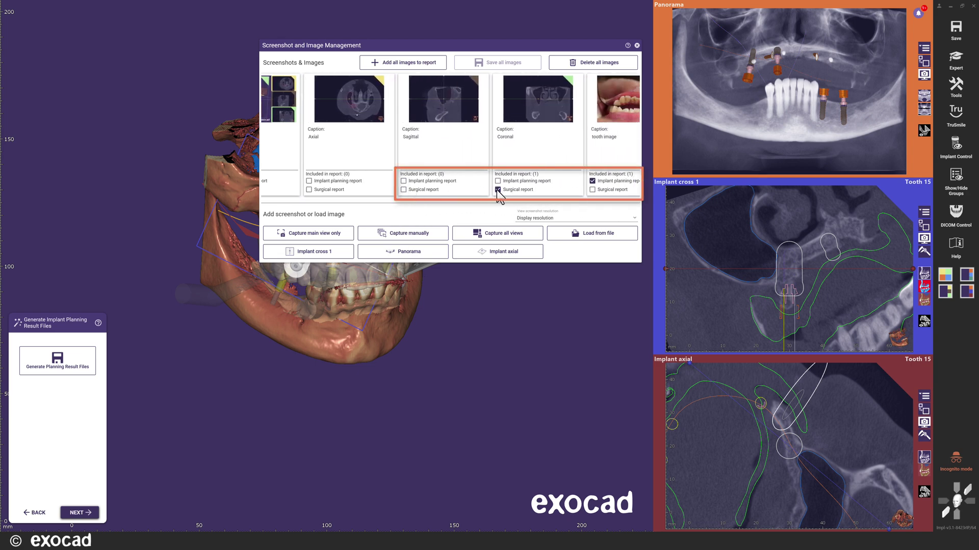
- Capture two screenshots of the tooth 15 Implant cross 1 view, the second with the implant's solid display switched on
click(925, 238)
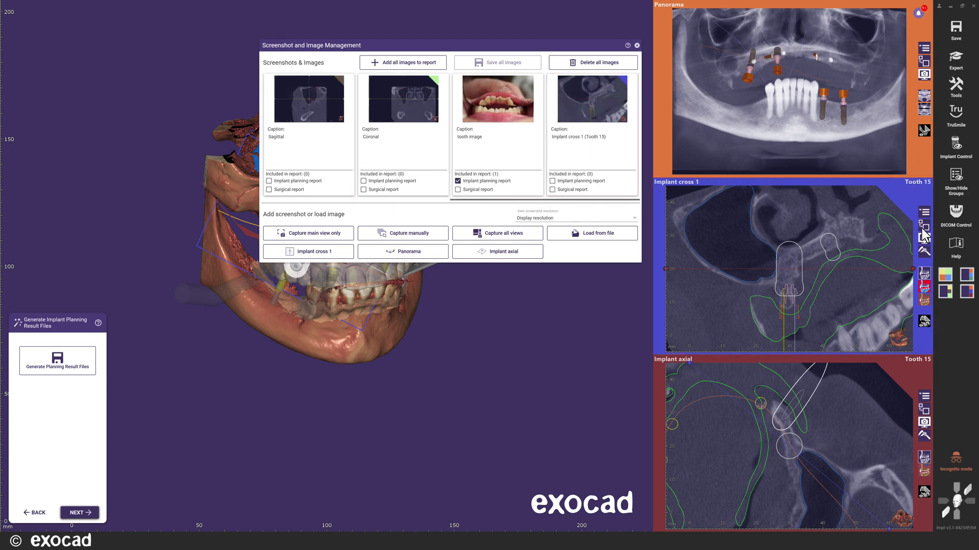
click(924, 217)
click(924, 287)
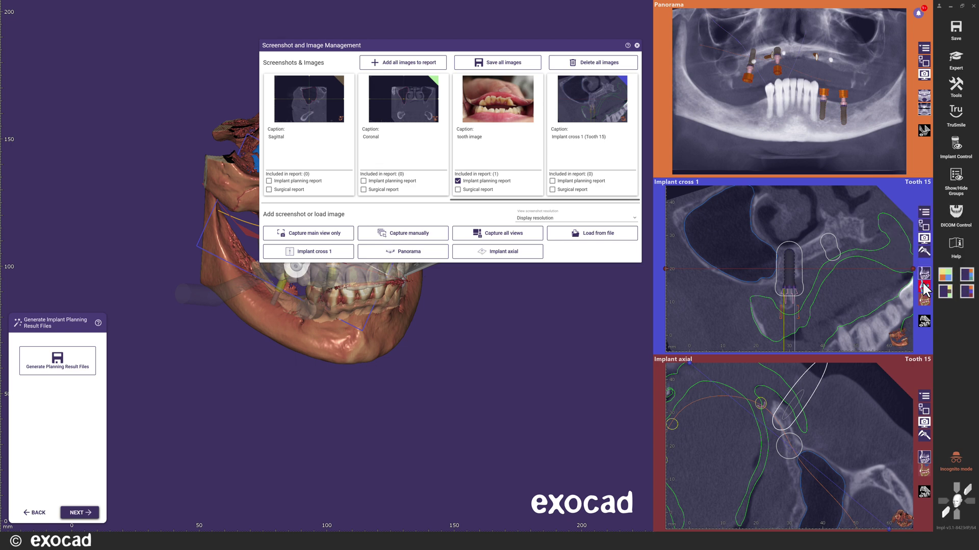
click(924, 238)
- Include both tooth 15 Implant cross 1 screenshots in the implant planning report and the surgical report, and close the image management
click(552, 181)
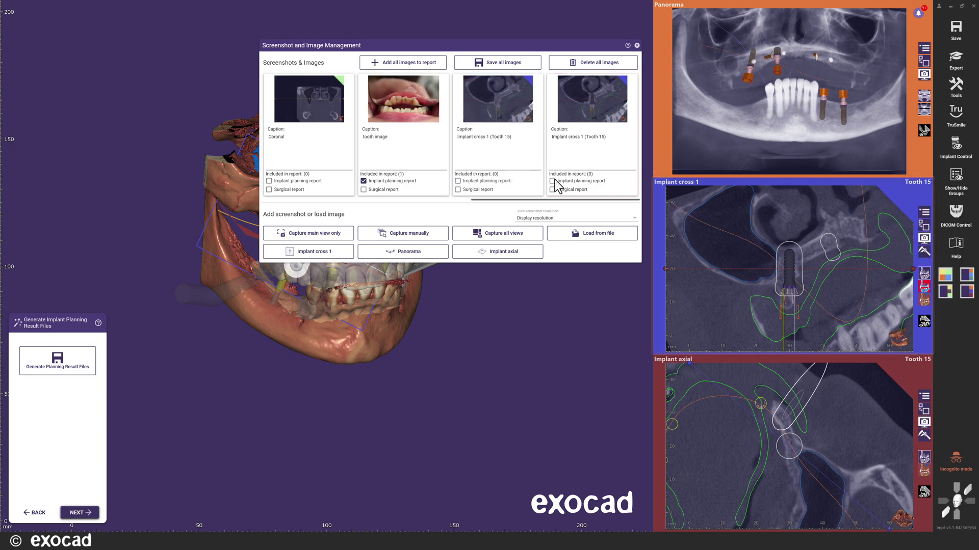
click(553, 190)
click(457, 181)
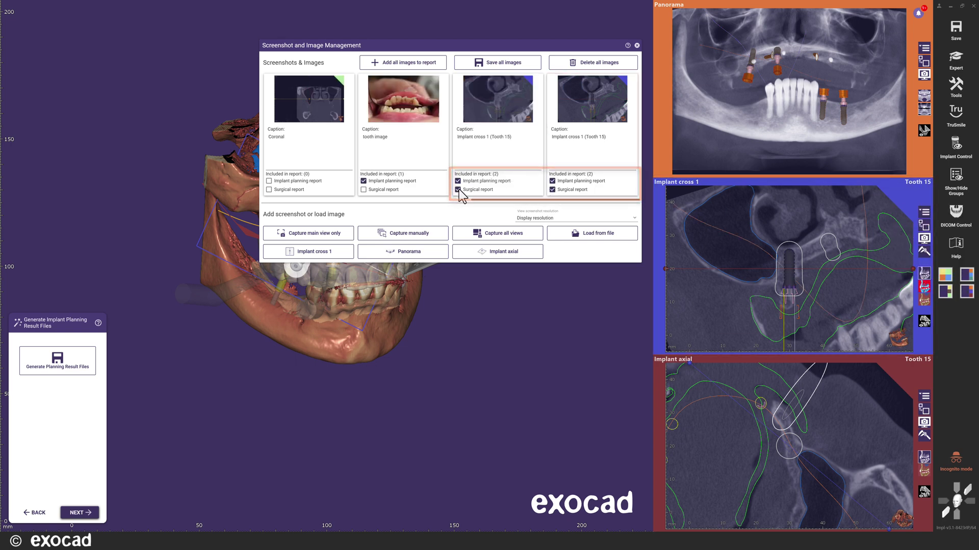
click(636, 45)
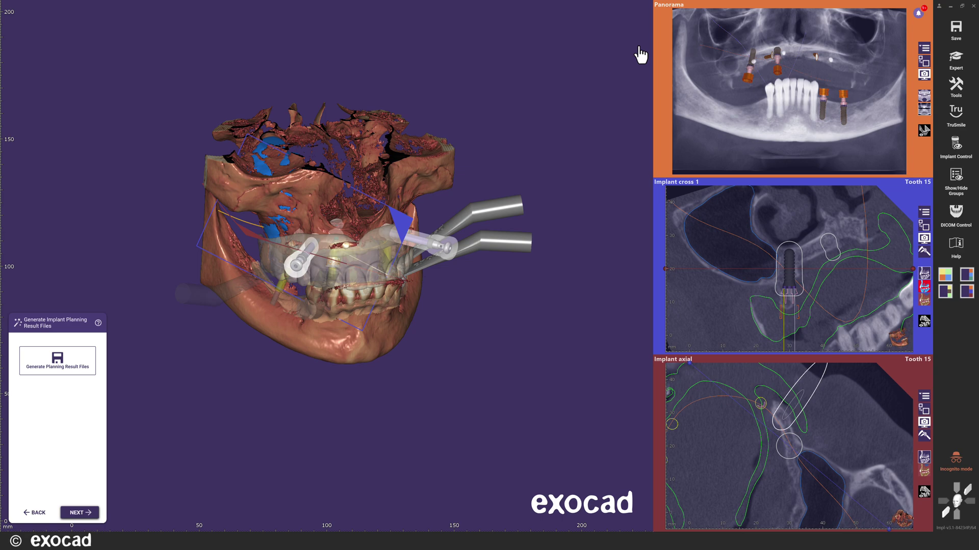
- Continue with generating the planning output, confirm the approval statements and approve the planning
click(93, 509)
click(438, 268)
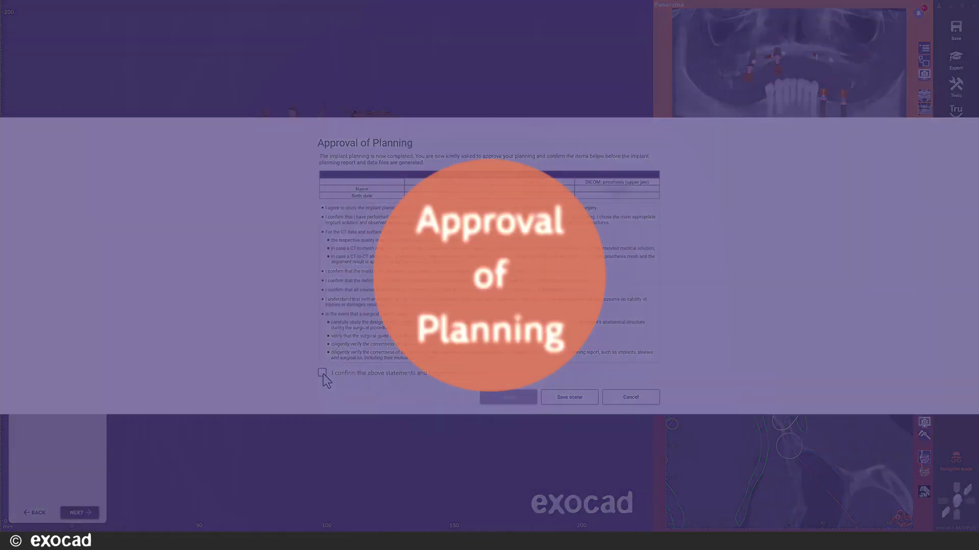
click(322, 373)
click(508, 398)
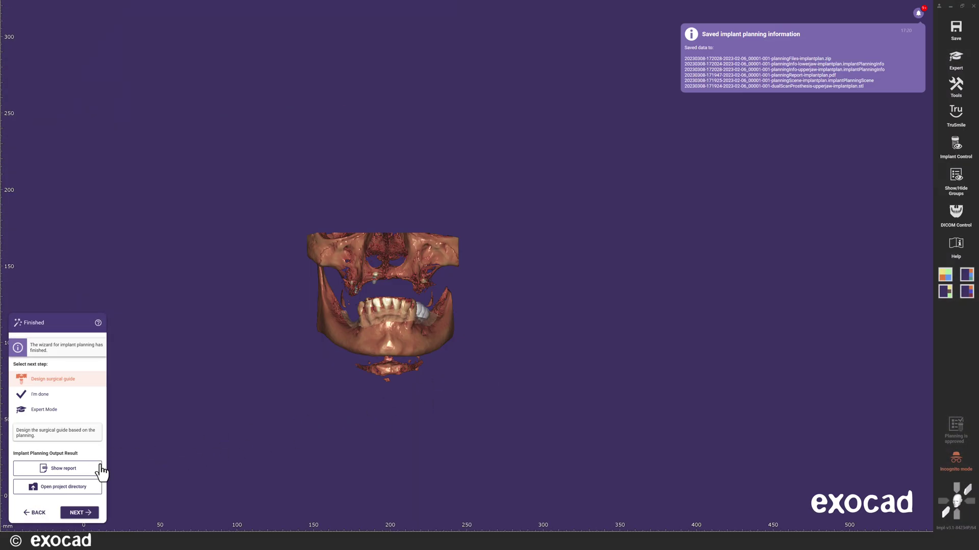
- Open the implant planning report PDF and review the panoramic images, the implant details and the additional images
click(101, 472)
scroll(424, 319, down, 20)
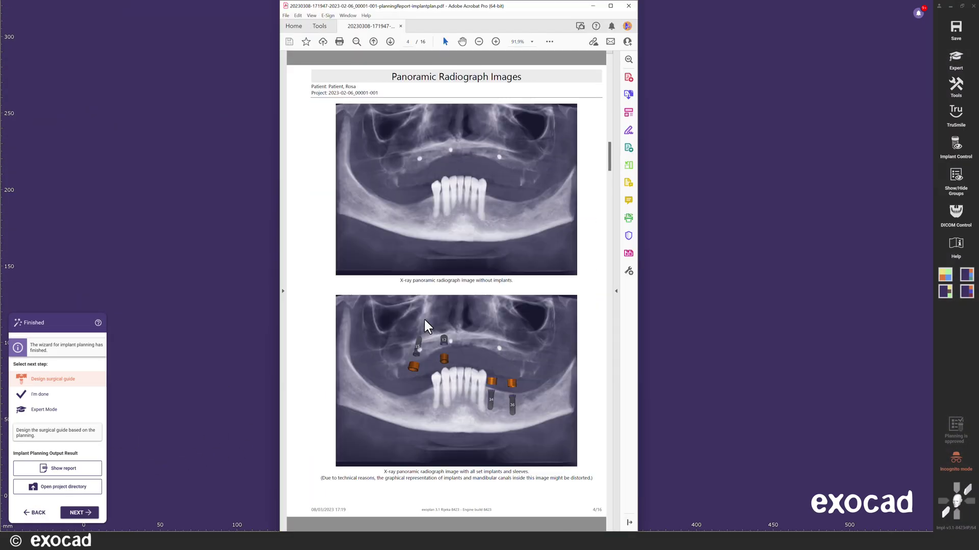
scroll(424, 317, down, 20)
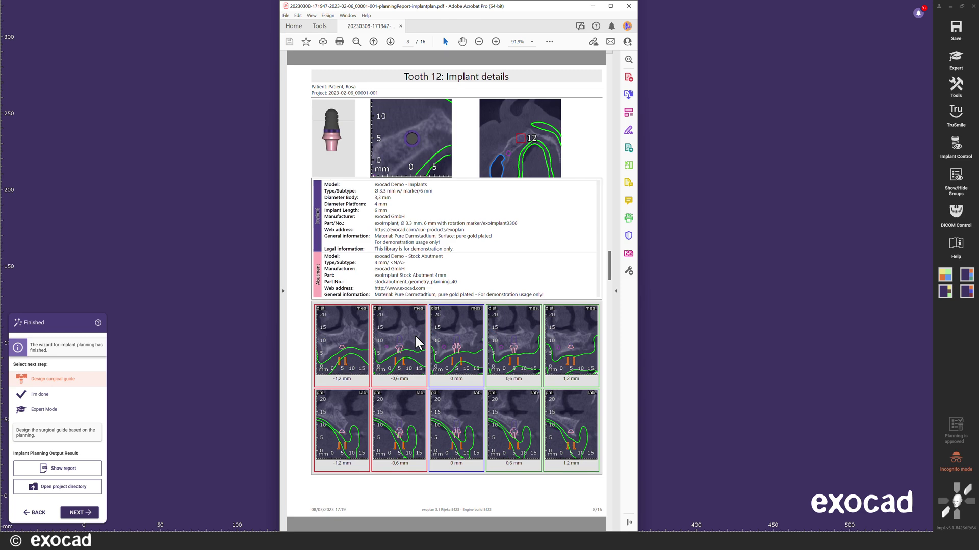
scroll(414, 334, down, 20)
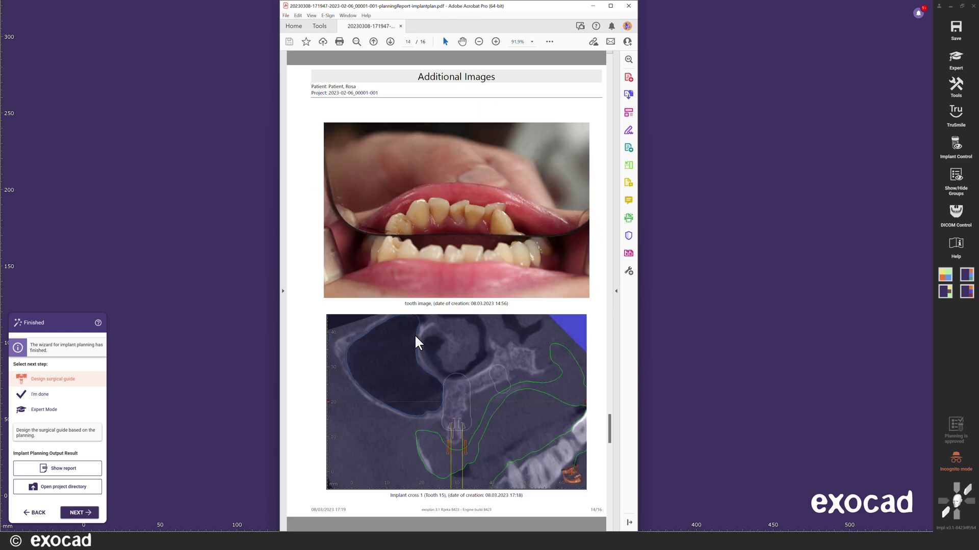
scroll(414, 334, down, 5)
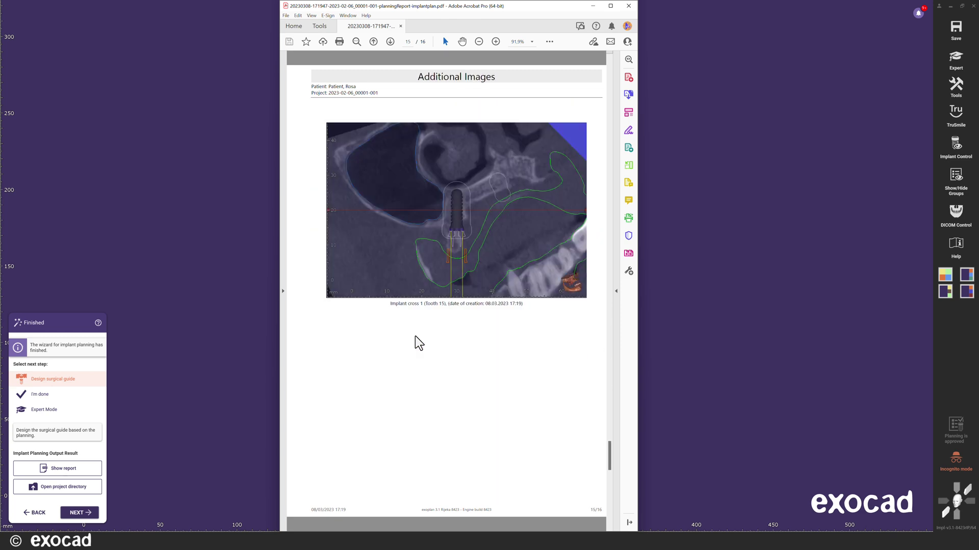
scroll(417, 334, down, 3)
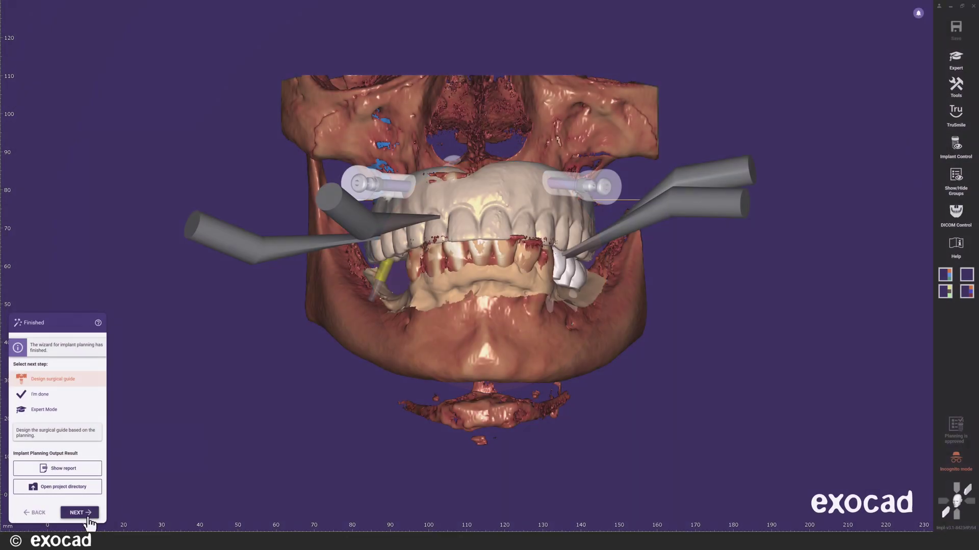
- Proceed to the surgical guide design and load gingiva scan.stl as the upper-jaw base mesh
click(80, 512)
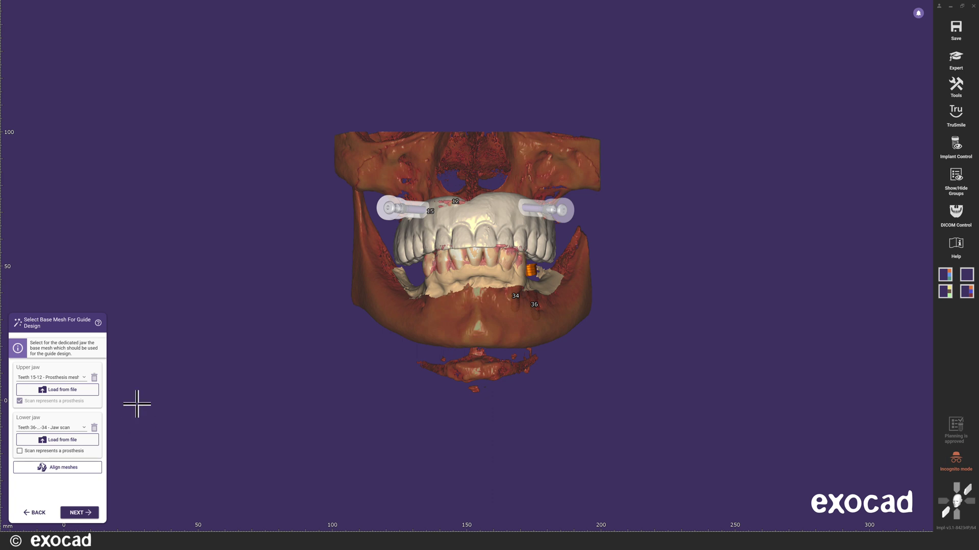
click(84, 390)
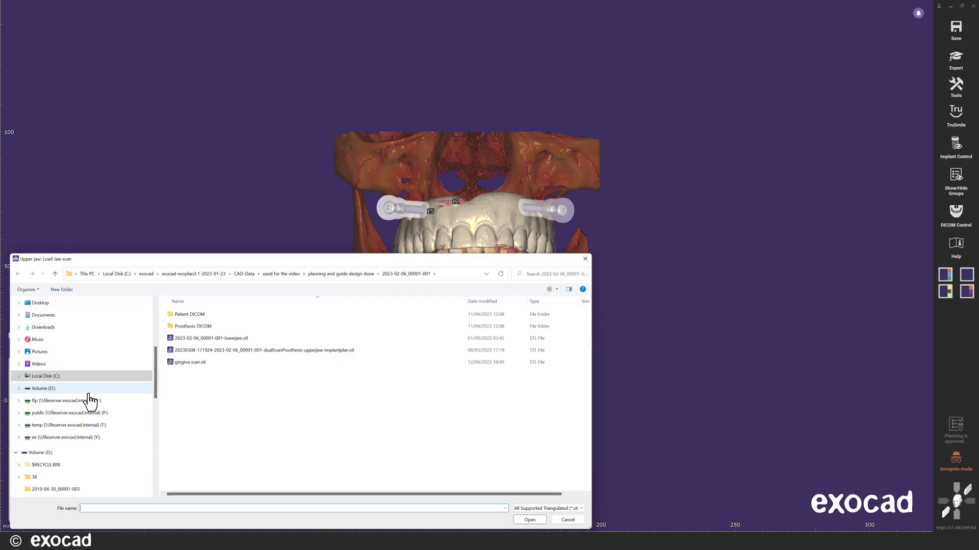
click(195, 363)
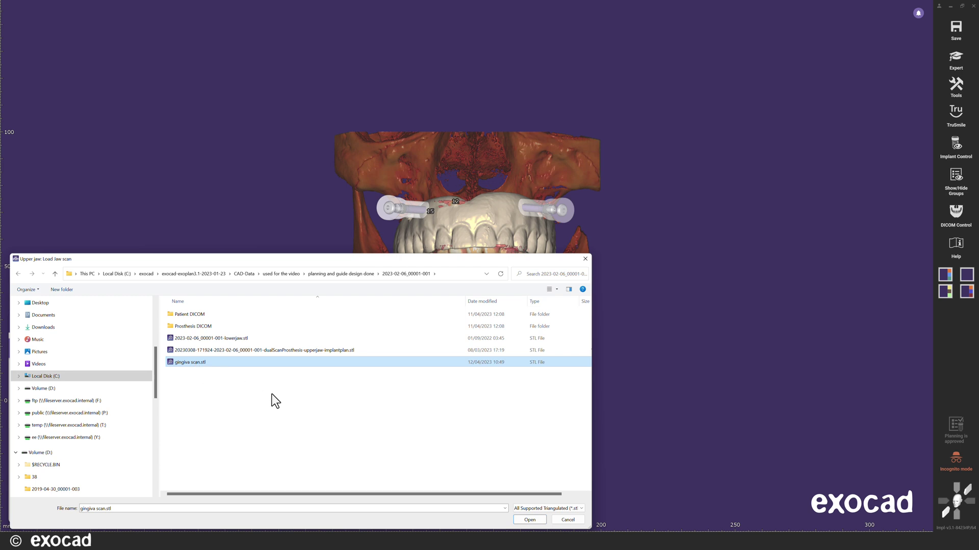
click(525, 520)
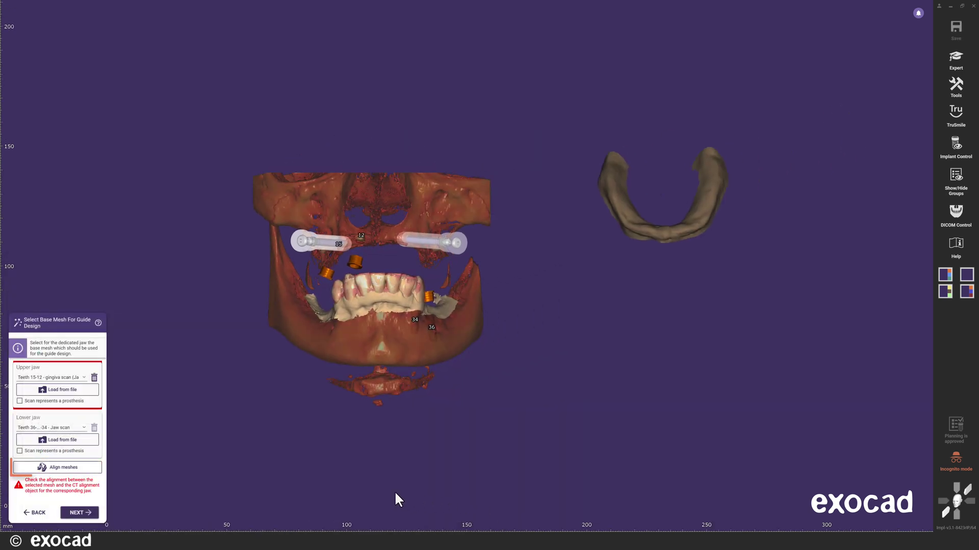
- Open manual mesh alignment for the gingiva scan, show the prosthesis mesh of teeth 15-12 and hide the CT data
click(65, 470)
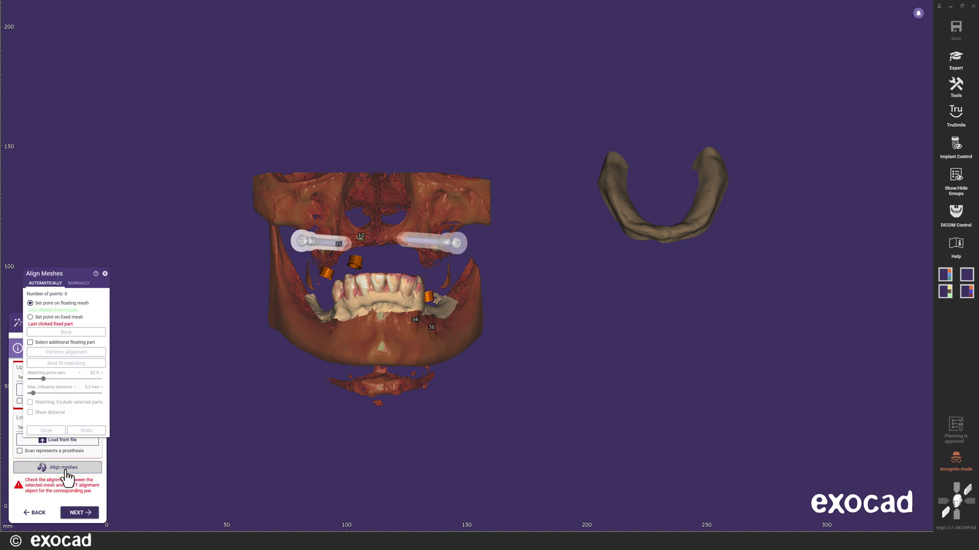
click(84, 287)
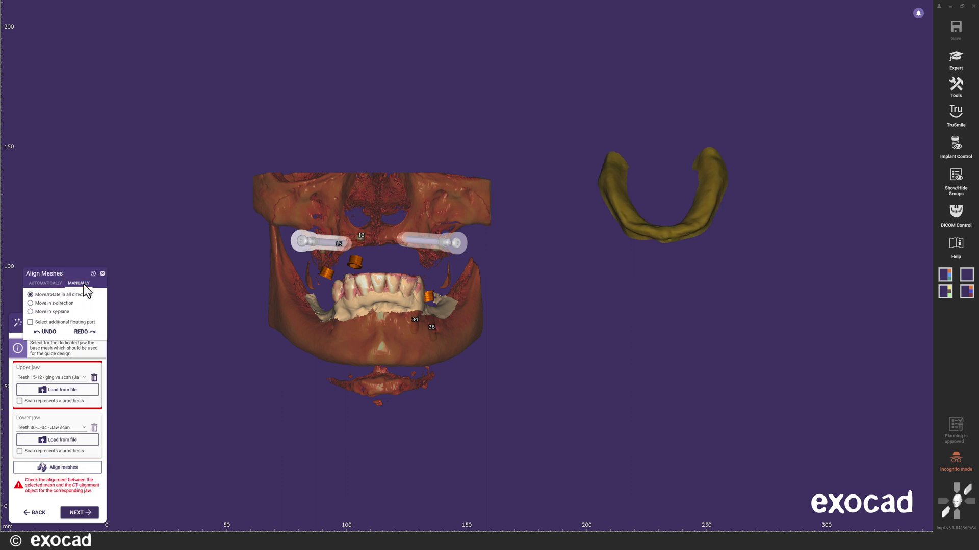
click(956, 191)
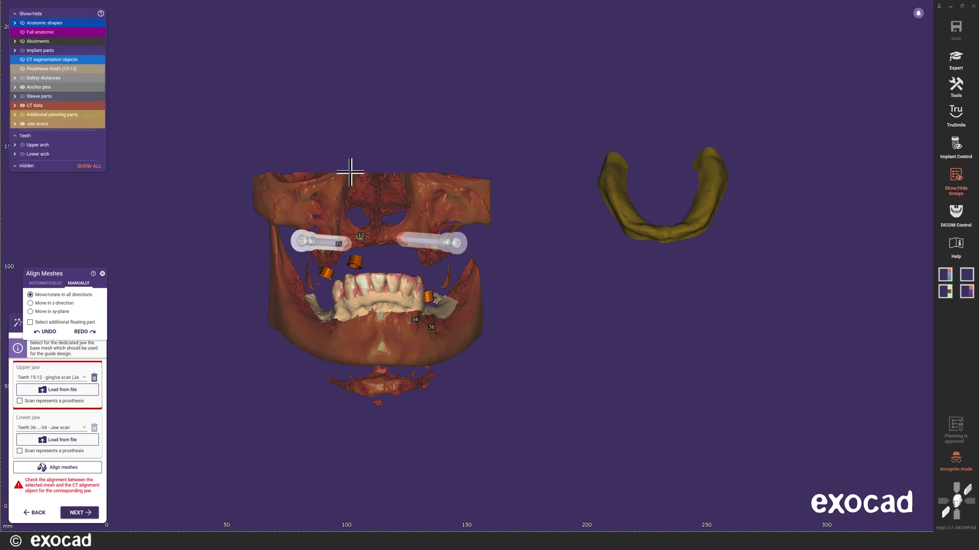
click(22, 69)
click(22, 105)
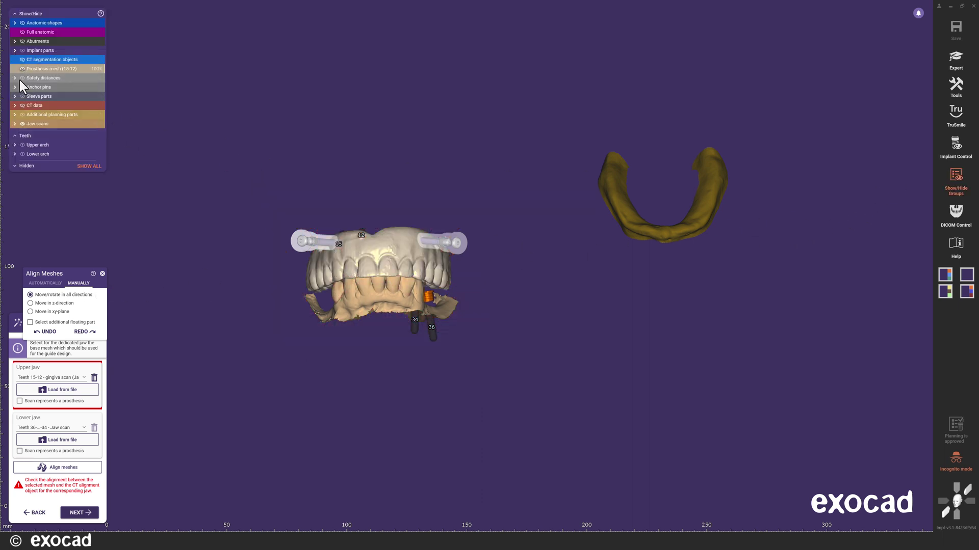
- Hide the lower jaw scan and move and rotate the gingiva scan next to the prosthesis mesh in matching orientation
click(15, 123)
click(32, 133)
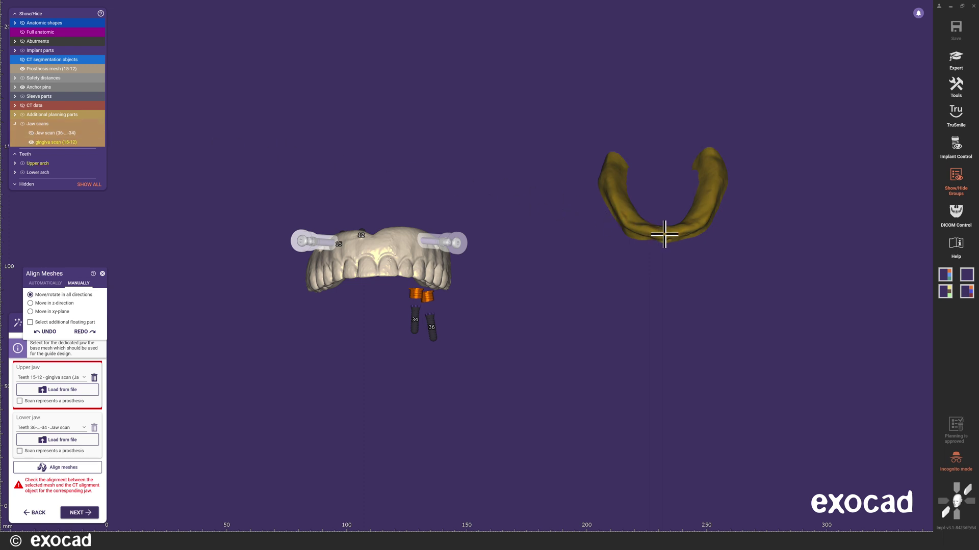
drag(664, 235, 533, 270)
key(ctrl)
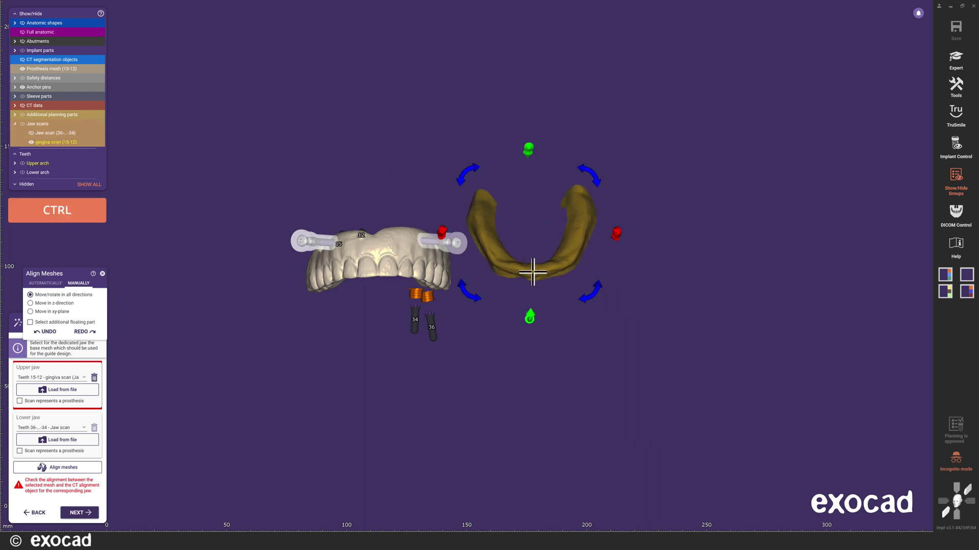
ctrl+drag(438, 227, 513, 270)
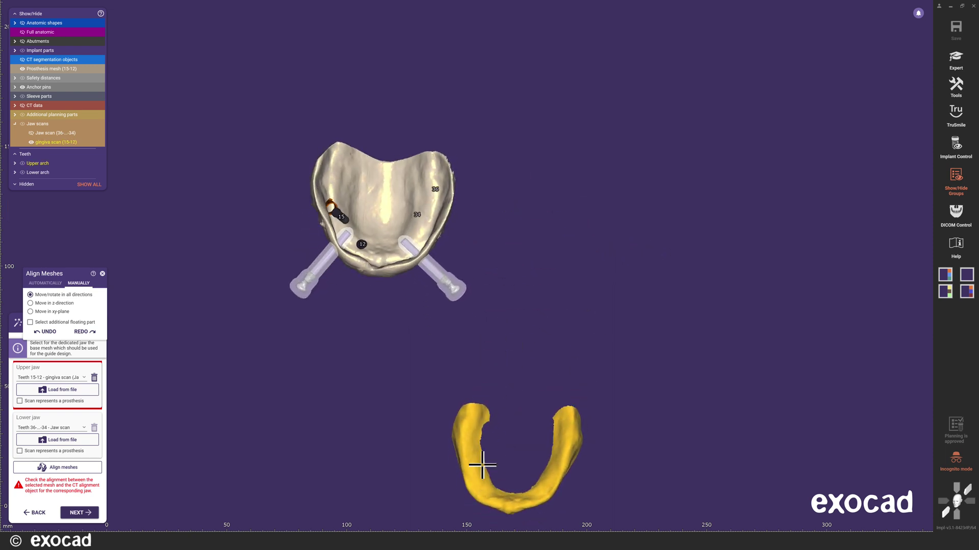
drag(482, 465, 497, 239)
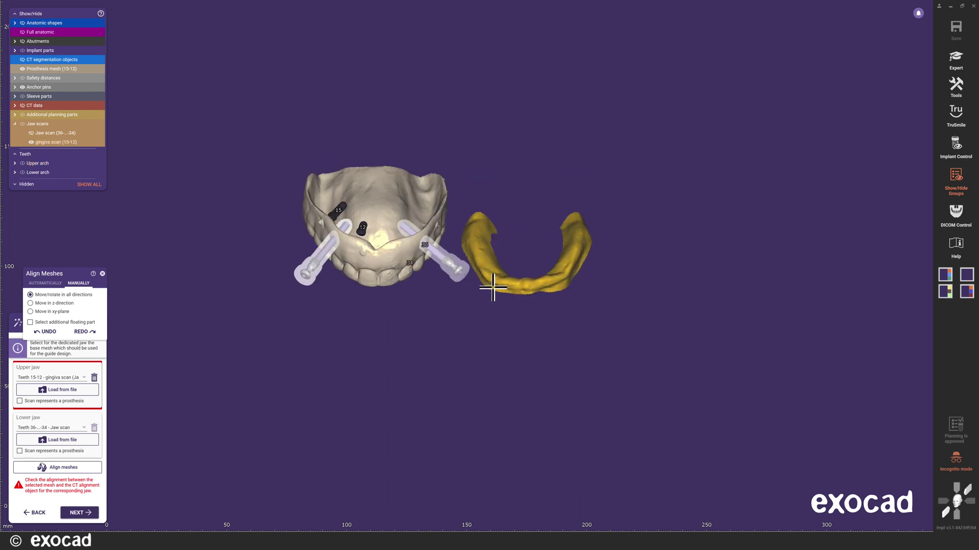
drag(496, 290, 494, 255)
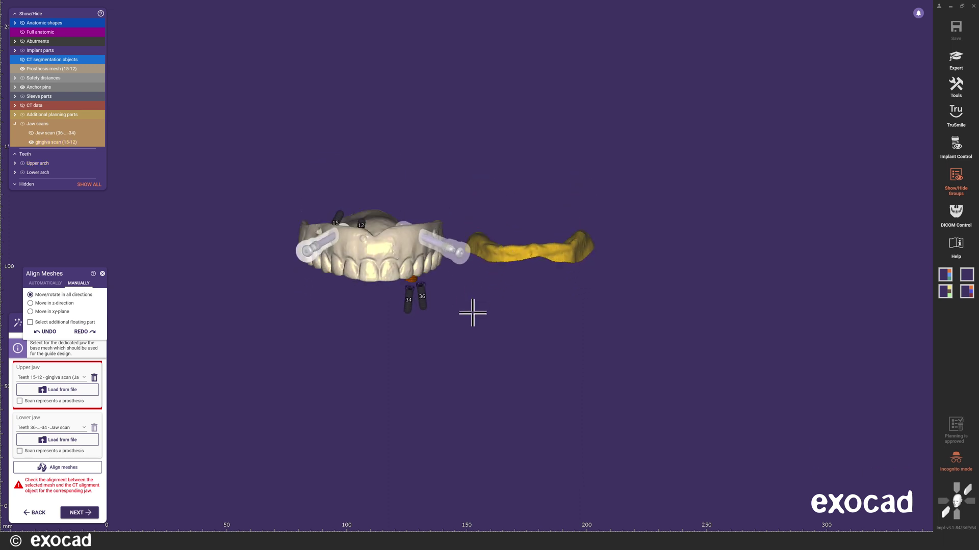
- Align the gingiva scan to the prosthesis mesh automatically using three matching point pairs at the front and both sides of the arch
scroll(454, 223, up, 3)
click(45, 283)
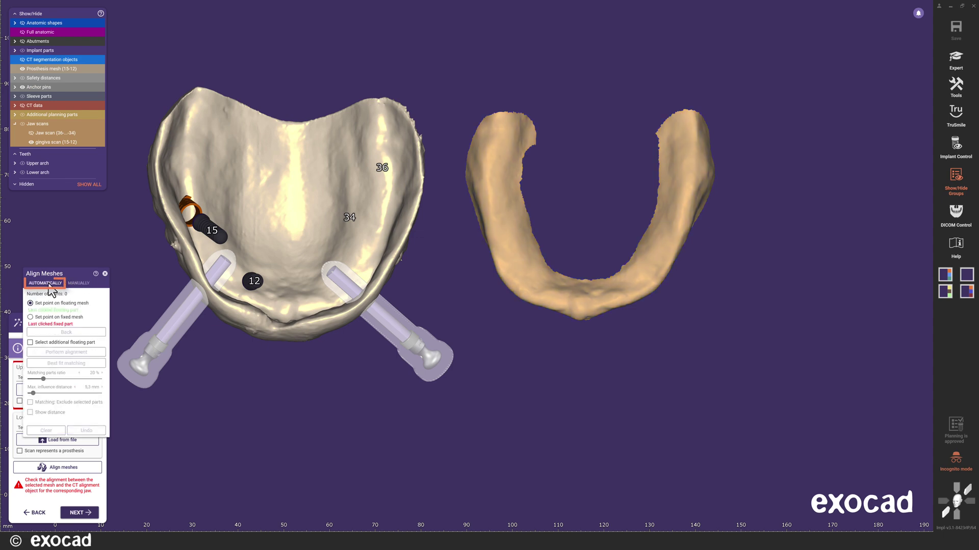
click(594, 315)
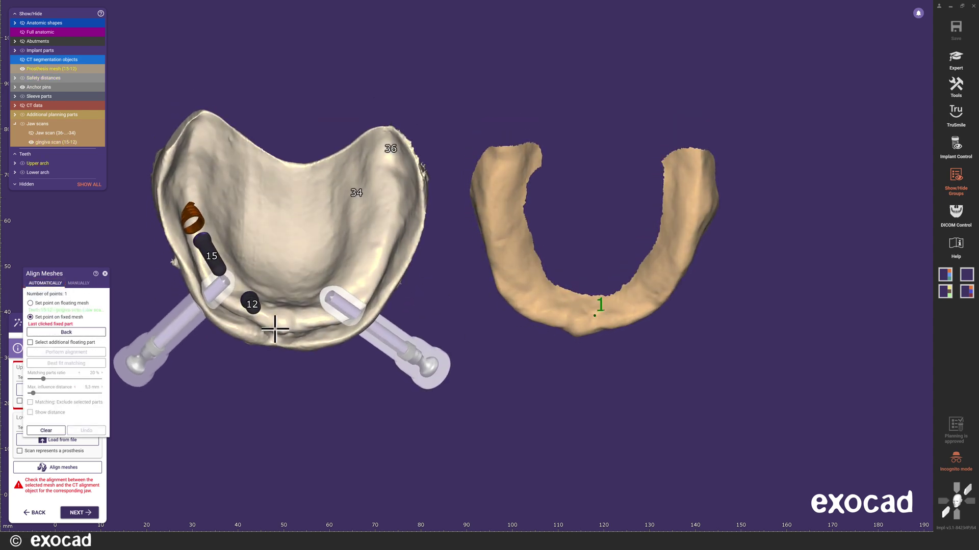
click(274, 330)
click(482, 129)
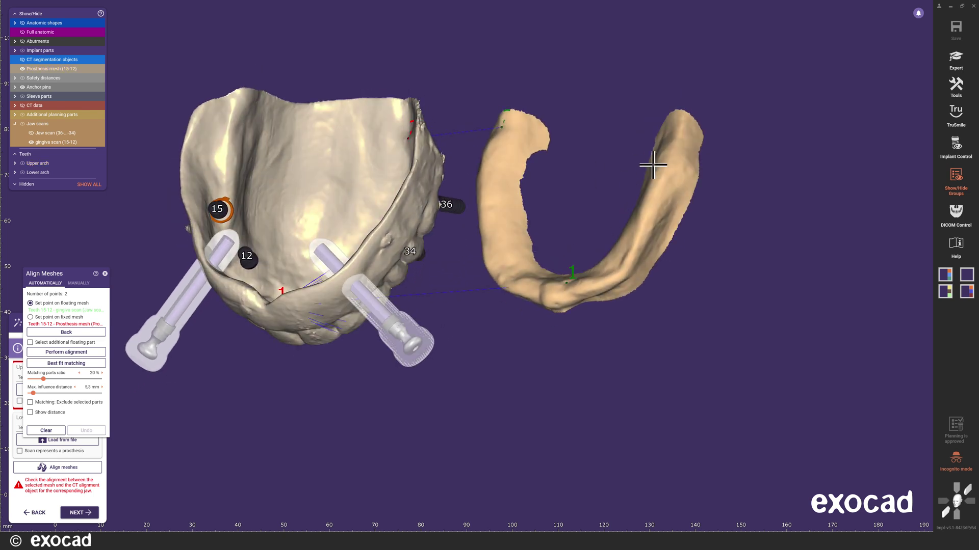
click(686, 170)
click(207, 169)
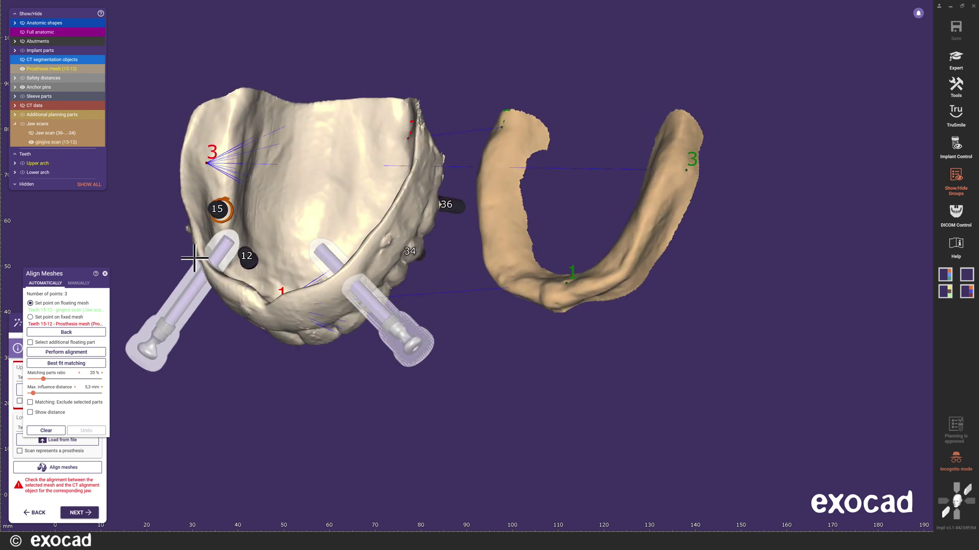
click(91, 353)
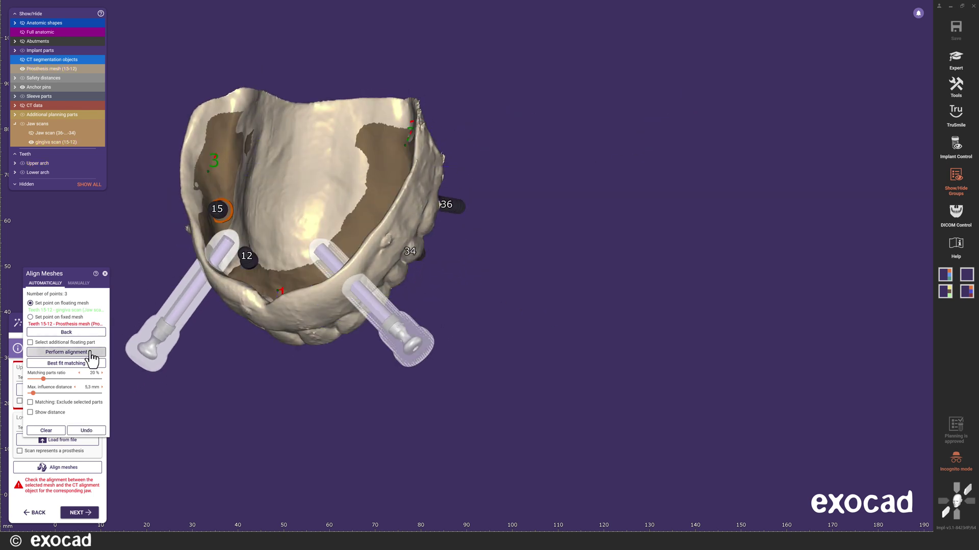
- Show the CT slice views, refine the gingiva scan alignment with best fit matching and inspect the distance colouring
click(944, 279)
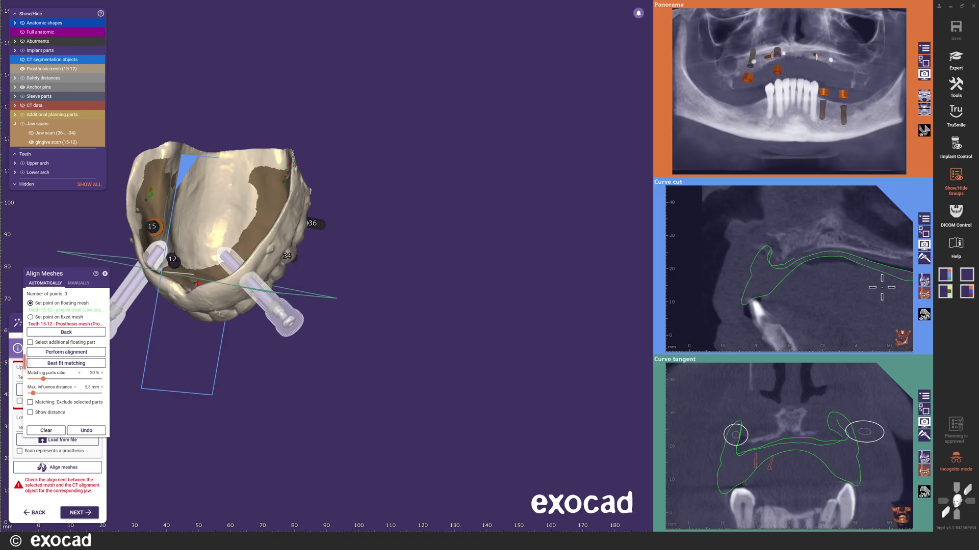
click(67, 363)
drag(197, 323, 300, 330)
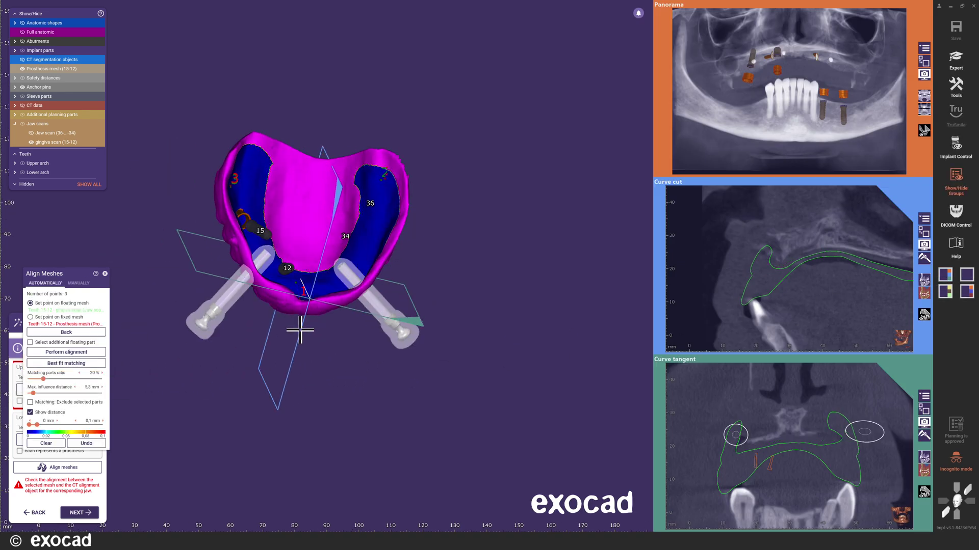
- Hide the prosthesis mesh to check the gingiva scan outline in the CT slices and finish the mesh alignment
click(22, 69)
click(22, 69)
click(21, 68)
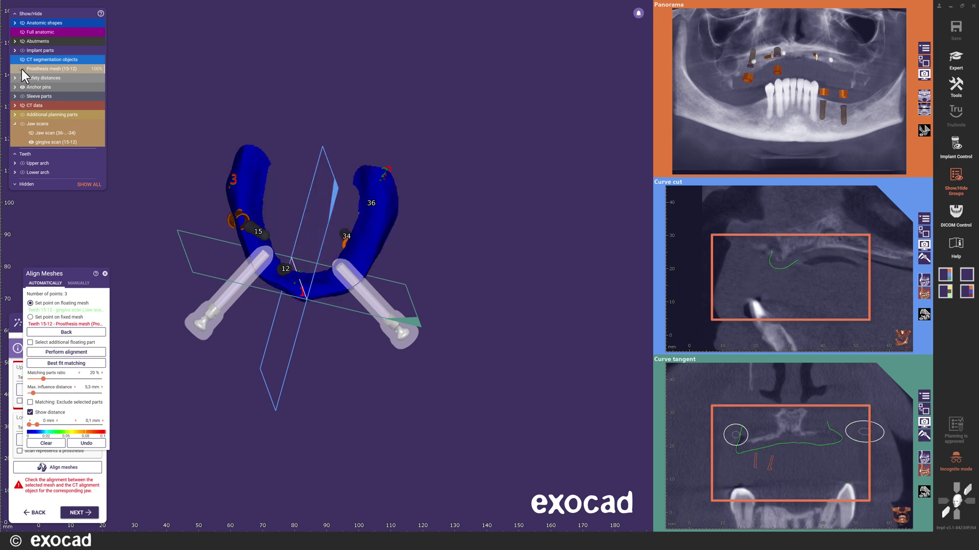
click(105, 274)
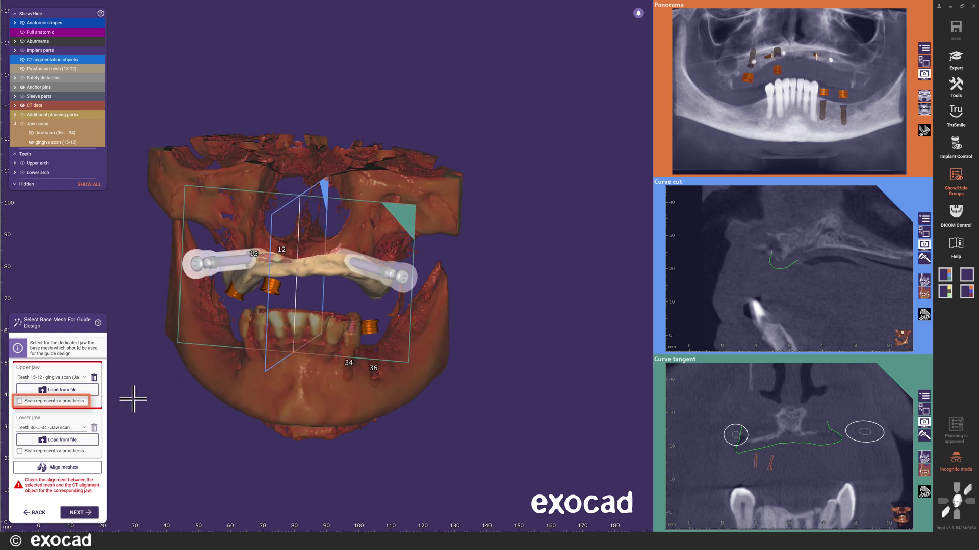
- Choose the prosthesis mesh of teeth 15-12 as the upper-jaw base mesh and smooth its rough outer edge
click(83, 378)
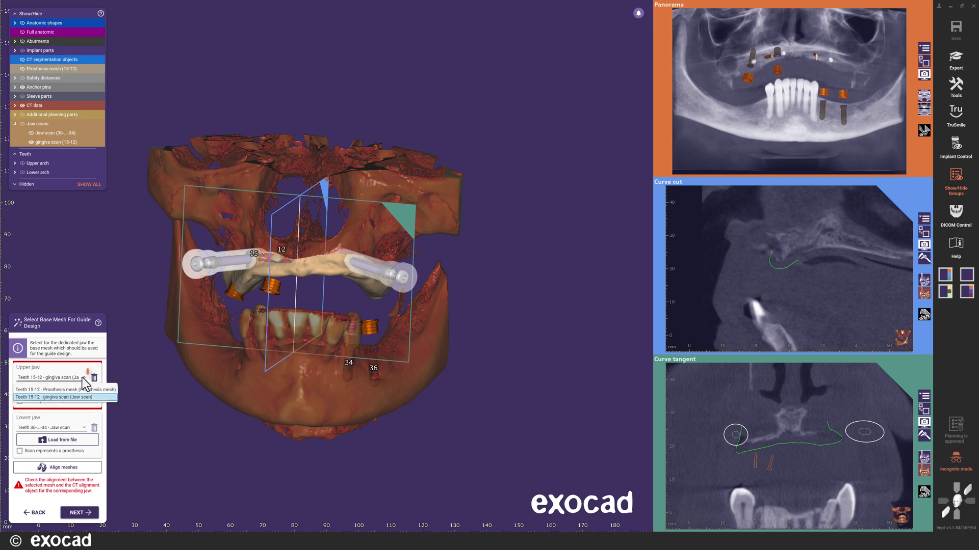
click(97, 389)
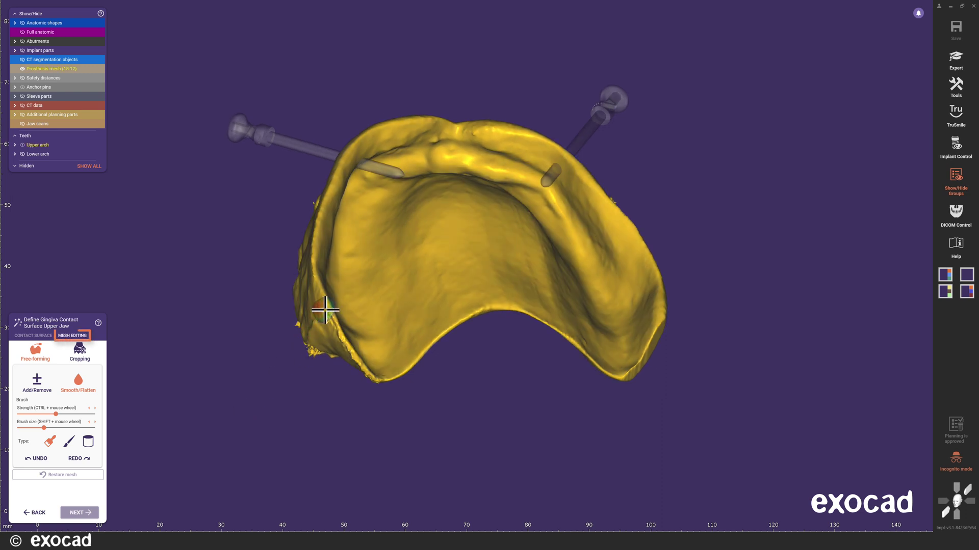
drag(335, 330, 385, 380)
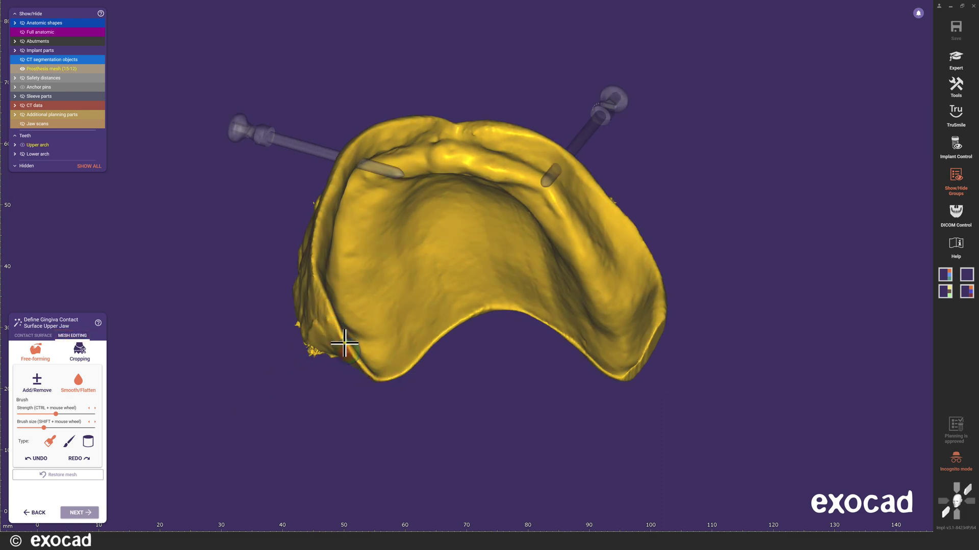
drag(345, 344, 316, 290)
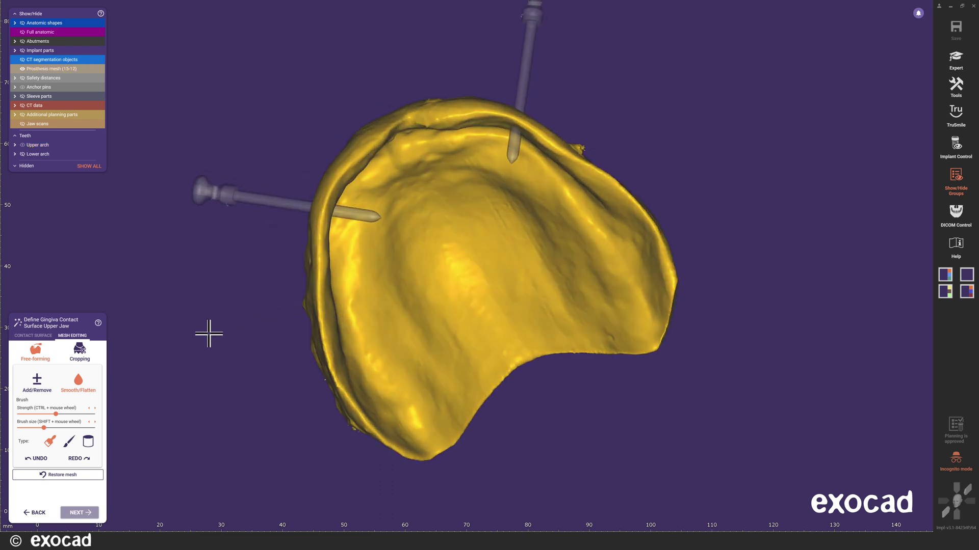
- Draw a closed contact surface curve along the outer ridge and the posterior palatal edge of the upper prosthesis
click(44, 337)
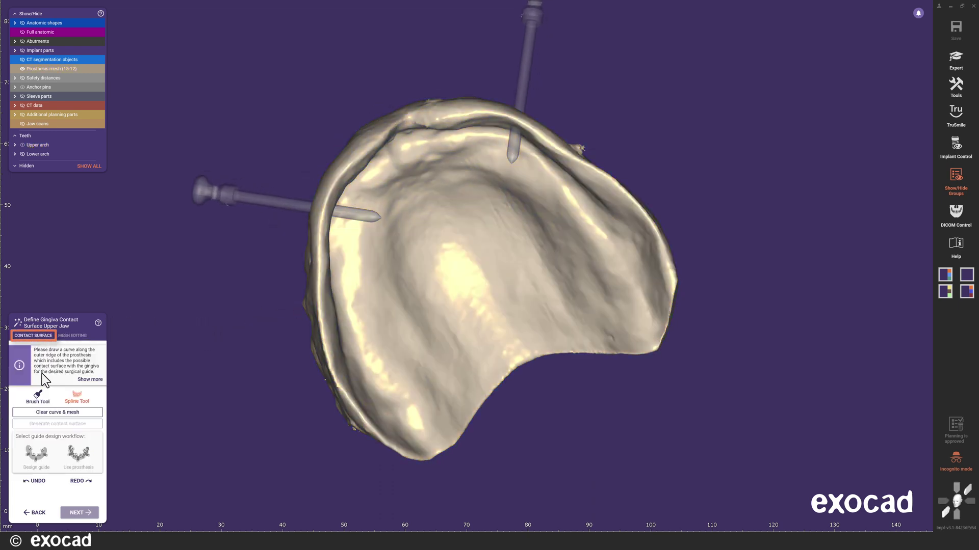
click(326, 342)
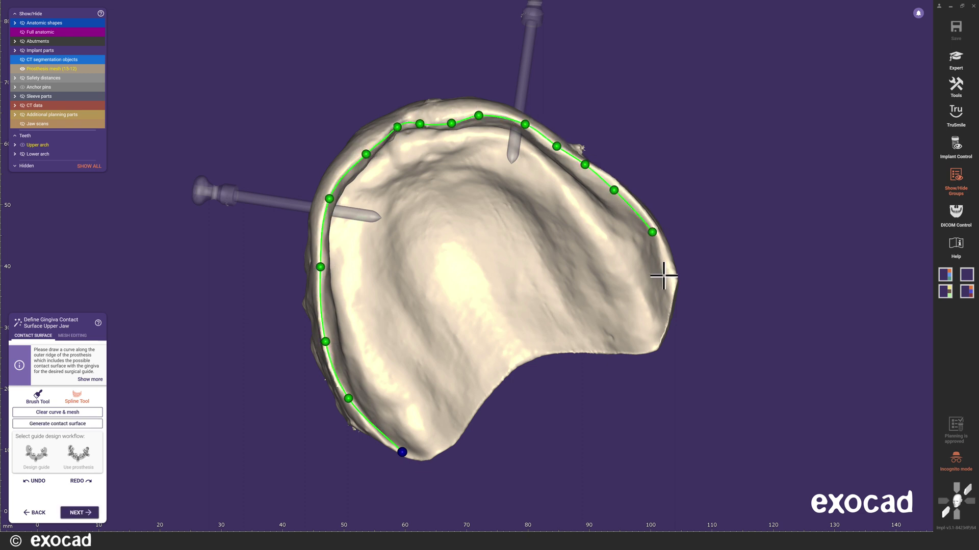
click(546, 322)
click(489, 357)
click(449, 393)
click(403, 452)
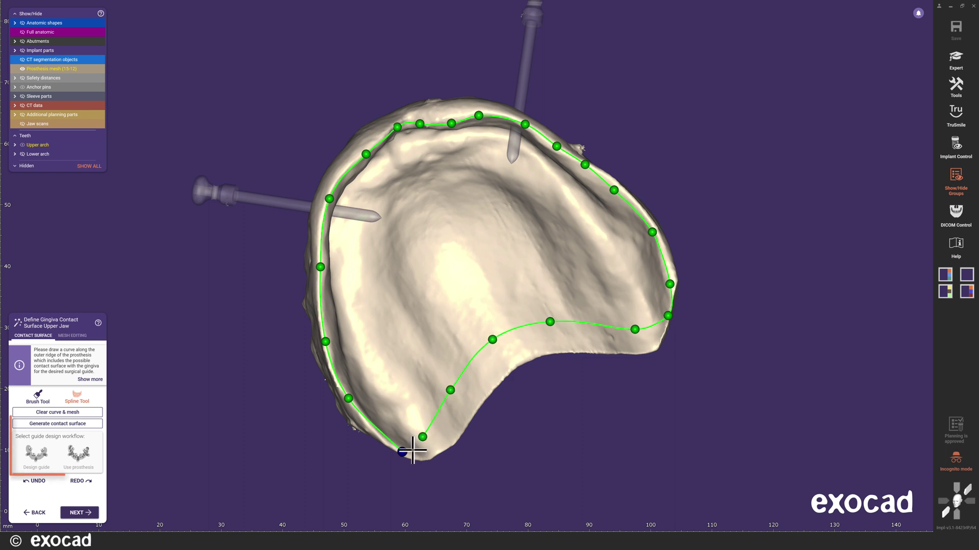
- Generate the upper-jaw gingiva contact surface, select the Use prosthesis workflow and continue
click(52, 426)
click(79, 454)
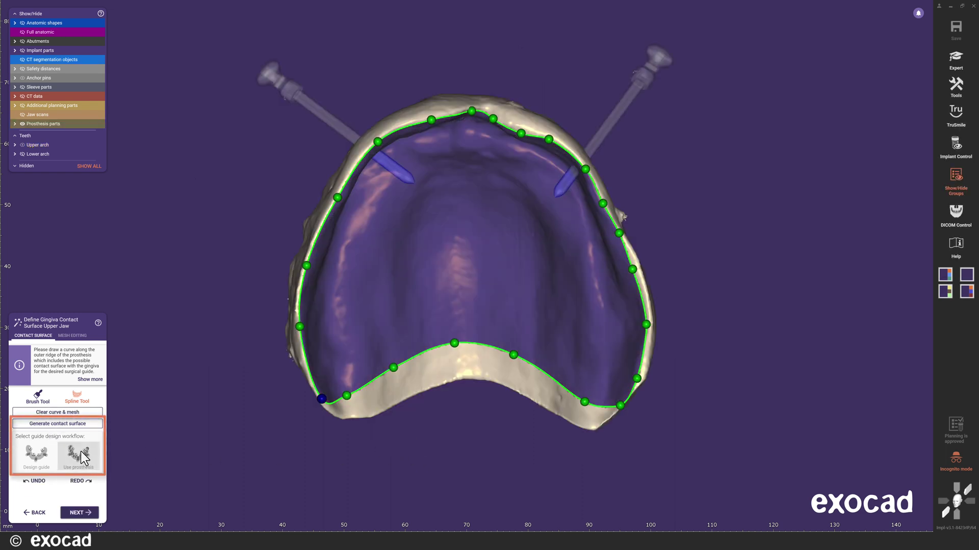
click(81, 510)
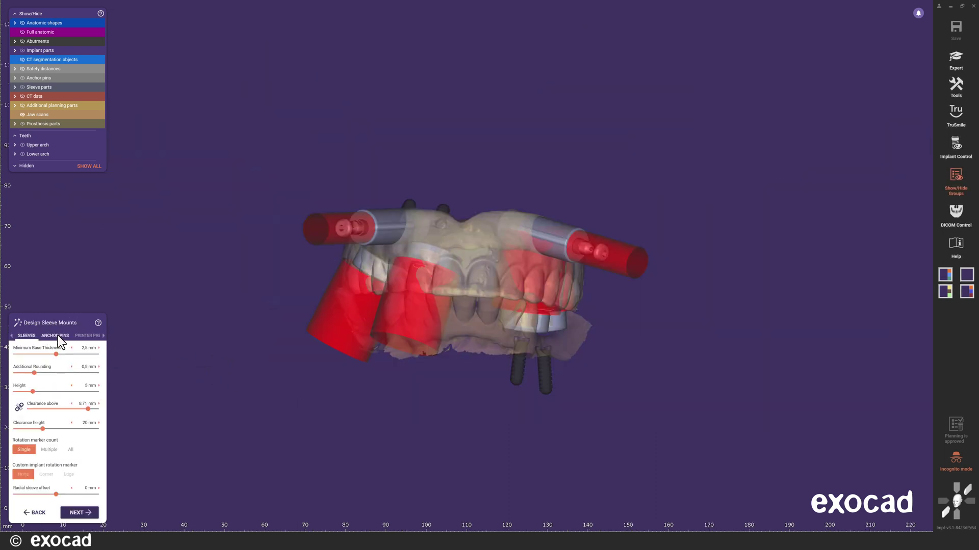
- Set the minimum base thickness of the anchor pin mounts to 1.54 mm and choose a printer preset
click(57, 335)
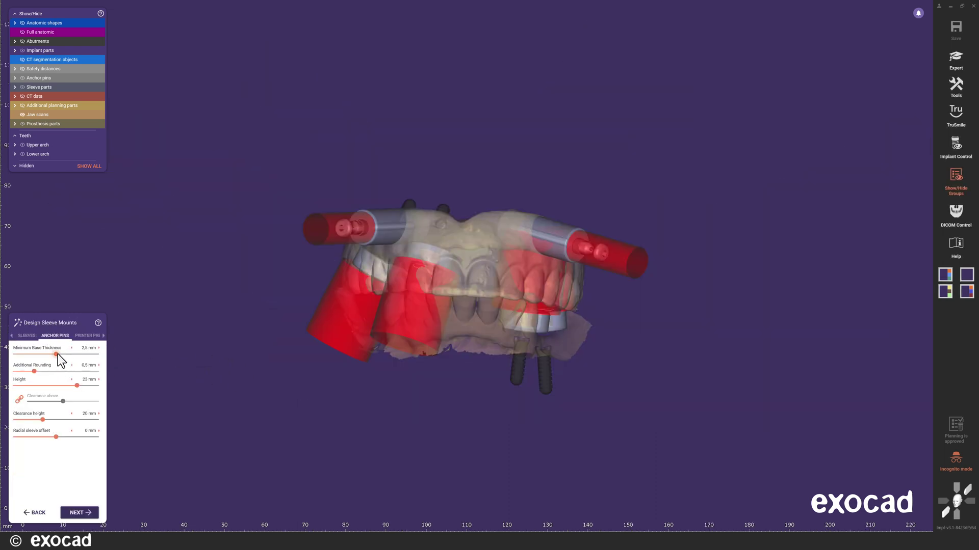
drag(46, 356, 42, 358)
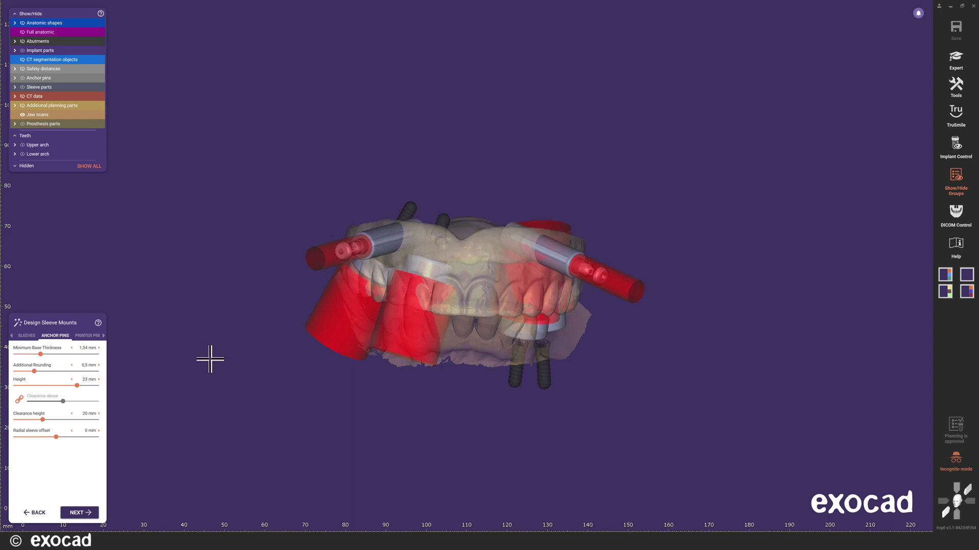
click(88, 338)
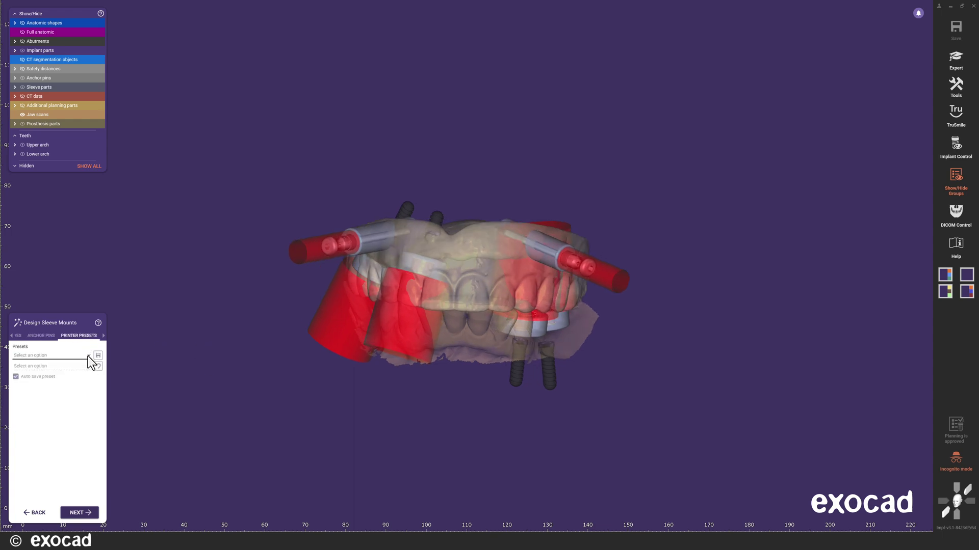
click(88, 356)
click(32, 499)
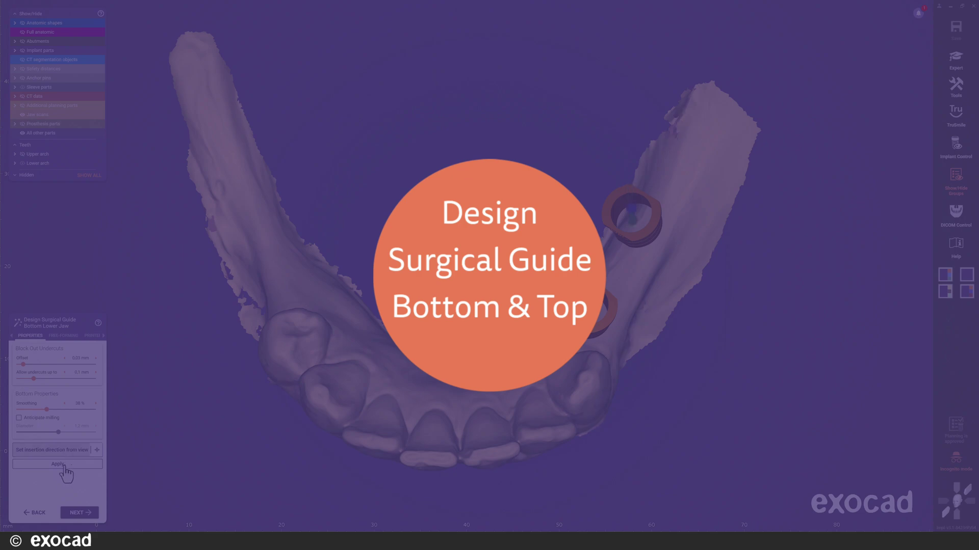
- Proceed to the lower-jaw guide top and draw the guide margin line across the teeth and gingiva
click(81, 513)
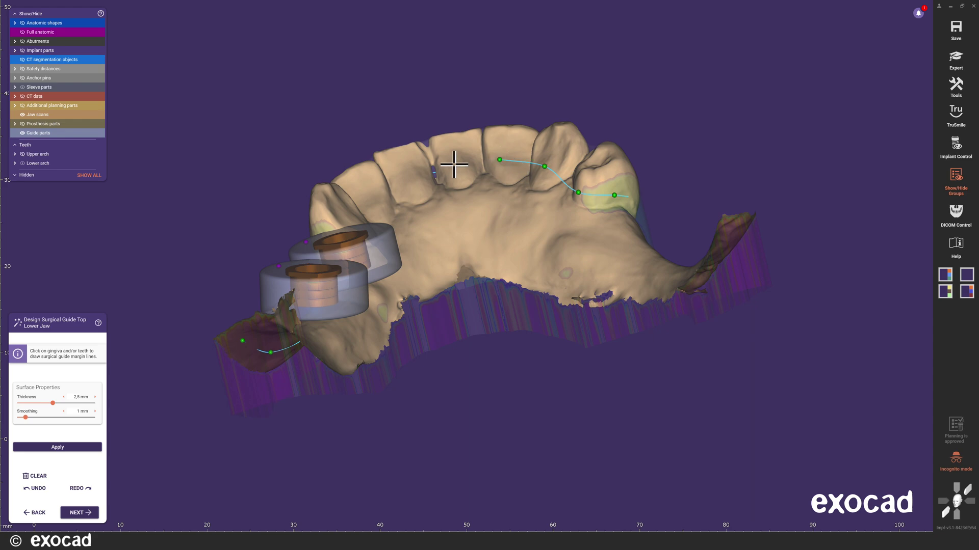
right_drag(383, 205, 415, 236)
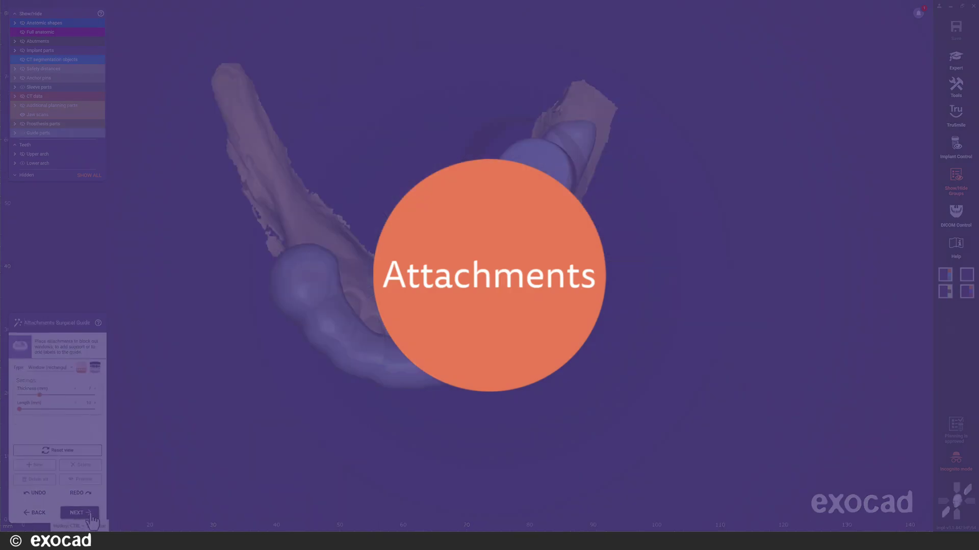
- Place a rectangular window attachment over the rear tooth of the lower guide, about 11.7 mm thick and 15.1 mm long, and preview it
click(96, 370)
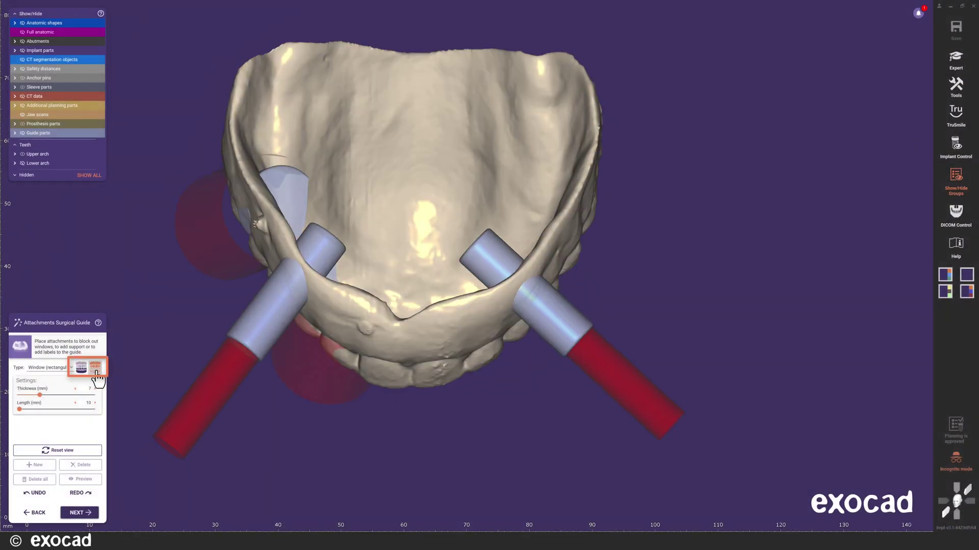
click(81, 368)
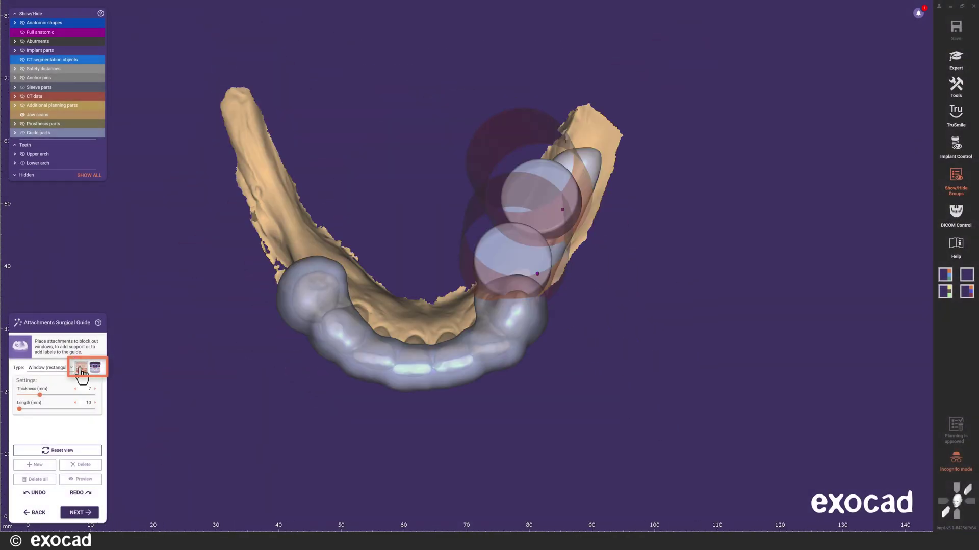
click(349, 344)
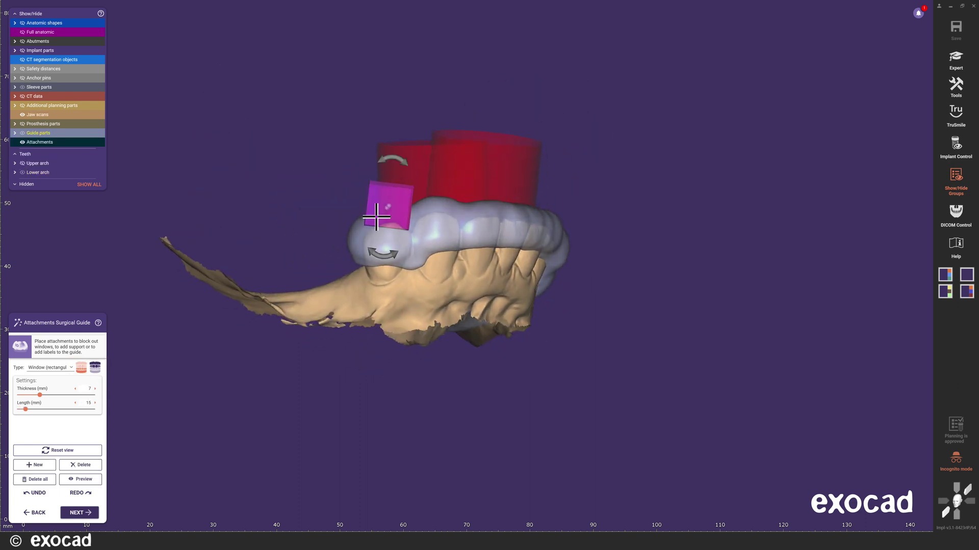
click(371, 194)
mouse_move(393, 191)
mouse_down()
mouse_move(391, 158)
mouse_move(393, 207)
mouse_up()
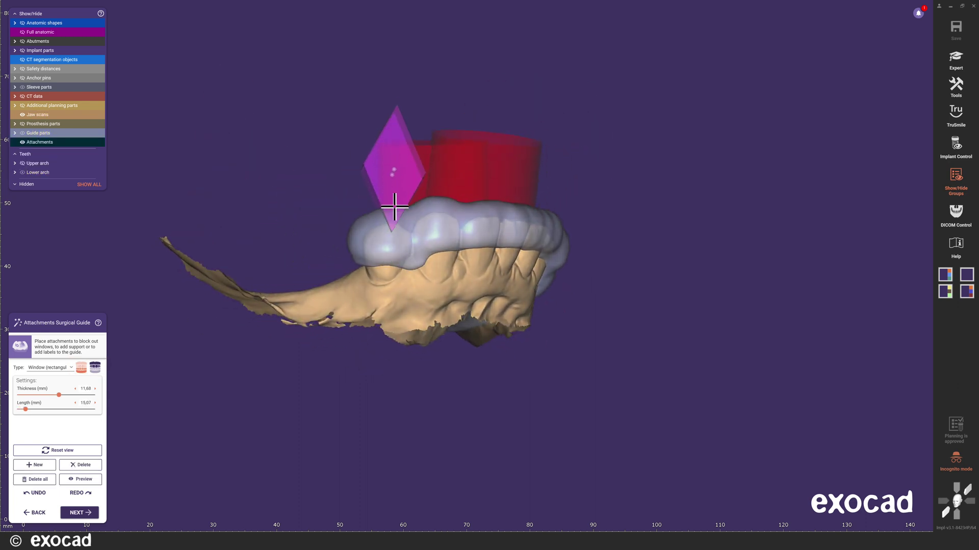
right_drag(393, 207, 472, 212)
right_drag(520, 181, 375, 355)
click(80, 480)
- Set the upper jaw as active for attachment placement, choose embossed text as the attachment type, and proceed to free-forming
click(95, 368)
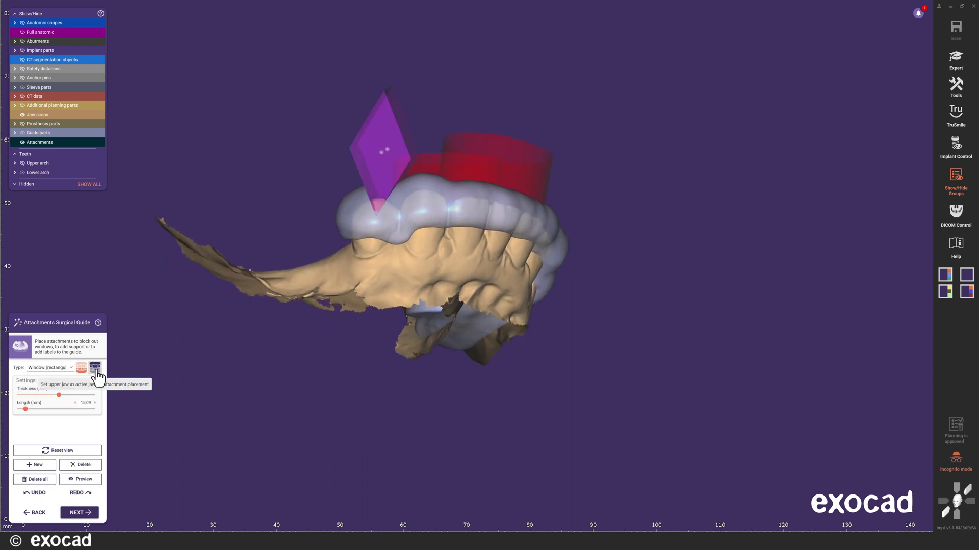
click(74, 369)
click(45, 382)
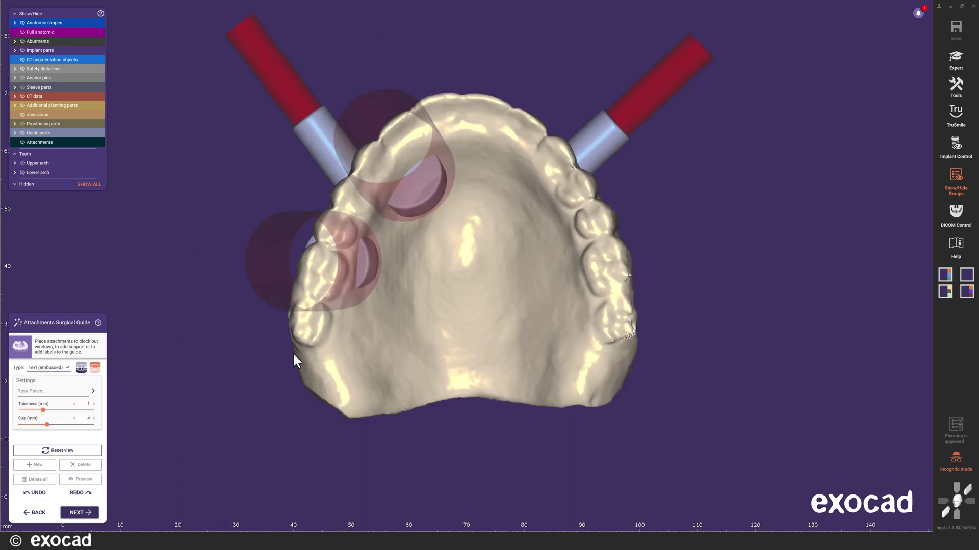
click(93, 512)
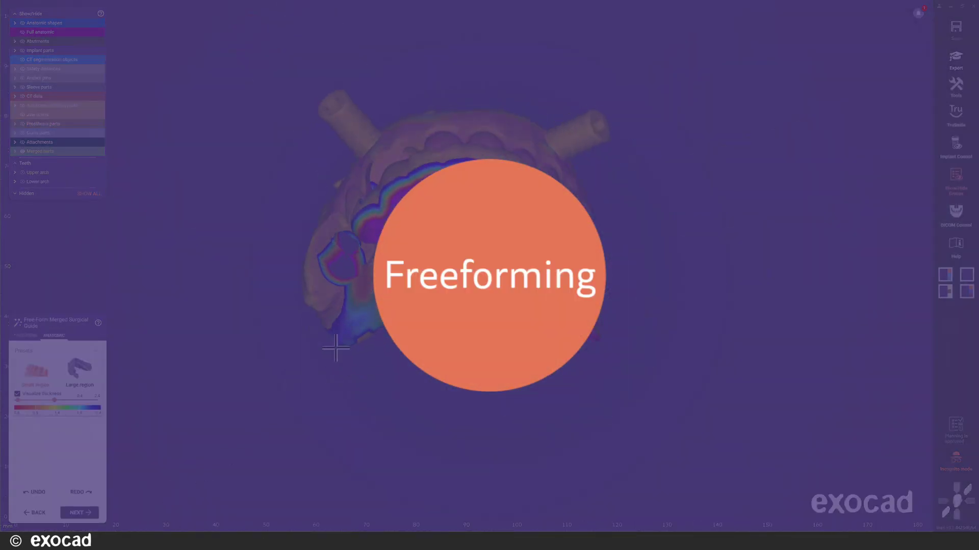
- With only the lower guide shown, smooth its surface beneath the sleeve mounts and add material along the same edge
click(32, 174)
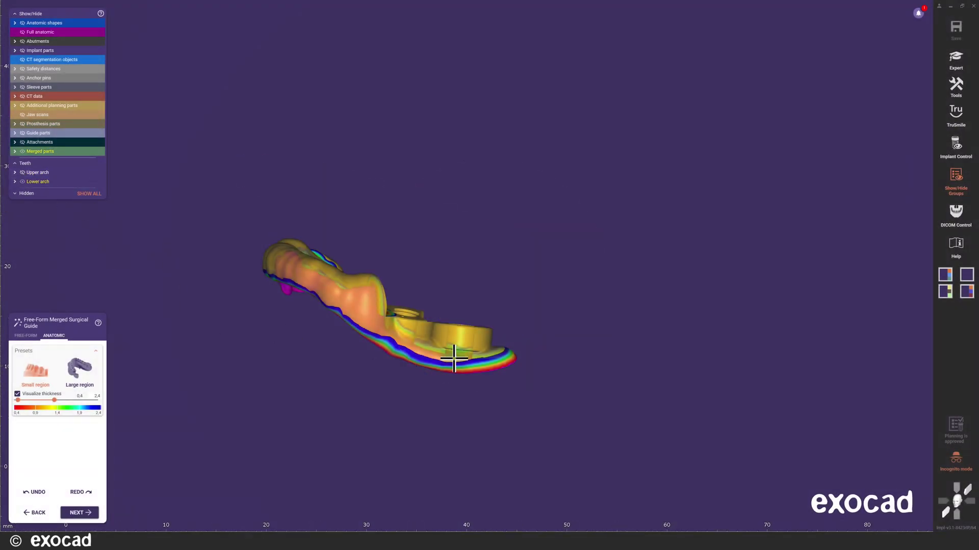
click(25, 335)
click(79, 357)
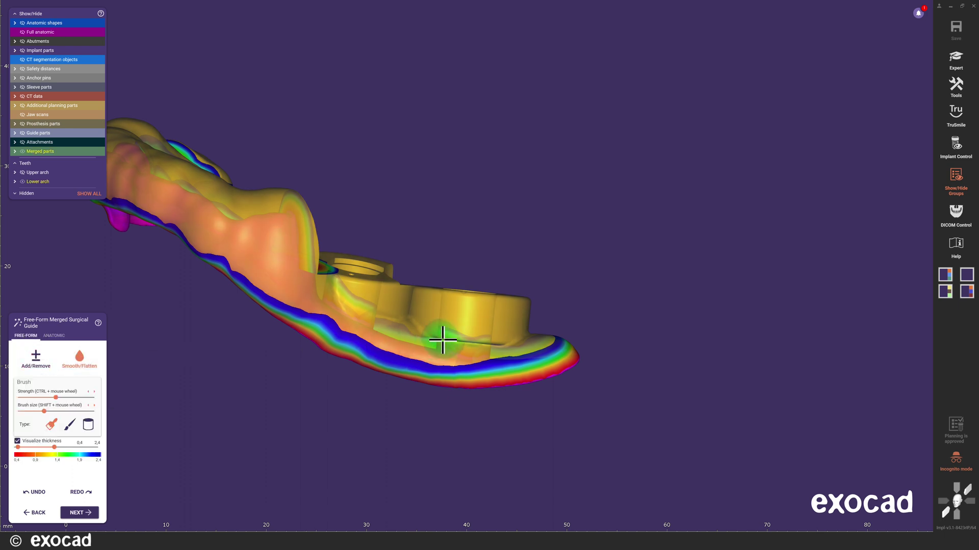
mouse_move(442, 339)
mouse_down()
mouse_move(488, 341)
mouse_move(465, 349)
mouse_move(373, 337)
mouse_up()
click(36, 359)
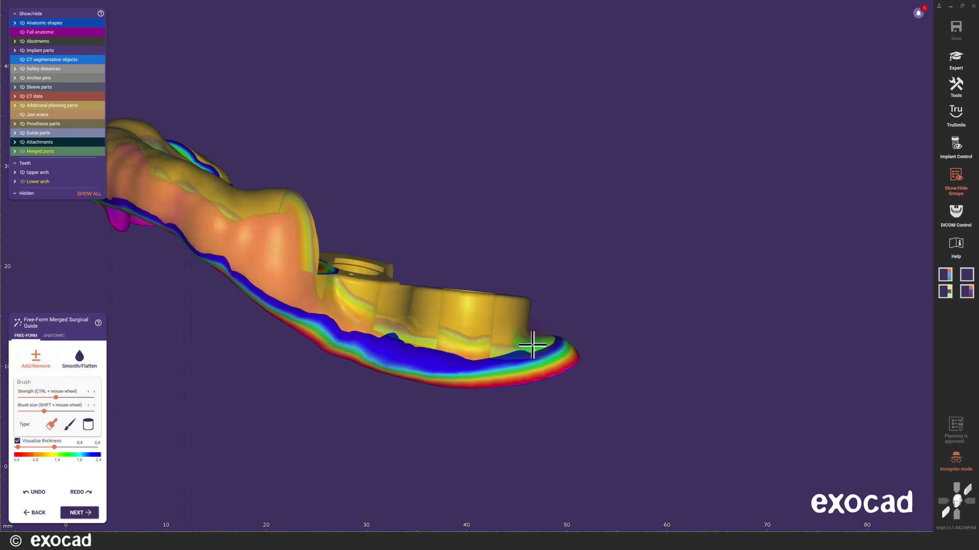
drag(530, 400, 306, 305)
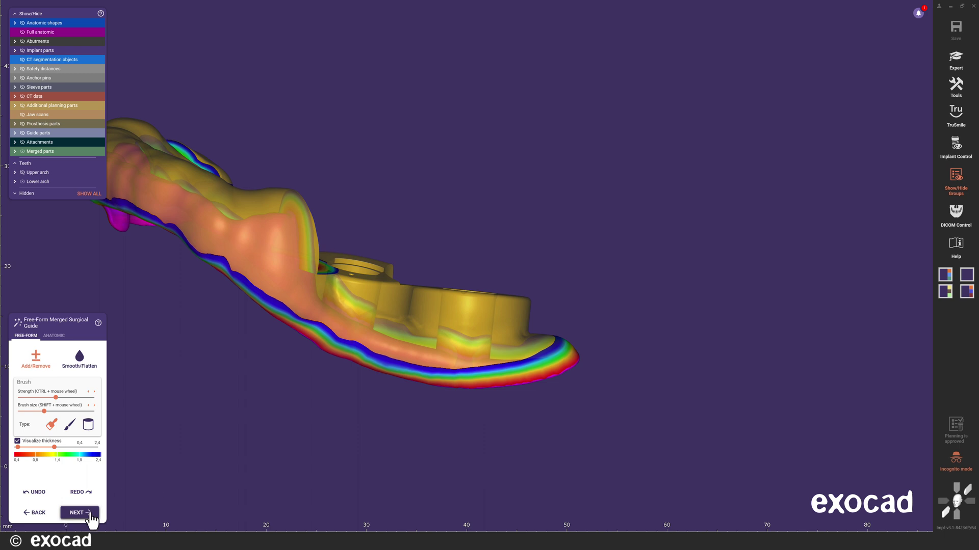
click(88, 514)
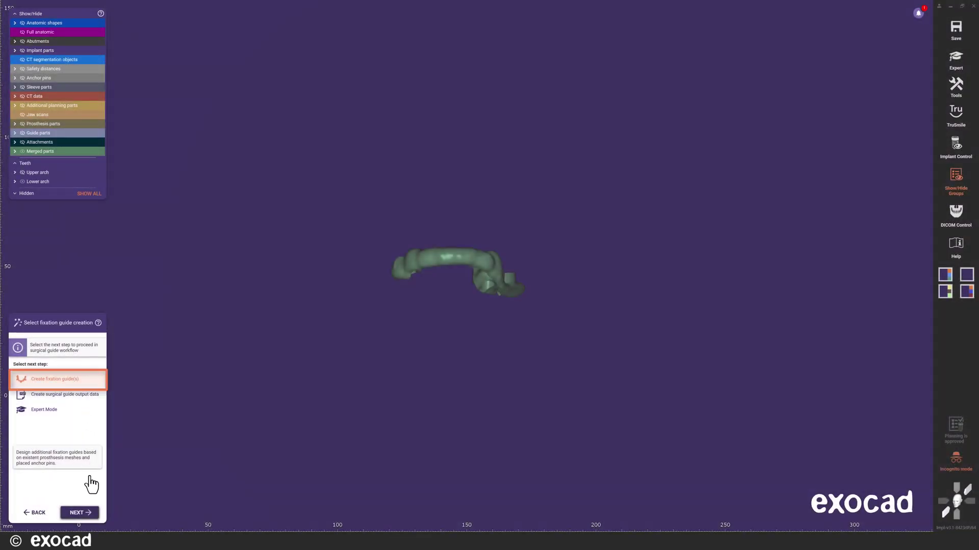
- Start creating the fixation guide and place the embossed text "Fixation guide" across the rear of the palate
click(87, 513)
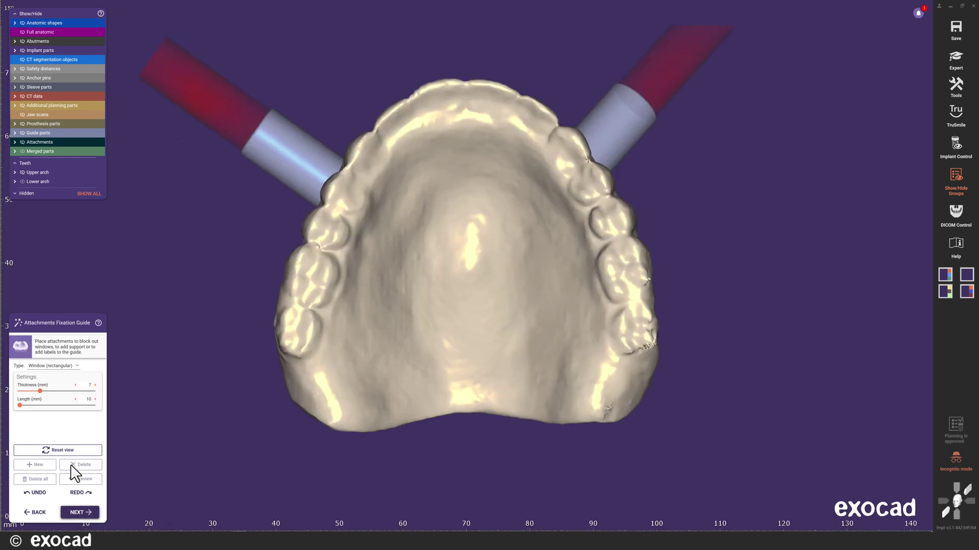
click(76, 366)
click(41, 439)
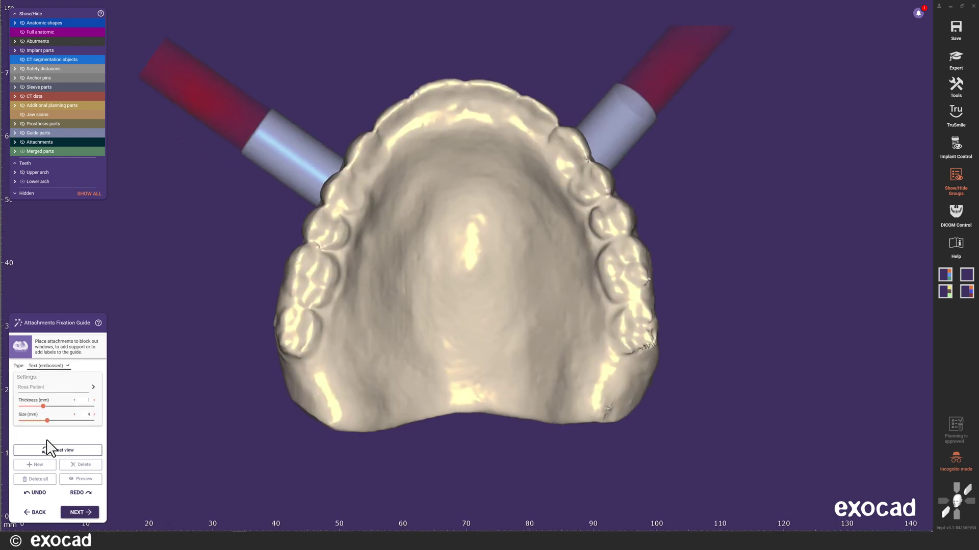
click(18, 388)
text(Fixation guide)
mouse_move(394, 382)
mouse_down()
mouse_move(438, 375)
mouse_move(399, 376)
mouse_up()
- Merge the fixation guide, accept it without free-forming, and continue with output generation using the existing screenshot images
click(81, 512)
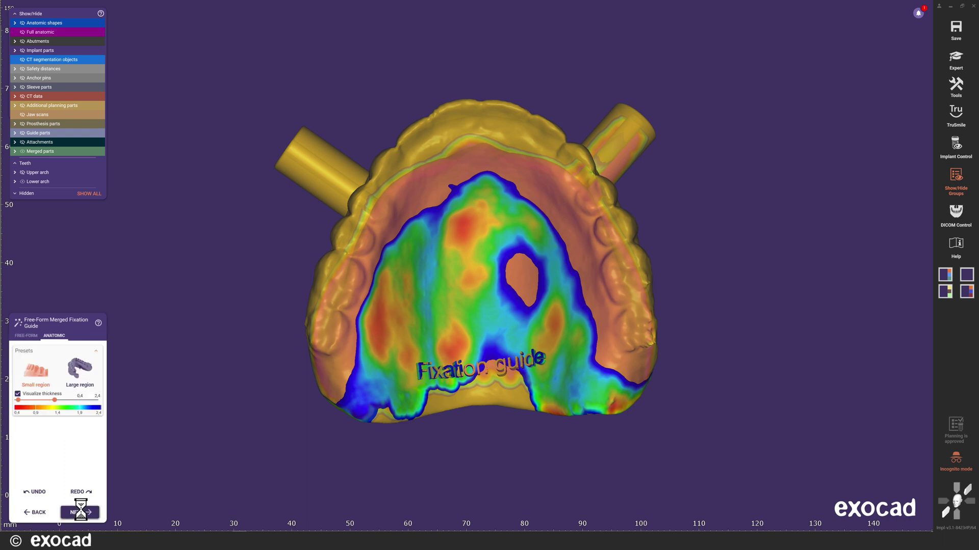
click(81, 512)
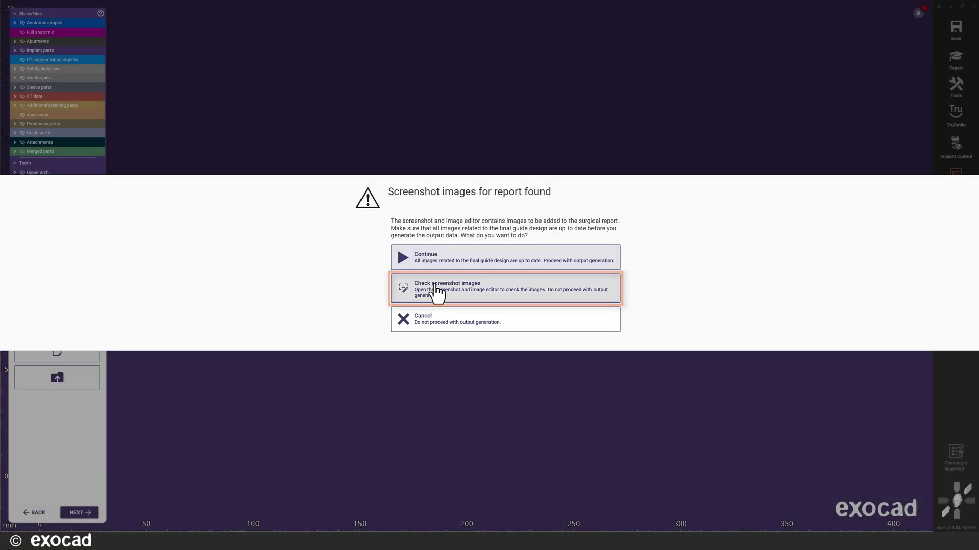
click(465, 261)
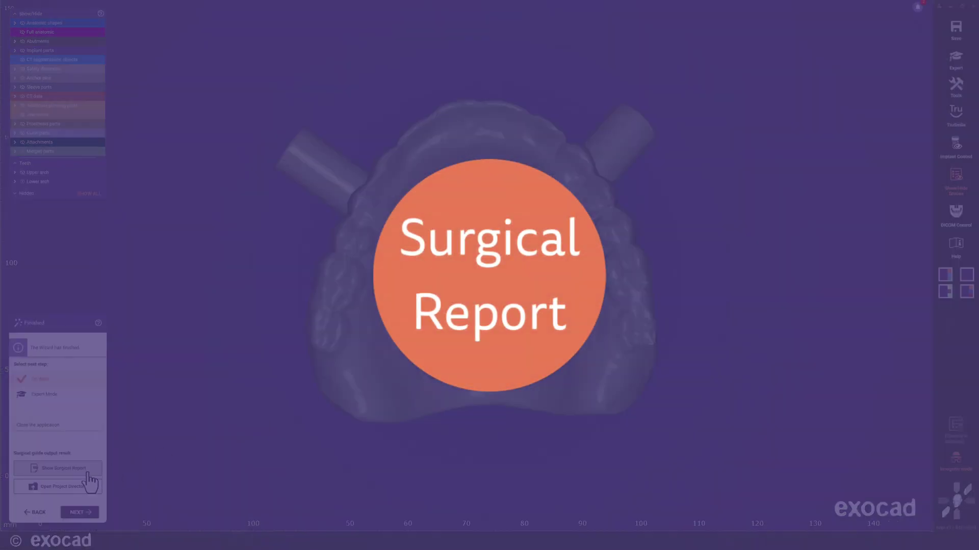
- Open the surgical report in Adobe Acrobat and examine the guide overview, each tooth's drill protocol, the implant information and additional images
click(87, 473)
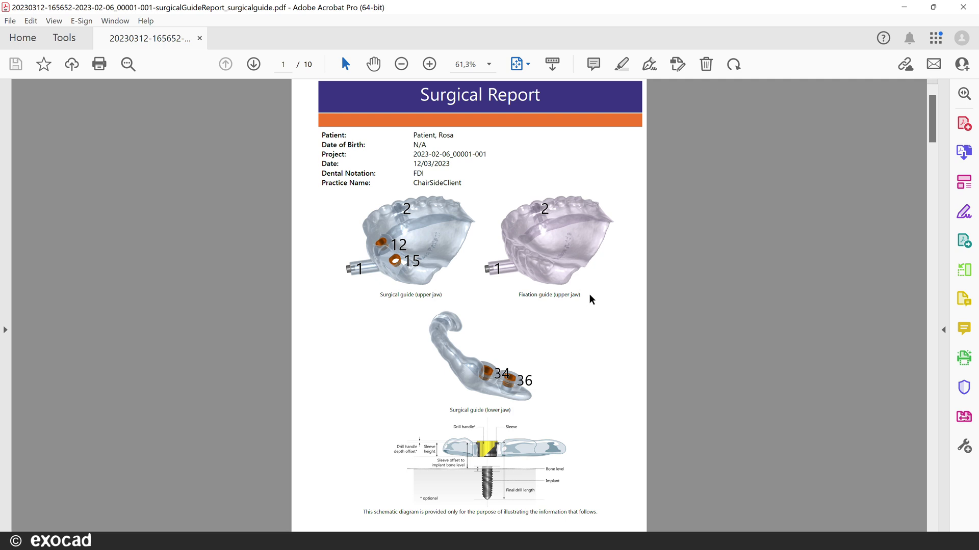
scroll(589, 298, down, 8)
ctrl+scroll(589, 298, up, 2)
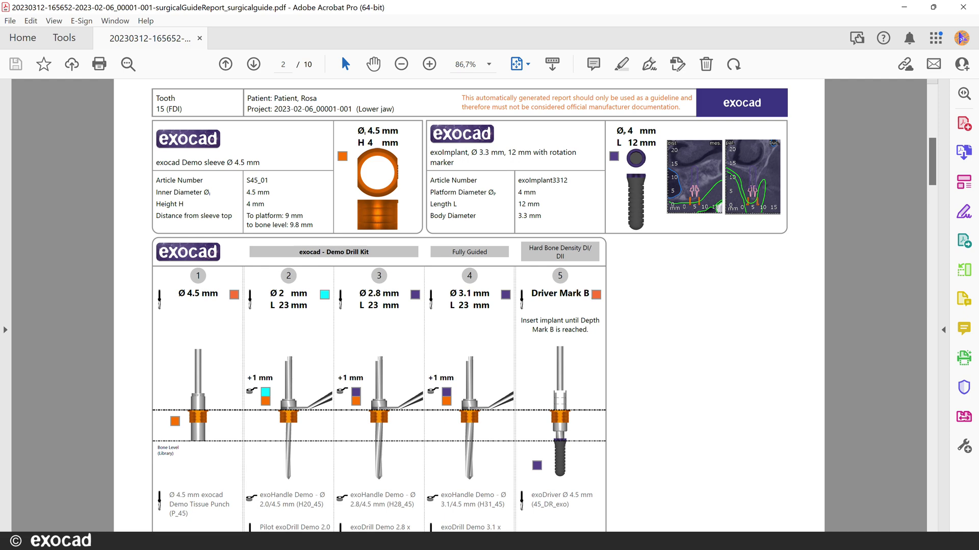
key(Page_Down)
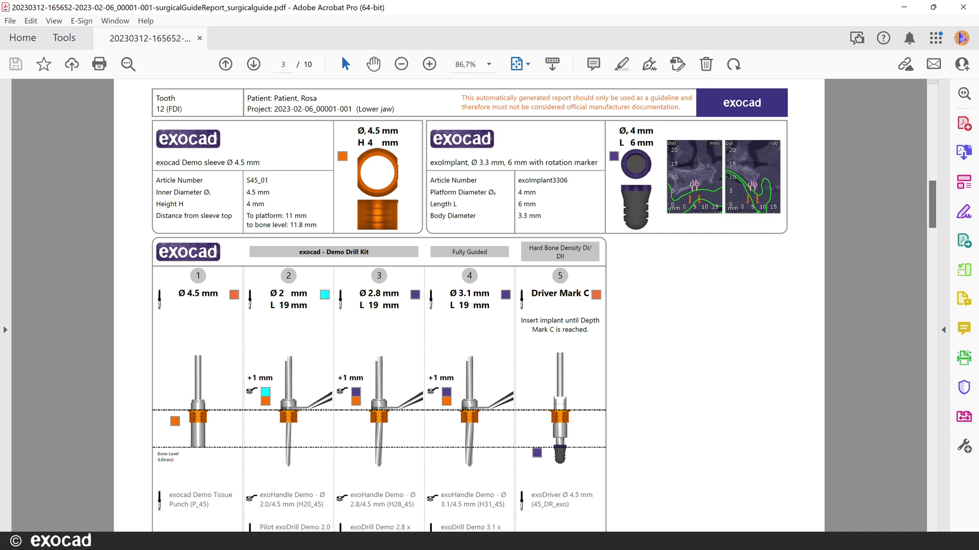
key(Page_Down)
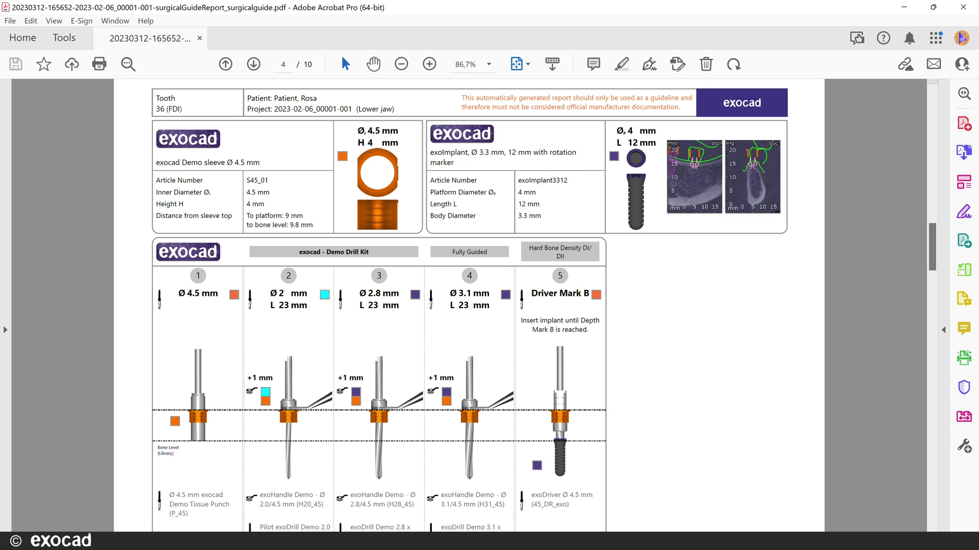
key(Page_Down)
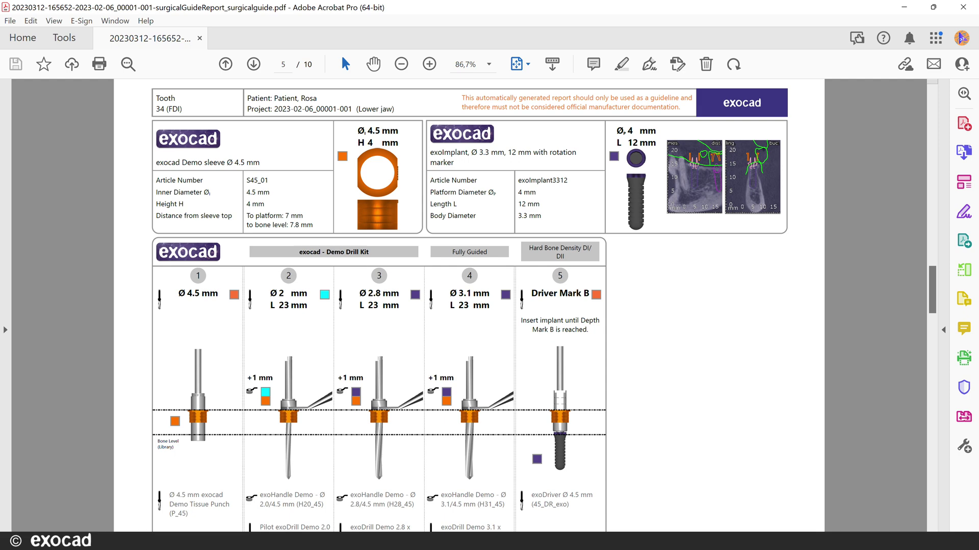
key(Page_Down)
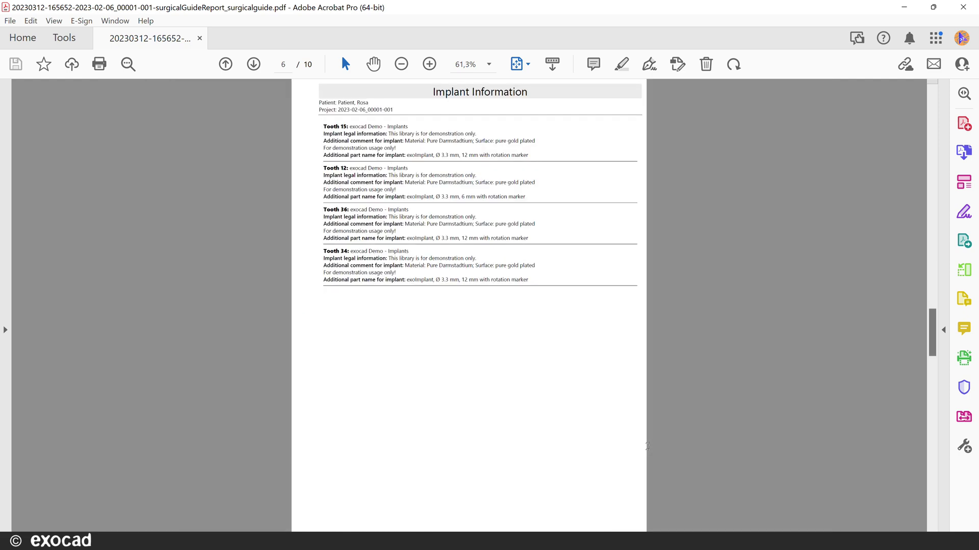
key(Page_Down)
key(Page_Down)
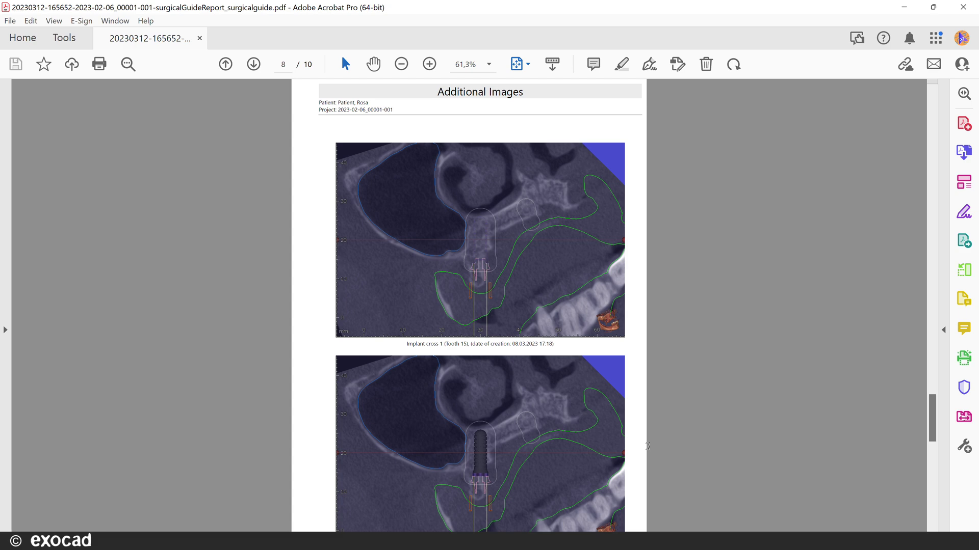
key(Page_Down)
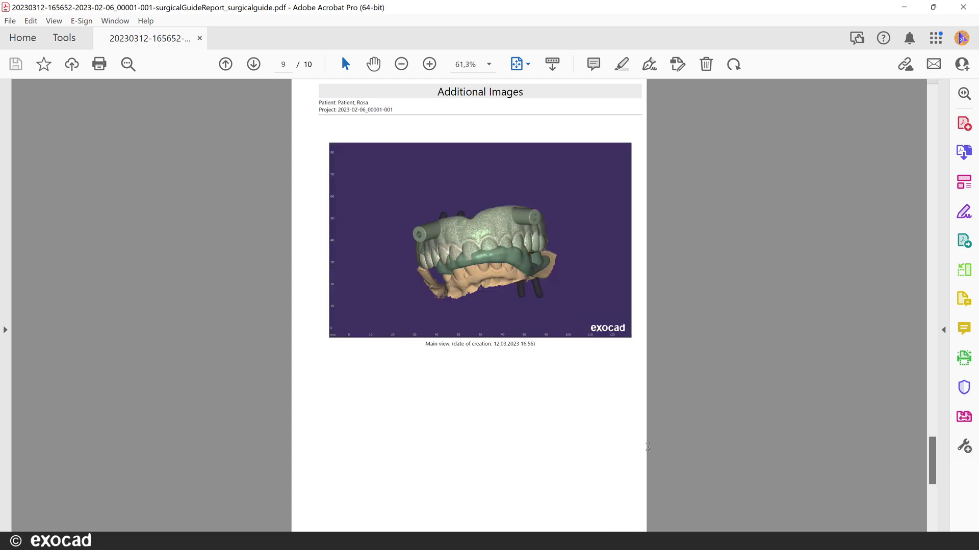
key(Page_Up)
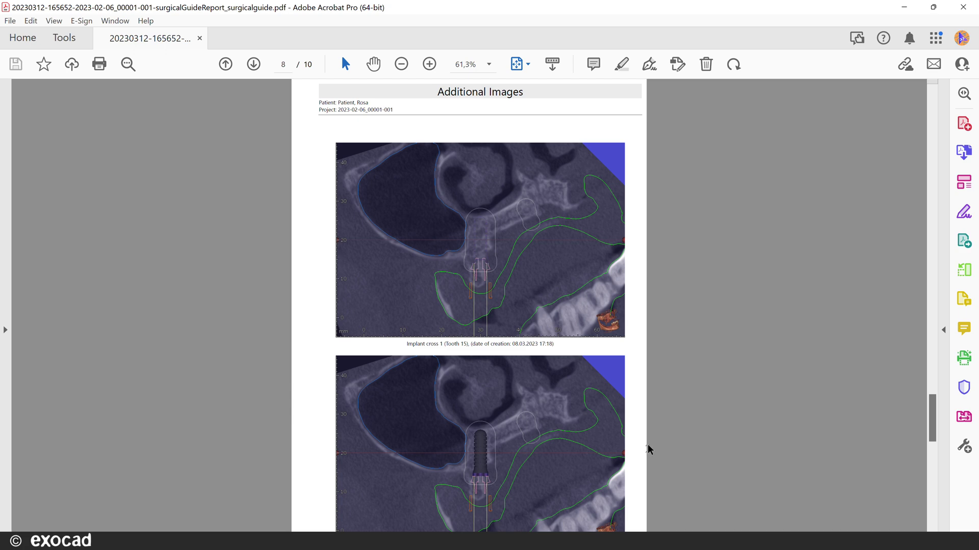
click(962, 6)
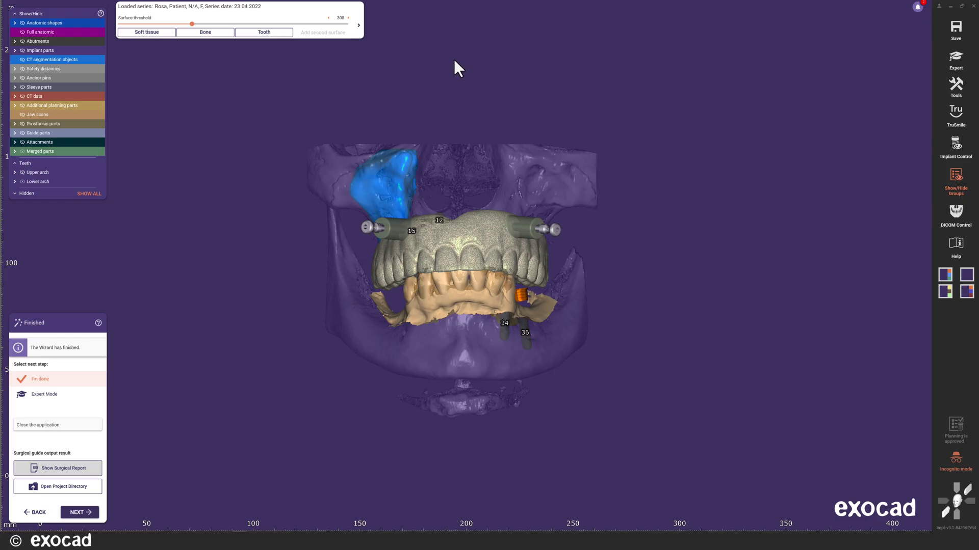